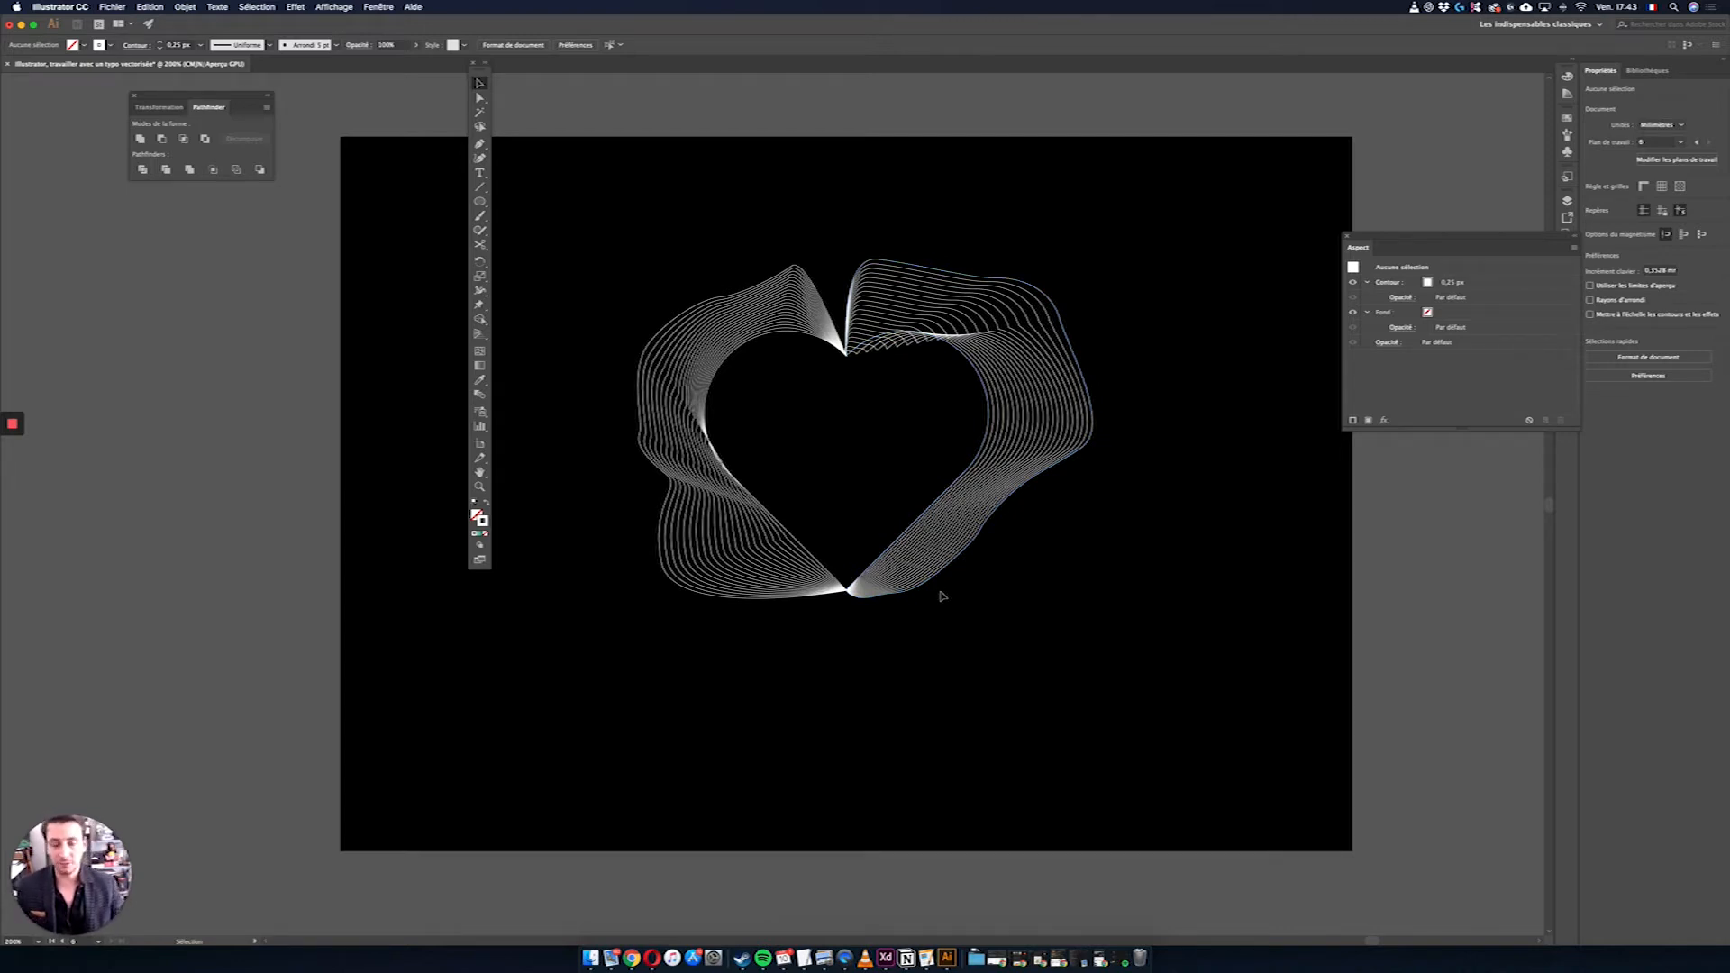
Step: Select the existing line-blend heart on the black artboard and delete it
drag(1146, 638, 625, 237)
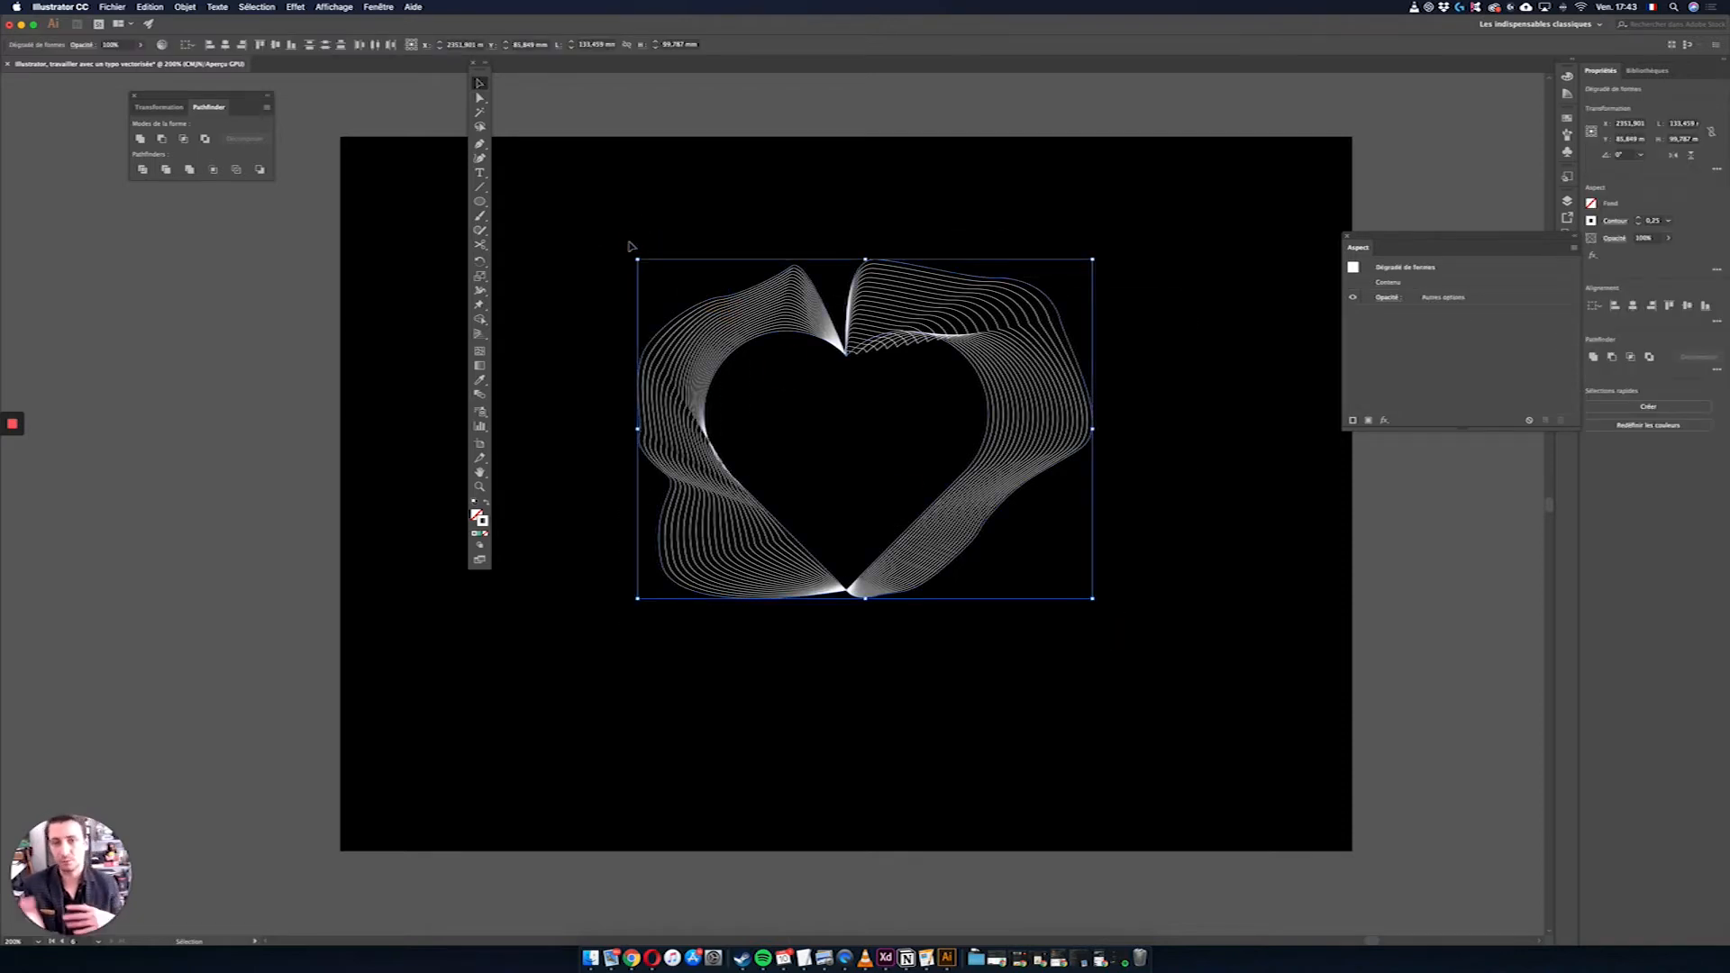
key(Delete)
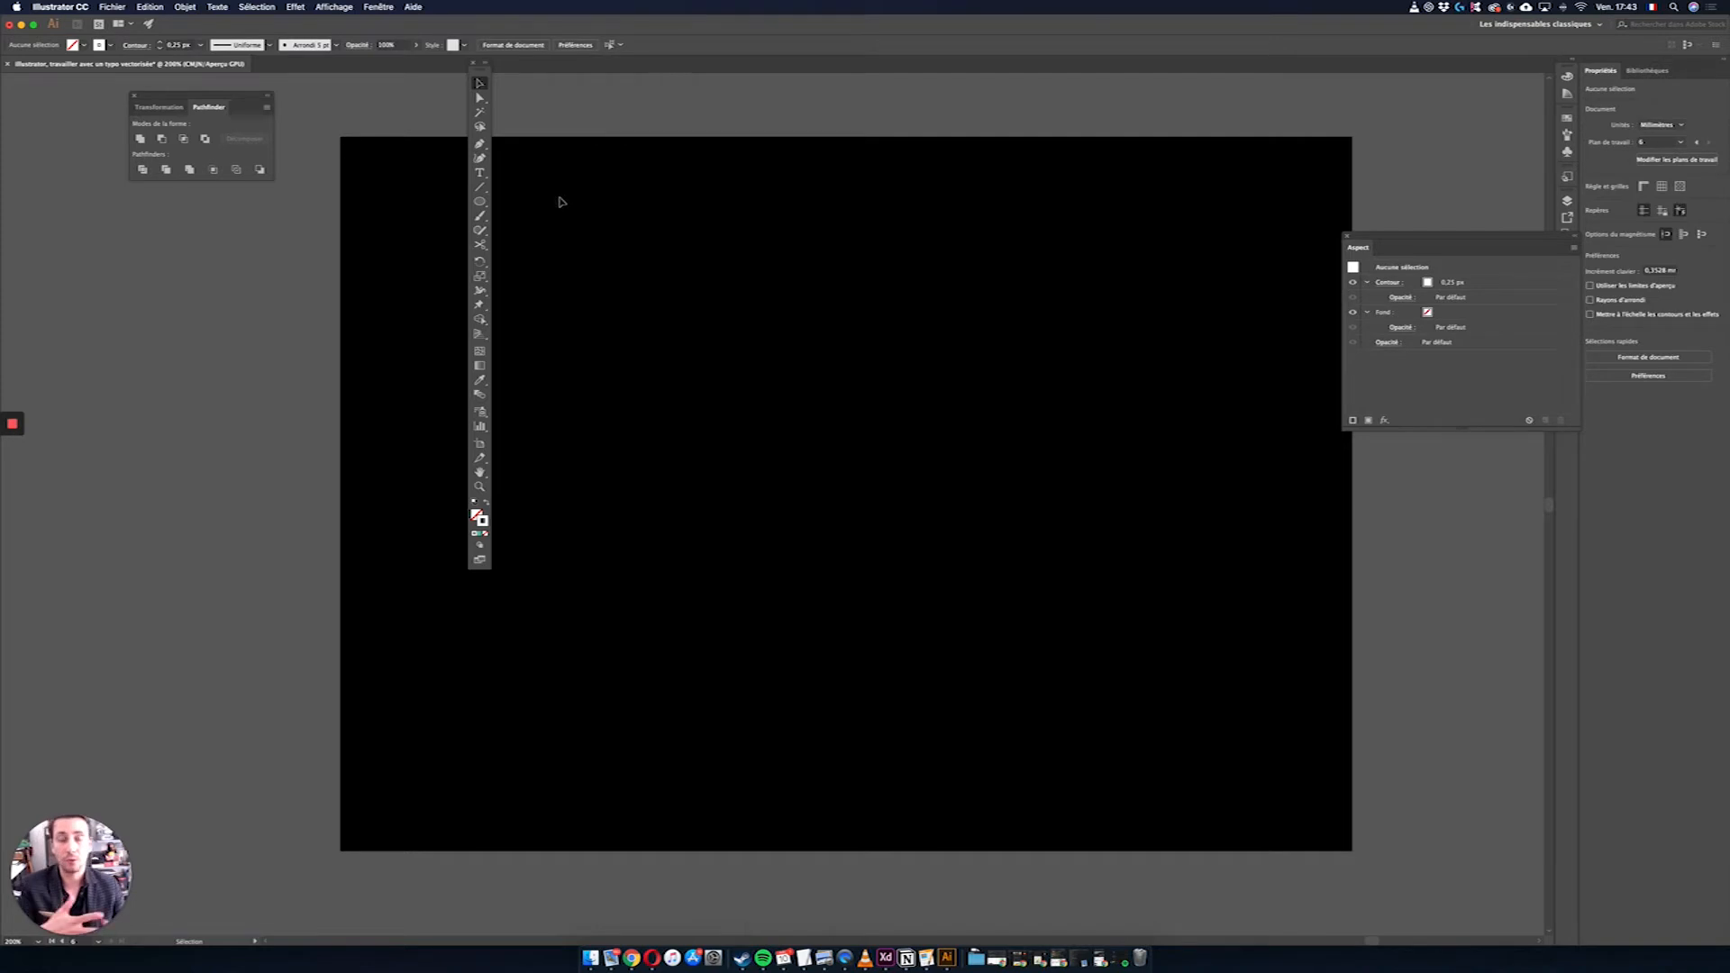
Step: Draw a vertical rectangle about 41 mm wide and 105 mm high on the artboard and fill it with red
mouse_move(479, 201)
mouse_down()
mouse_move(541, 219)
mouse_move(542, 202)
mouse_up()
mouse_move(669, 305)
mouse_down()
mouse_move(823, 641)
mouse_move(811, 664)
mouse_up()
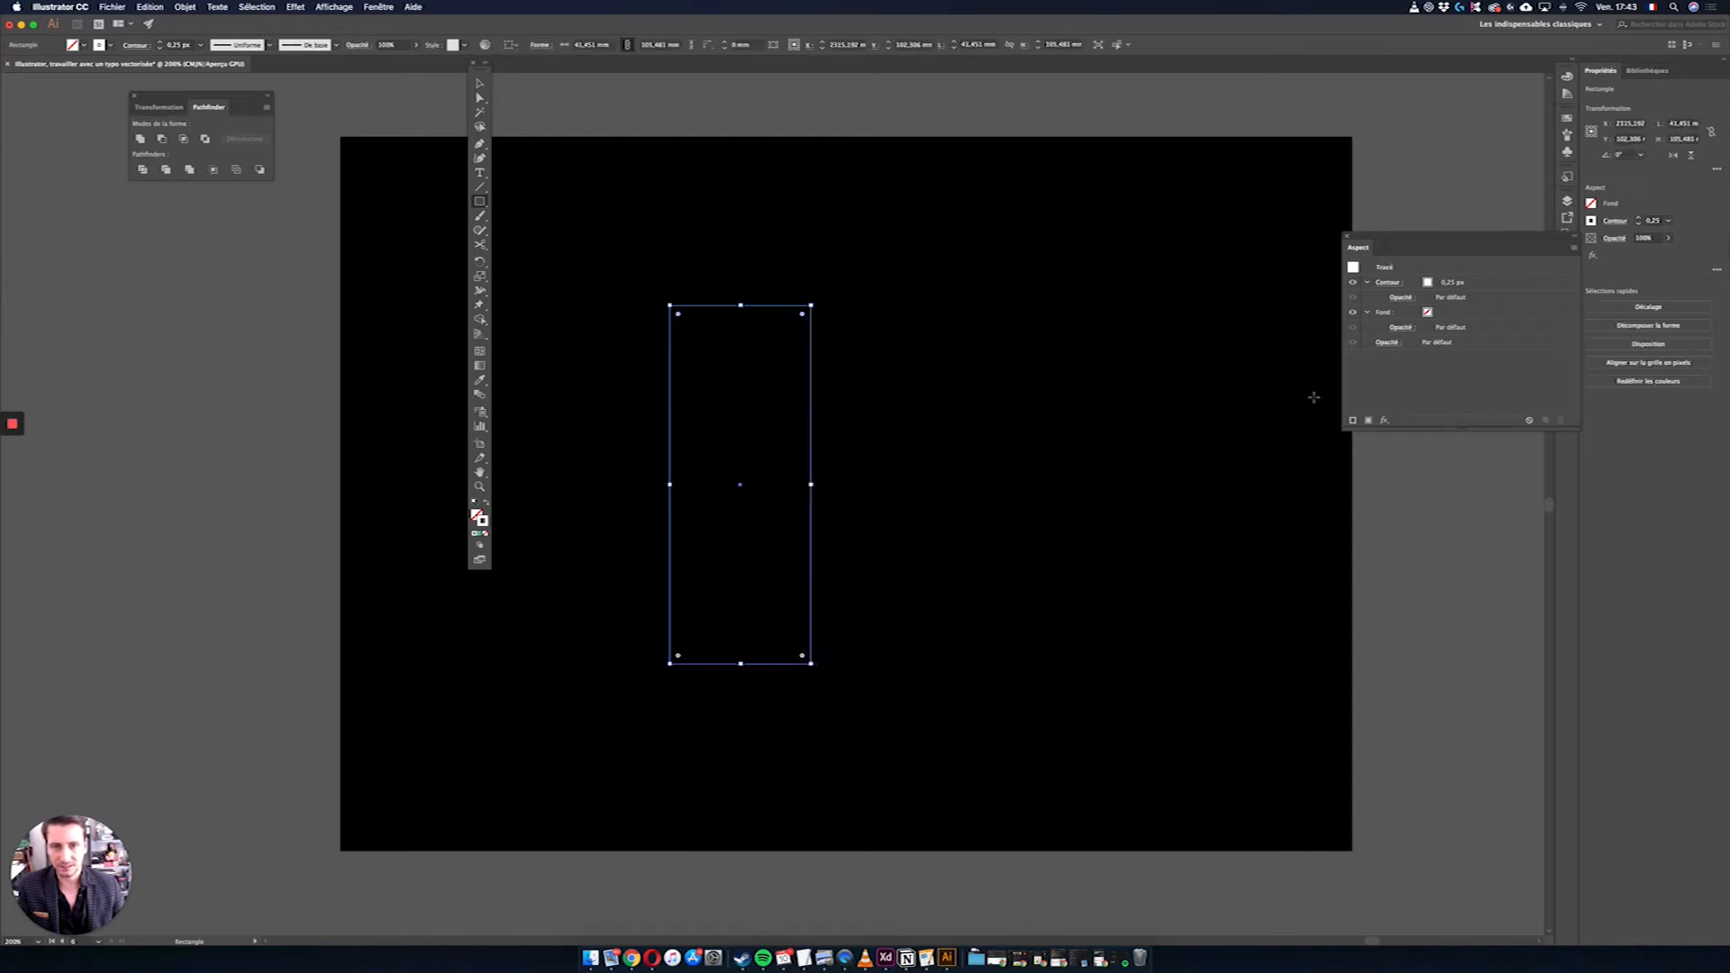
click(84, 45)
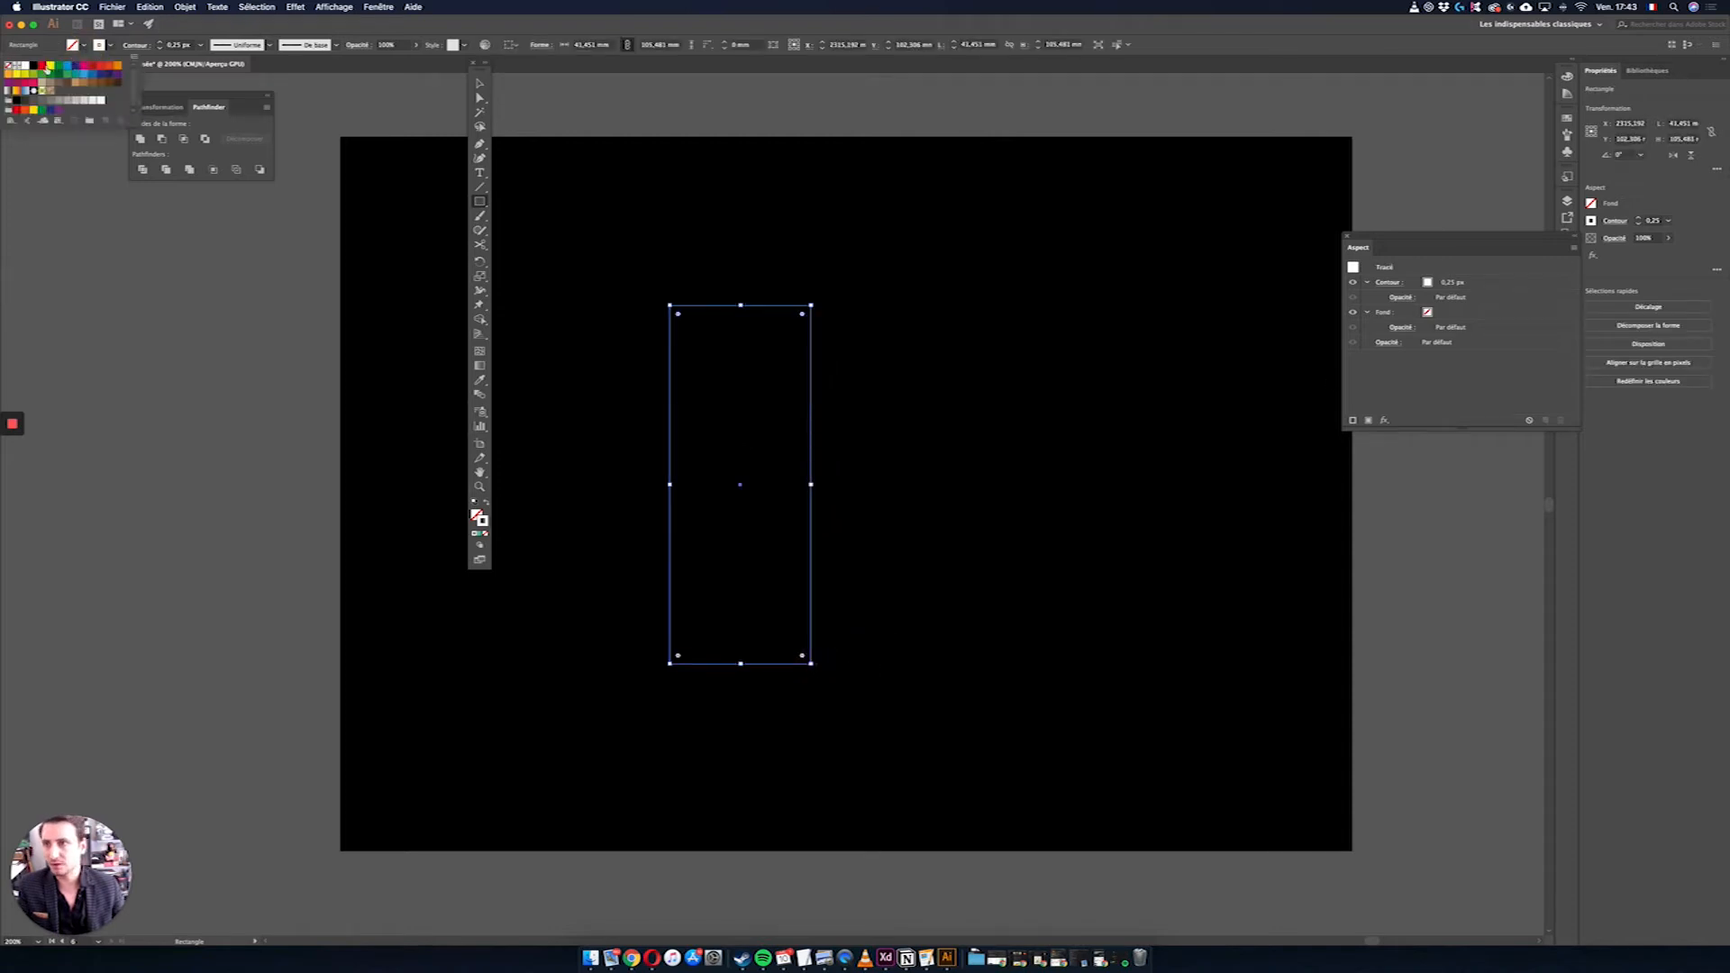
click(42, 68)
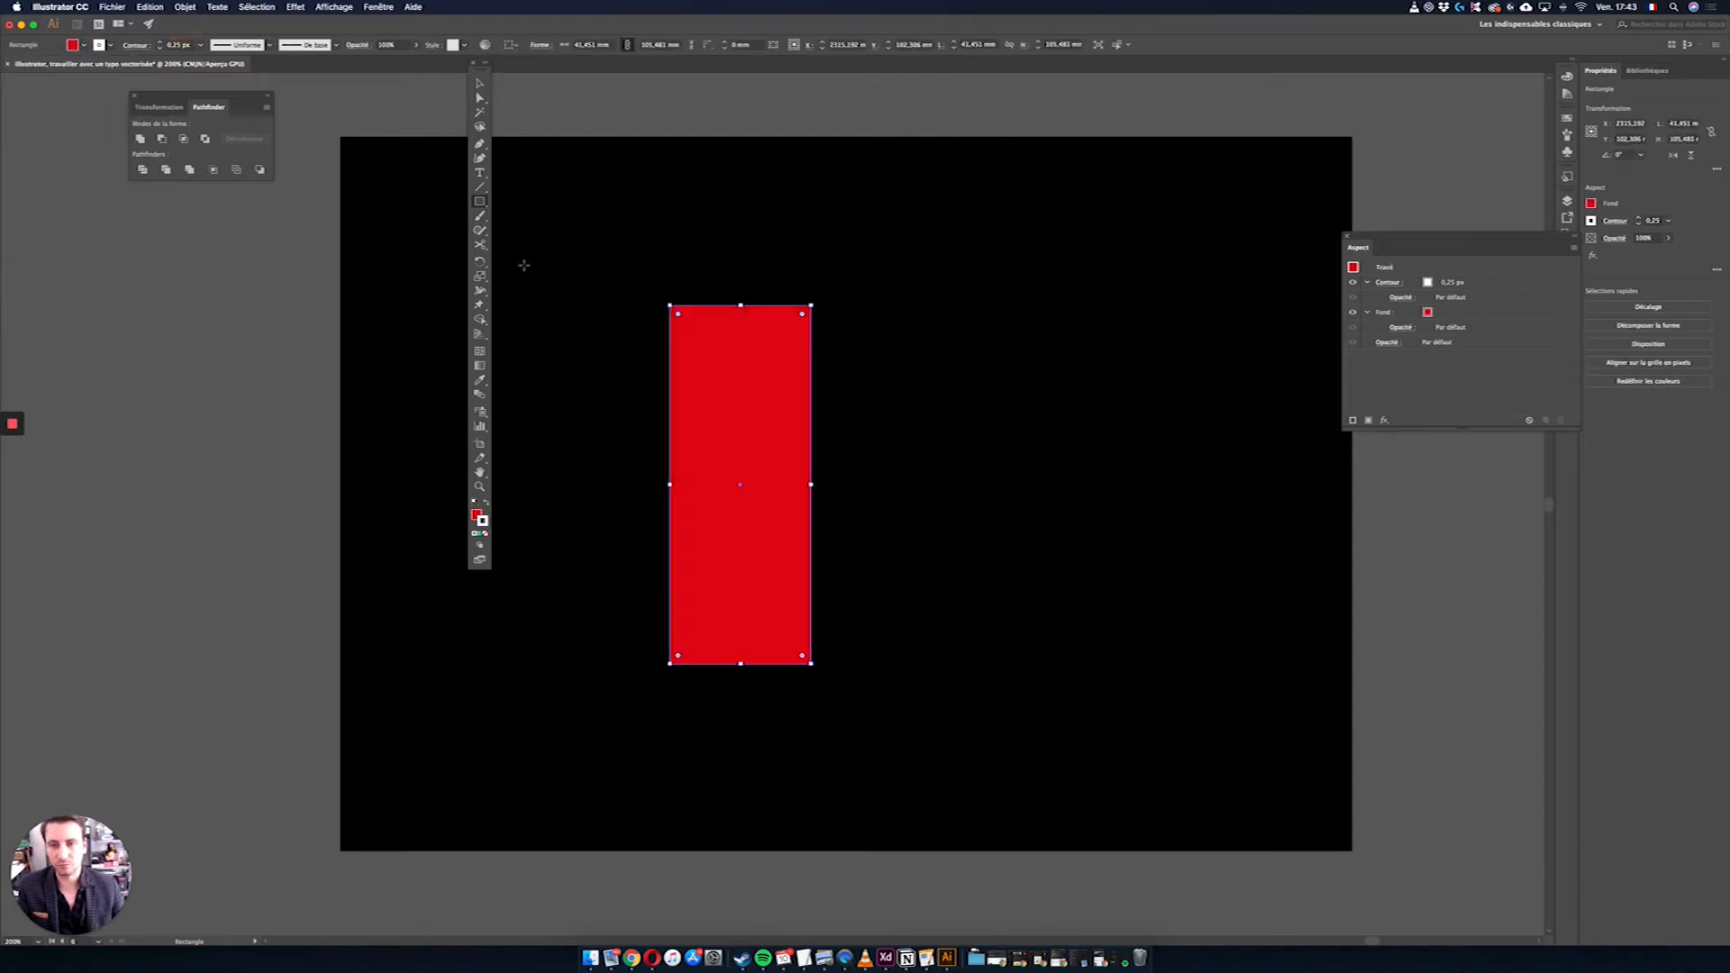
Step: Draw a circle as wide as the rectangle, centred on its top edge, and unite both shapes with Pathfinder
drag(479, 202, 531, 230)
drag(671, 370, 769, 328)
key(v)
click(645, 214)
drag(622, 207, 897, 709)
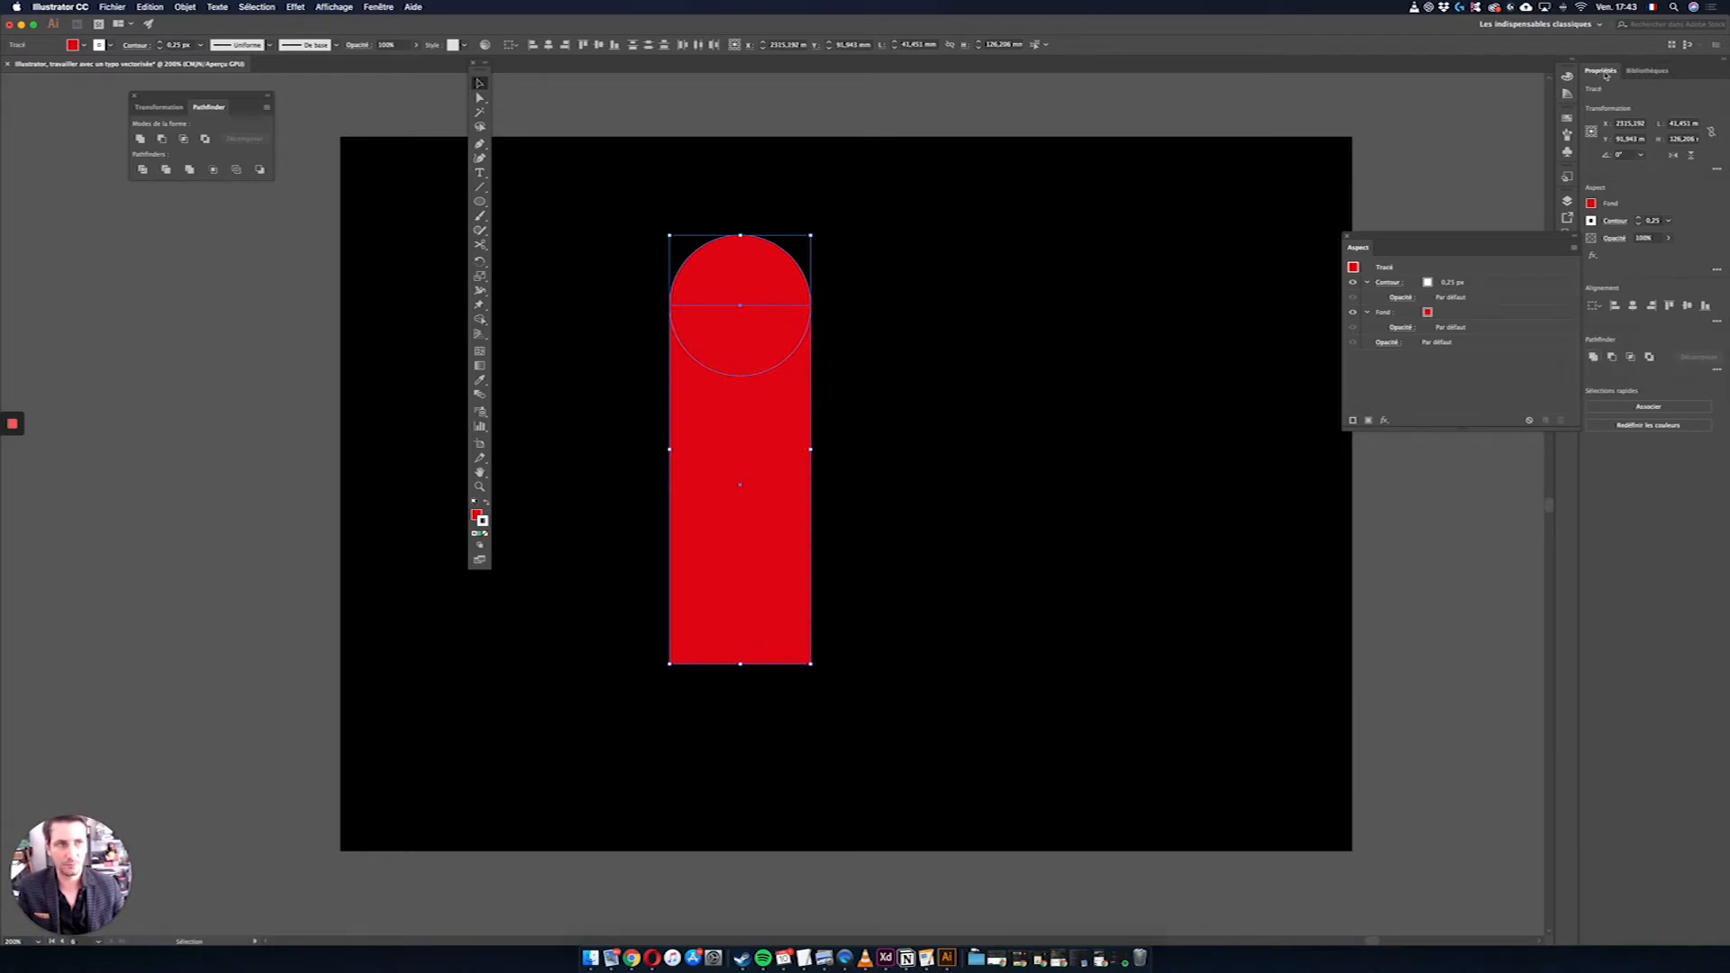
click(379, 7)
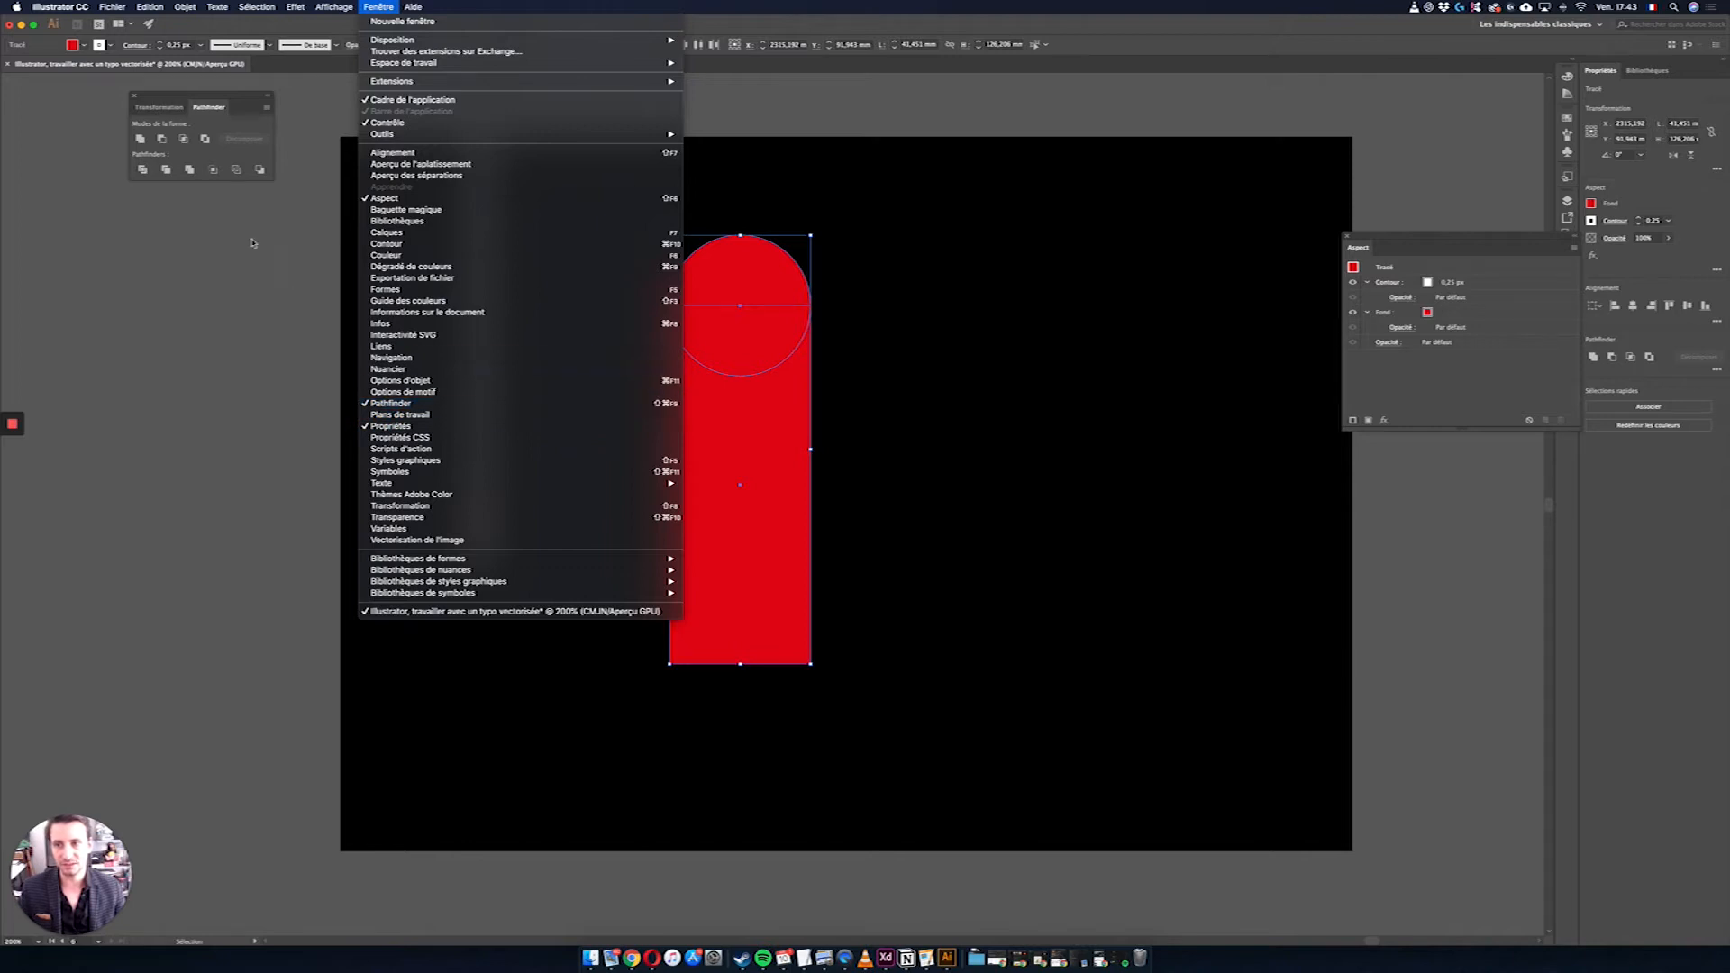
click(222, 123)
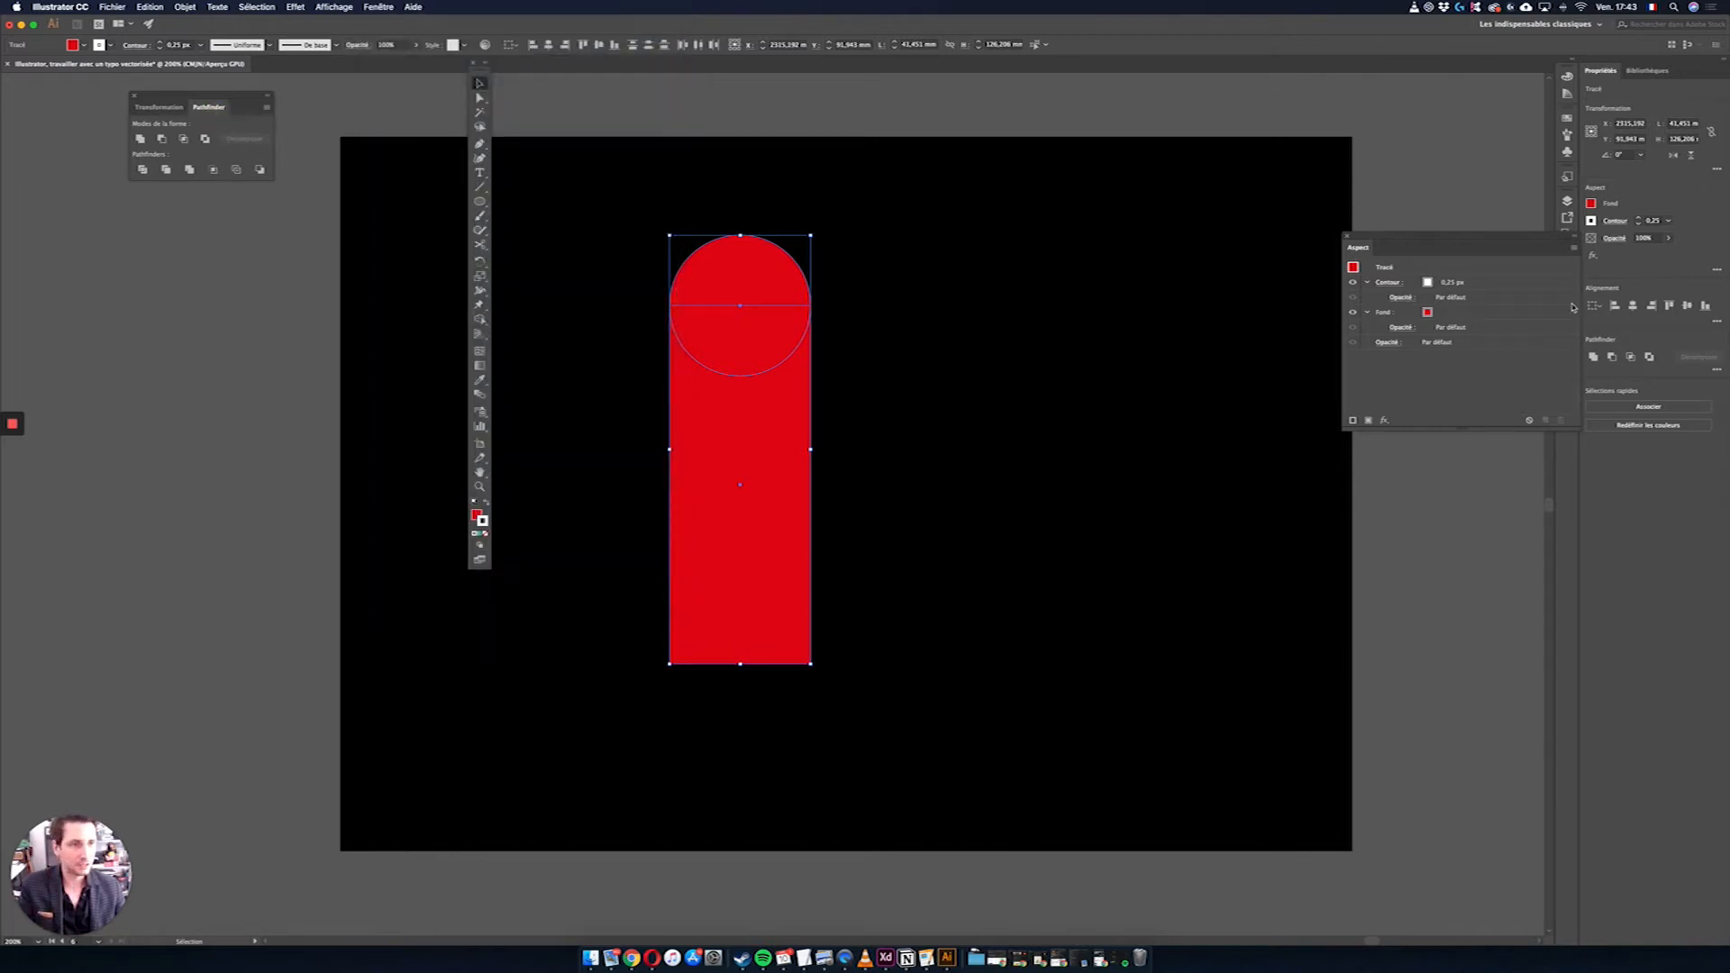
click(140, 139)
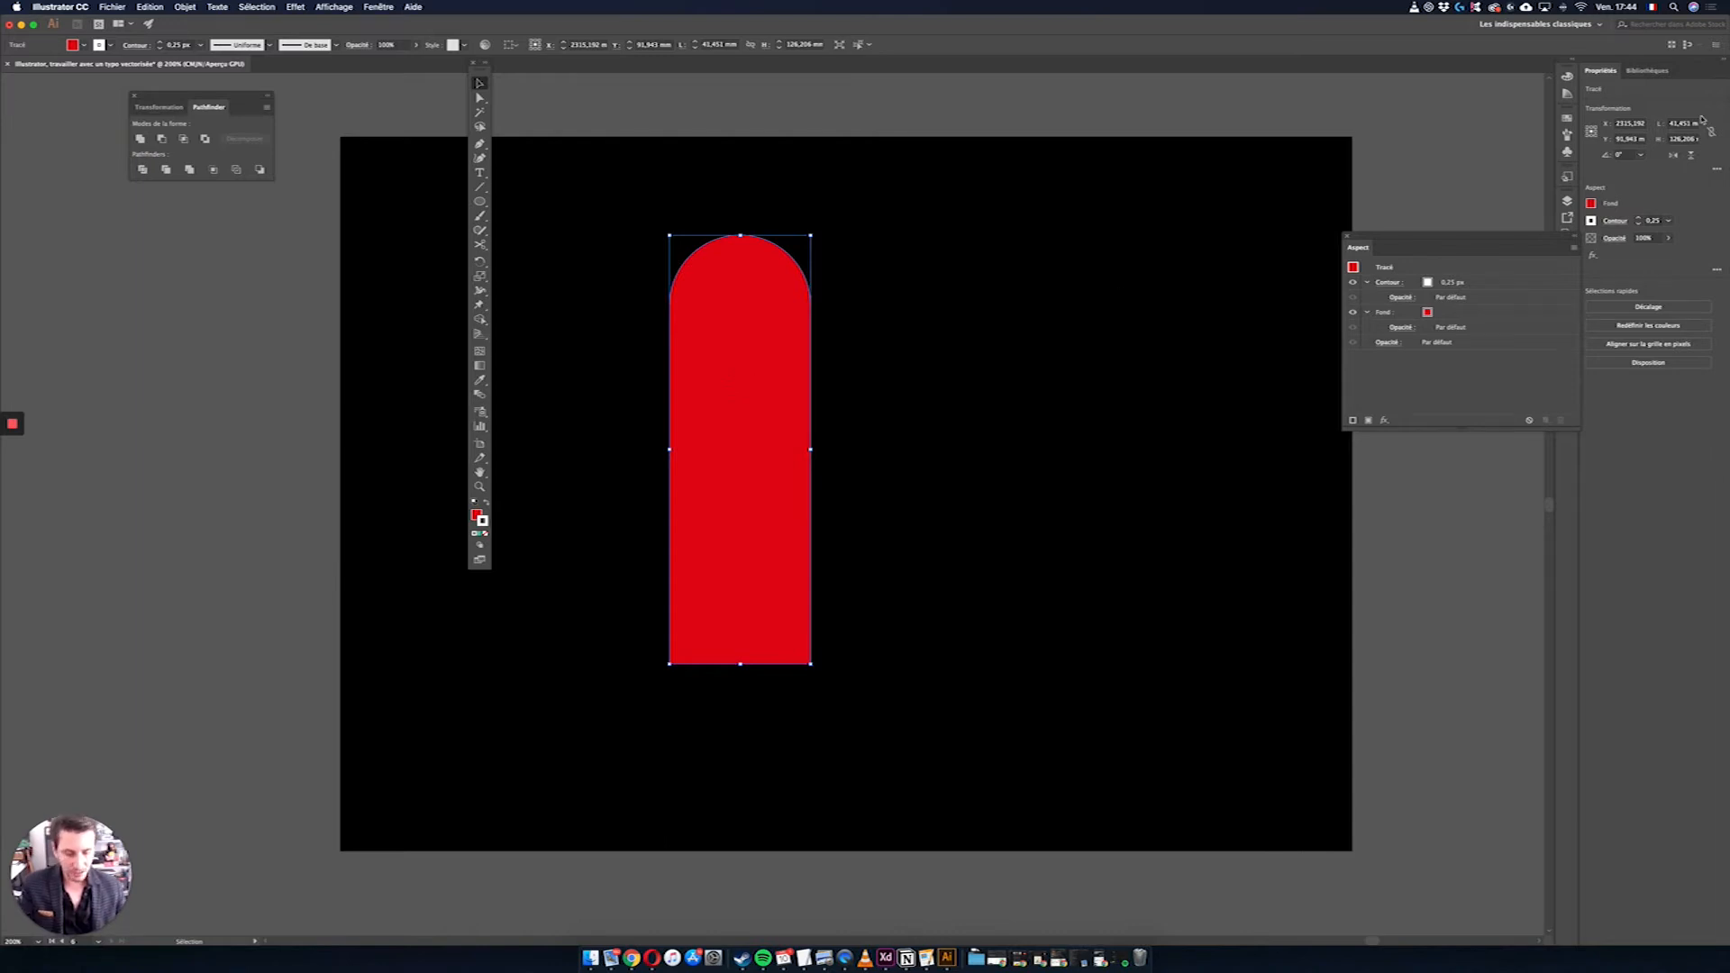
Step: Rotate the round-ended bar by 45° so that its rounded end points to the upper left
click(1627, 155)
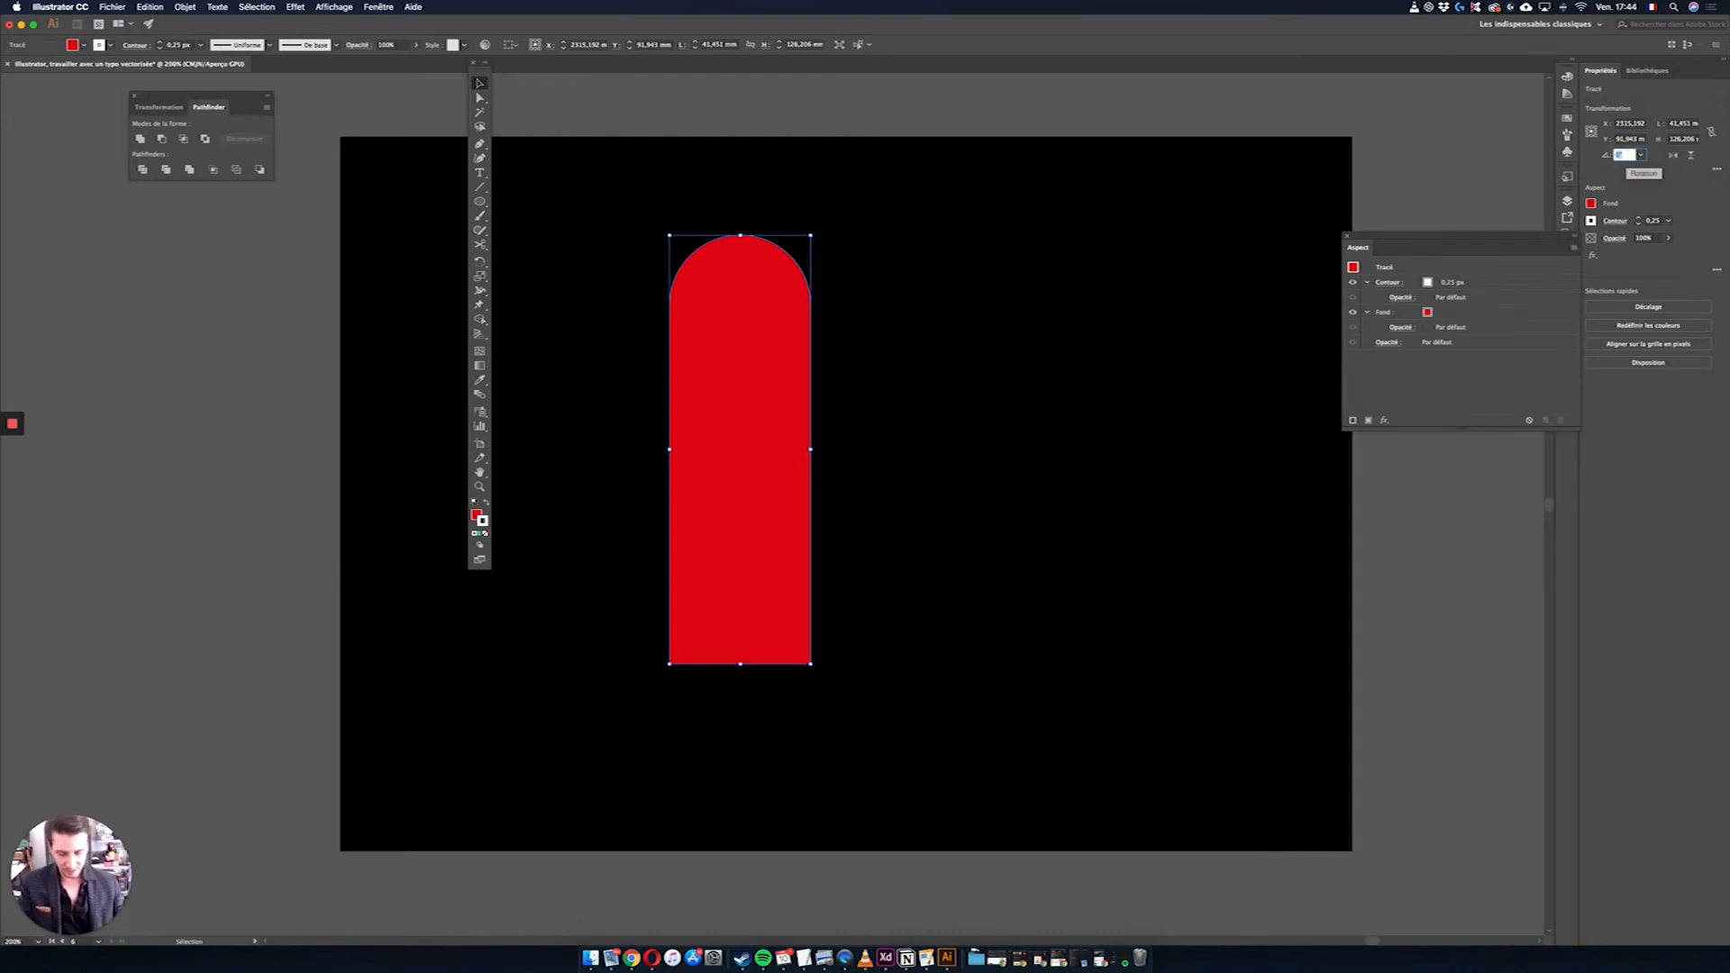
key(Return)
Step: Duplicate the tilted bar, align the copy exactly over the original, and flip it horizontally
key(a)
key(super+v)
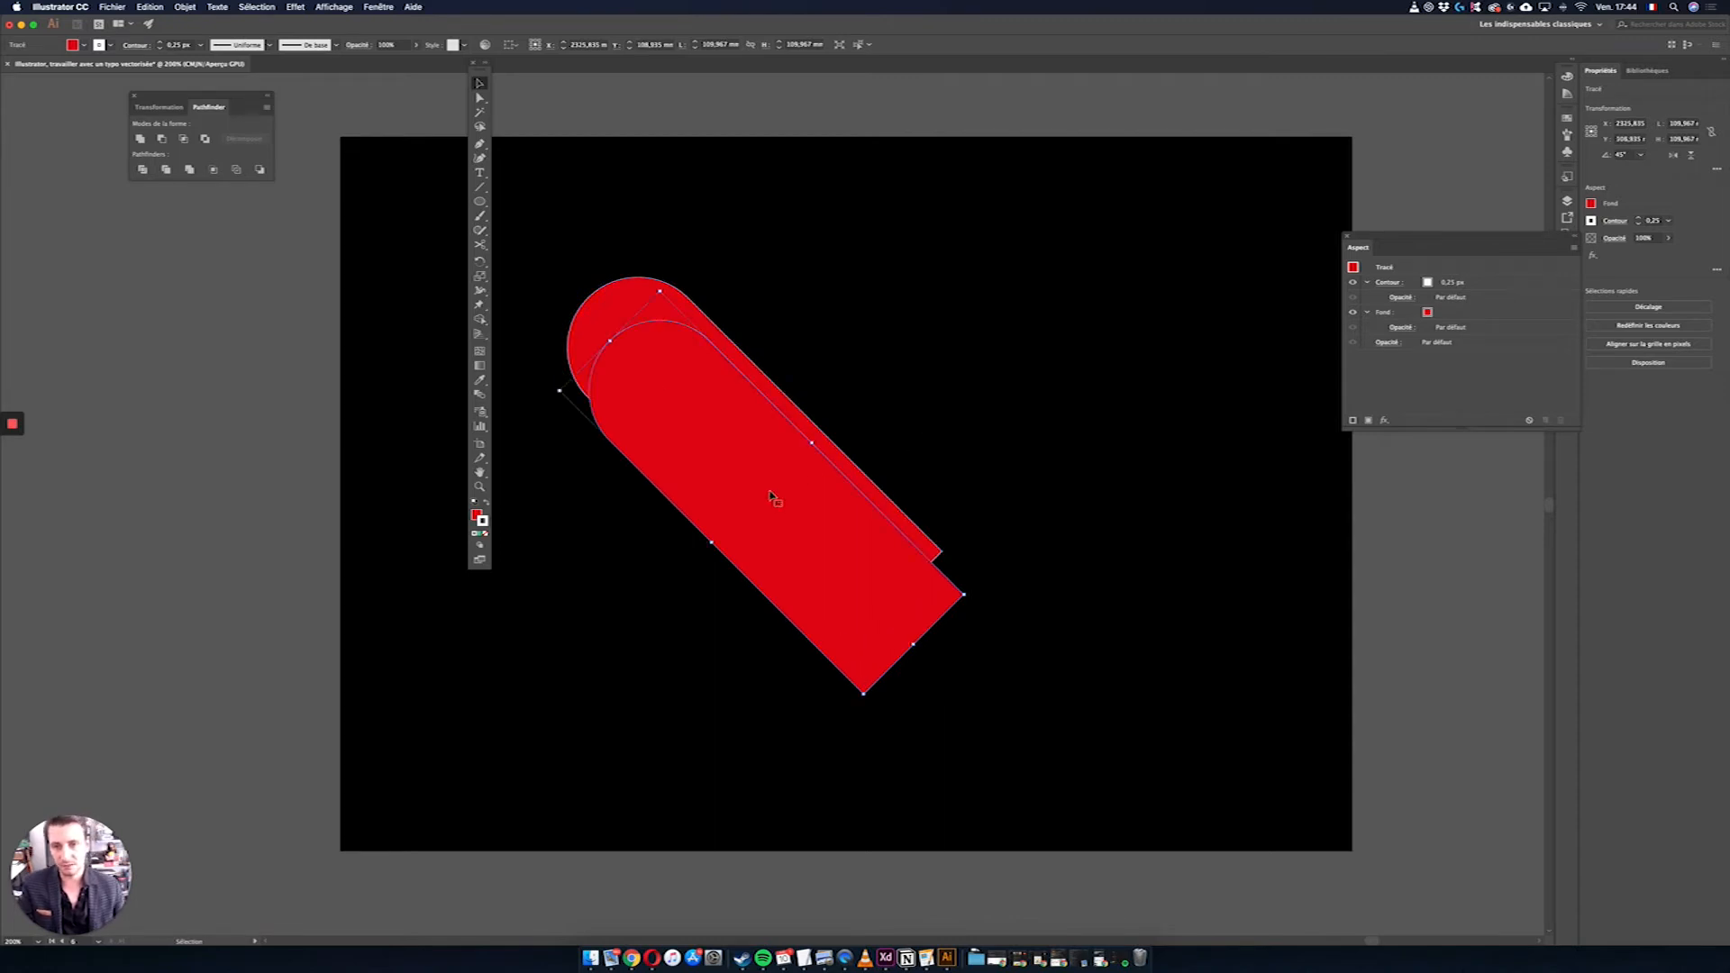
drag(768, 498, 746, 457)
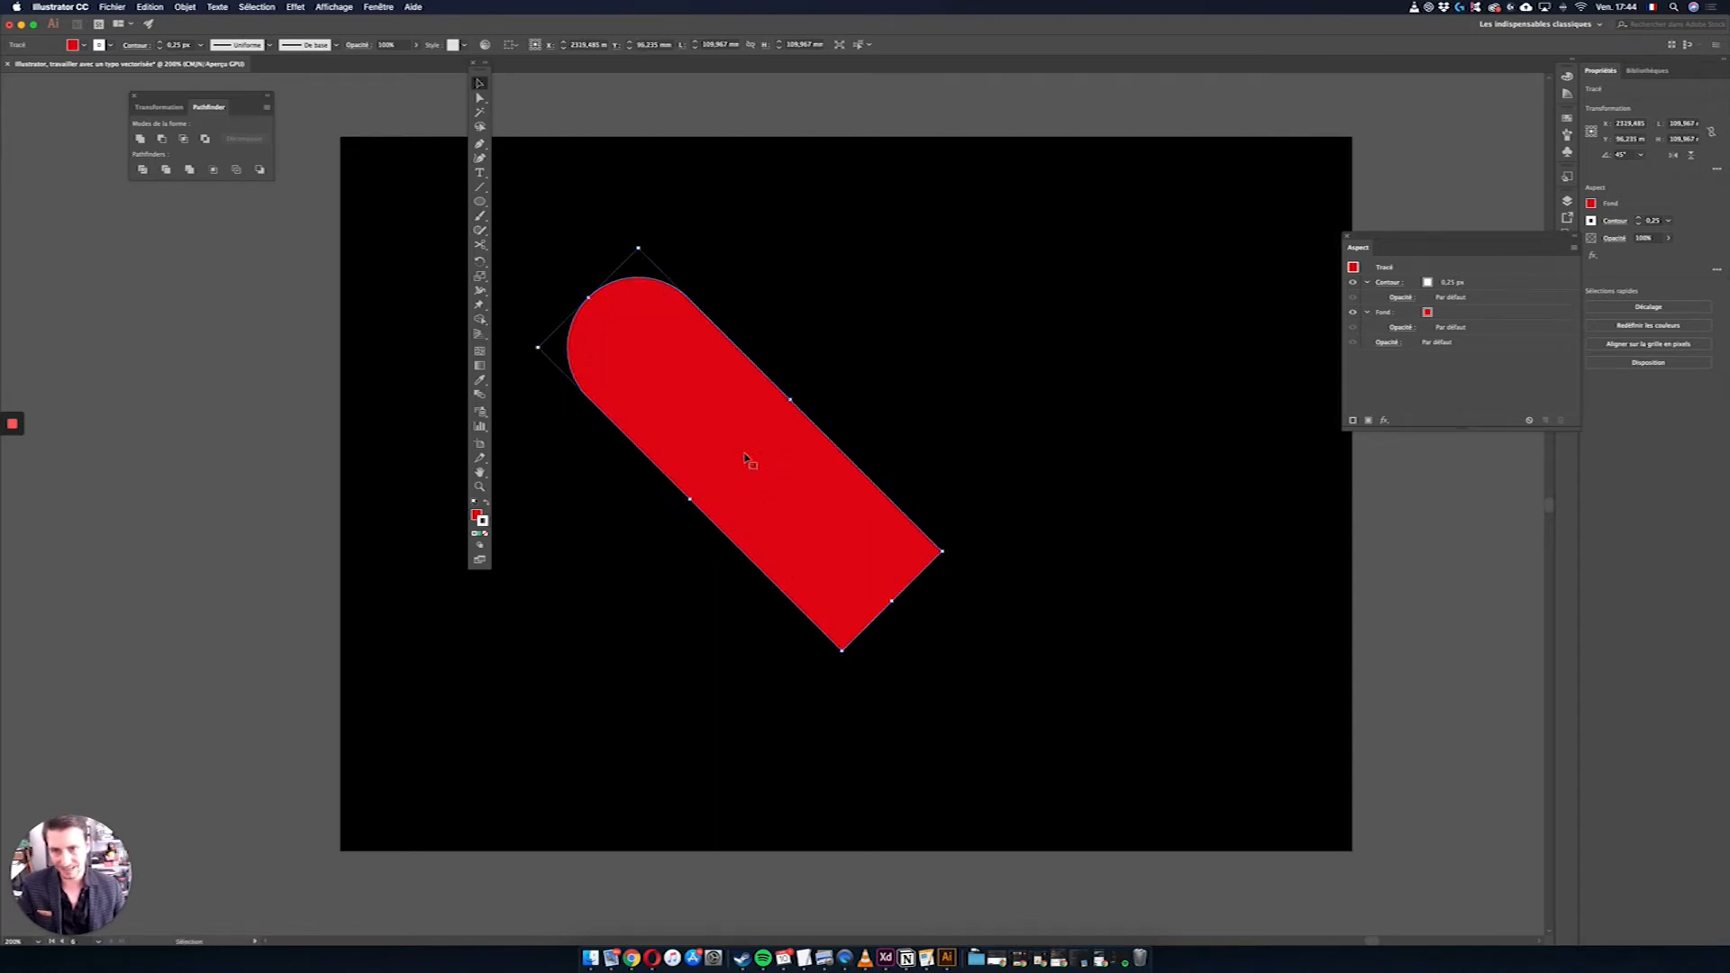
click(1674, 157)
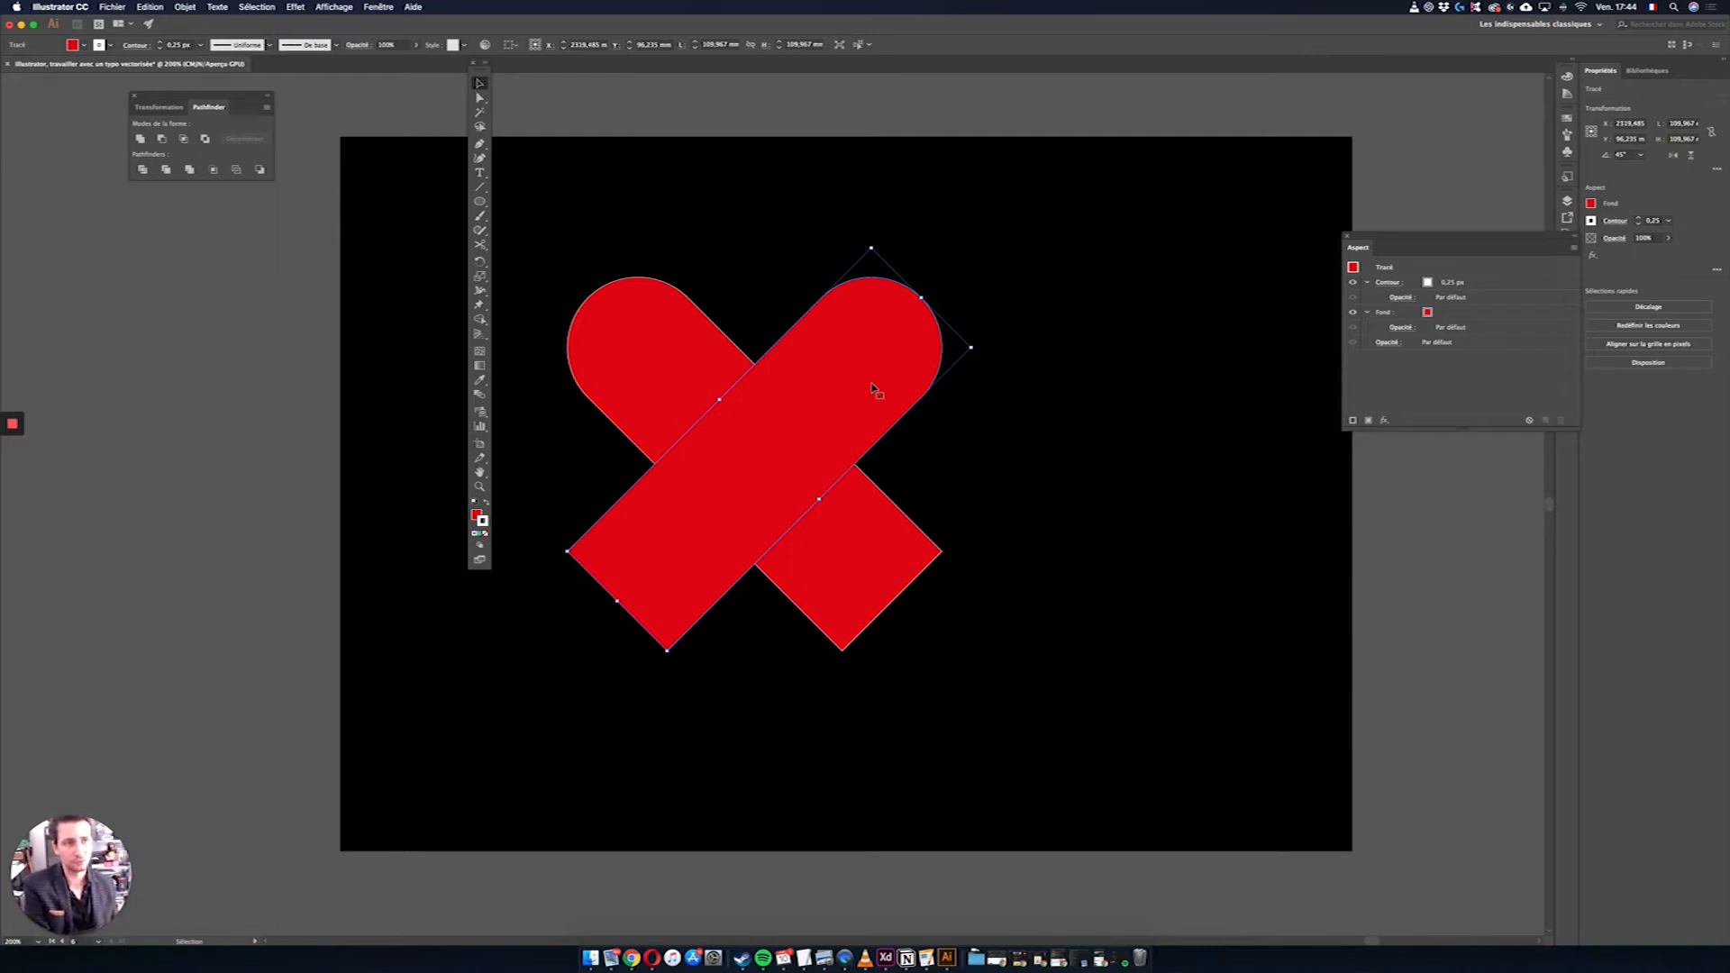
Step: Shift the flipped bar about 41 mm to the left so the two rounded ends form the top of a heart
key(Left)
key(Left)
key(Left)
key(Left)
key(Left)
key(Left)
key(Left)
key(Left)
key(Left)
key(Left)
key(Left)
key(Left)
key(Left)
key(Left)
key(Left)
key(Left)
key(Left)
key(Left)
key(Left)
key(Left)
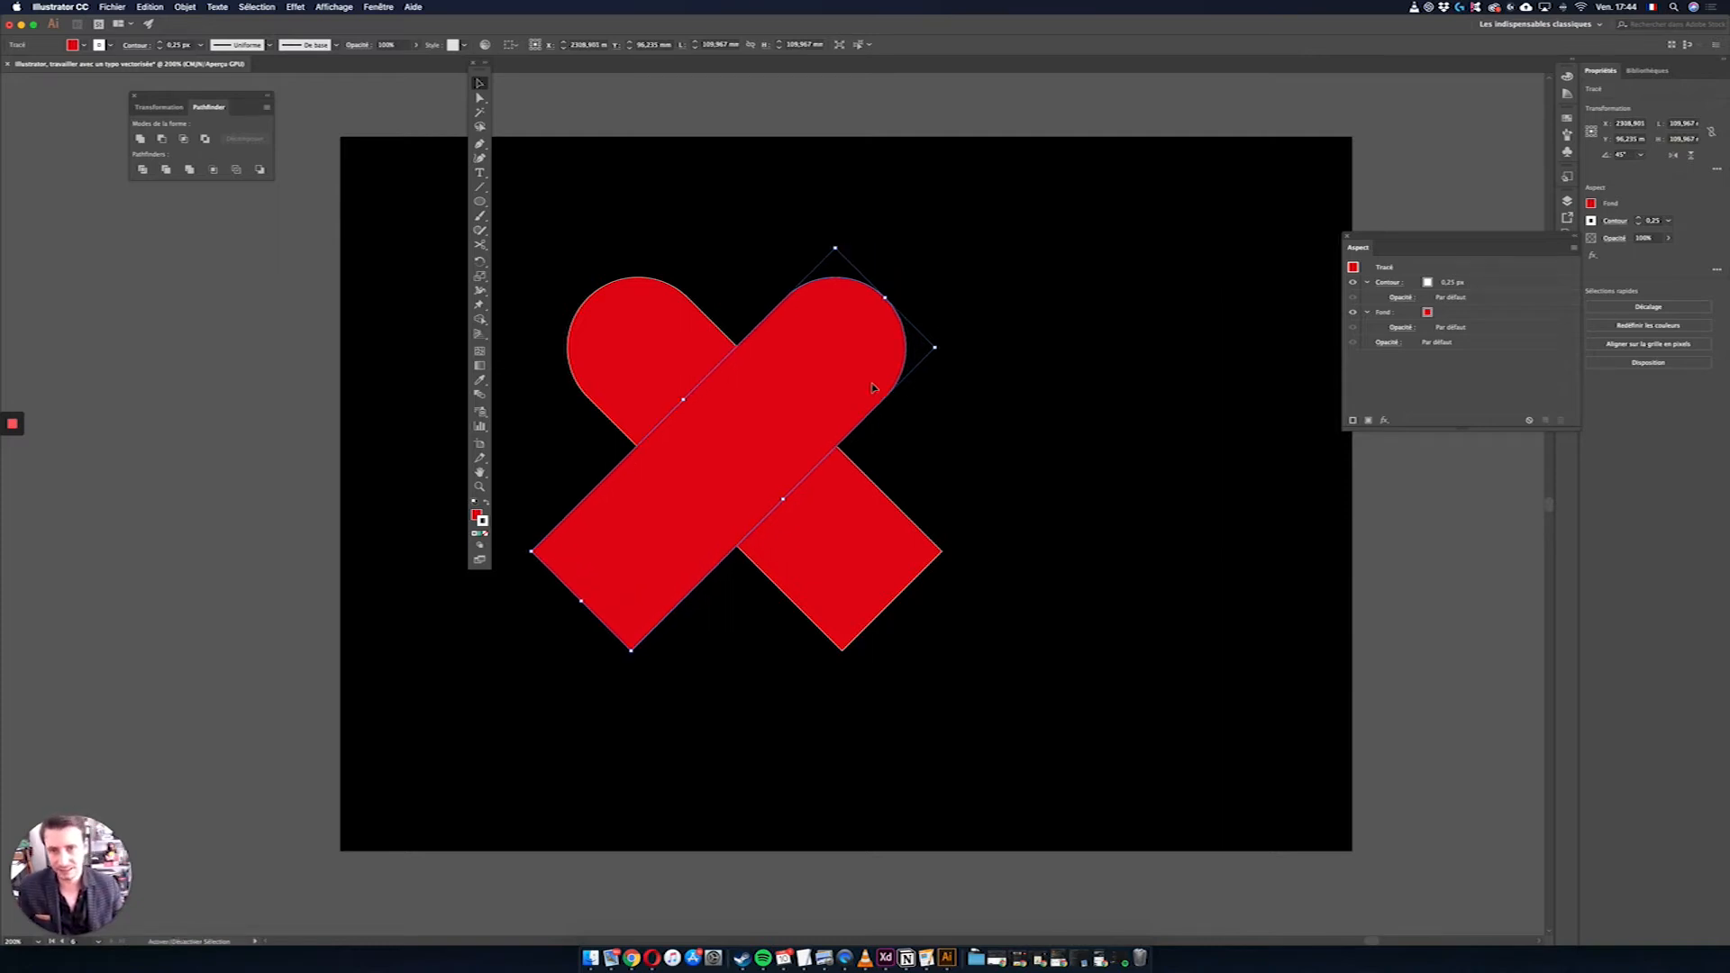
key(shift+Left)
key(shift+Left)
key(shift+Left)
key(shift+Left)
key(shift+Left)
key(shift+Left)
key(shift+Left)
key(shift+Left)
key(shift+Left)
key(shift+Left)
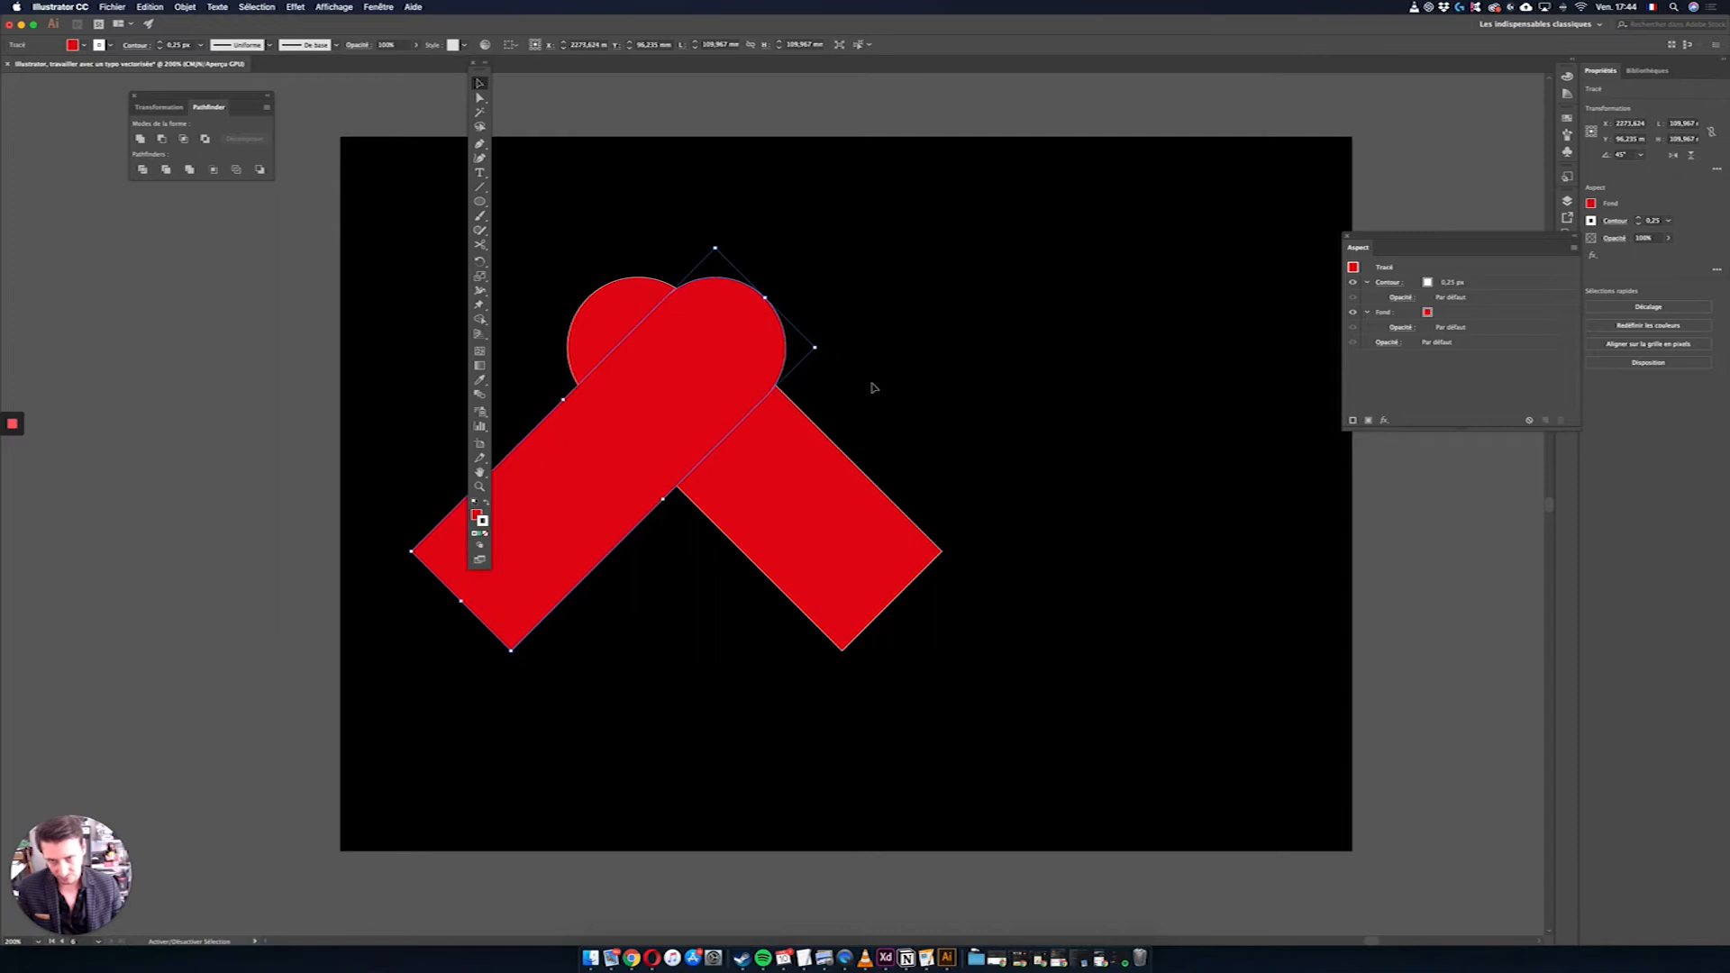
key(Left)
key(Left)
key(Left)
key(Left)
key(Left)
key(Left)
key(Left)
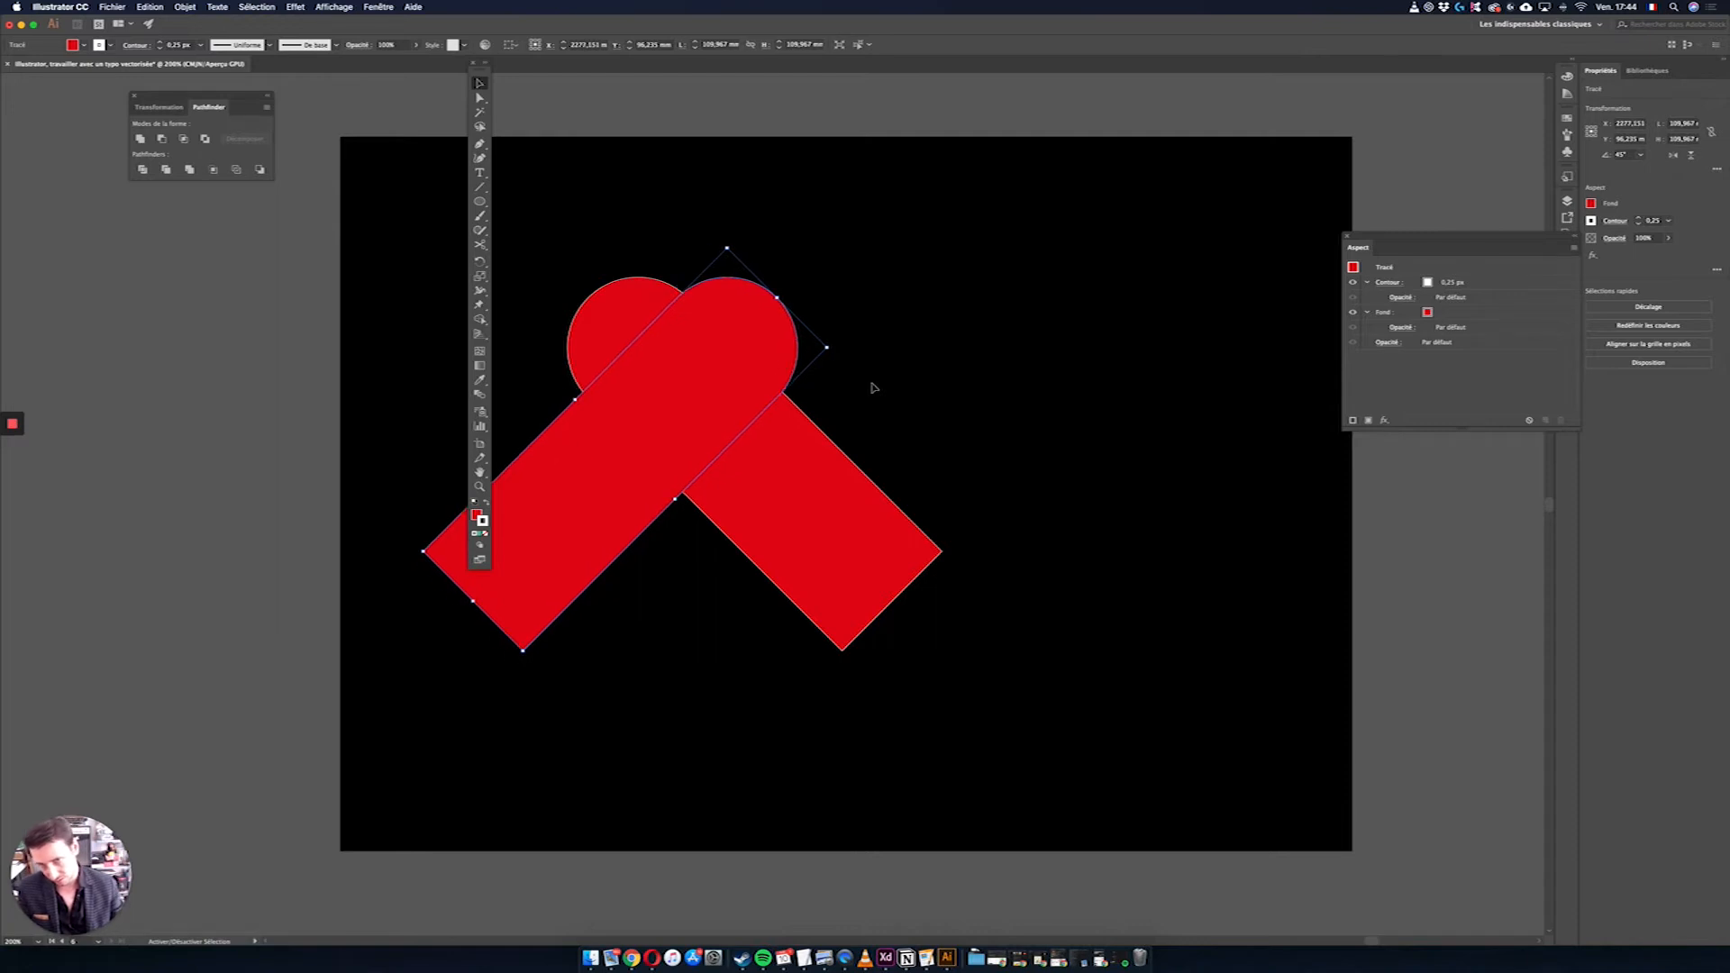
Step: Select both crossed bars and move them together to the horizontal centre of the artboard
click(1096, 668)
drag(1128, 722, 468, 191)
drag(720, 392, 884, 392)
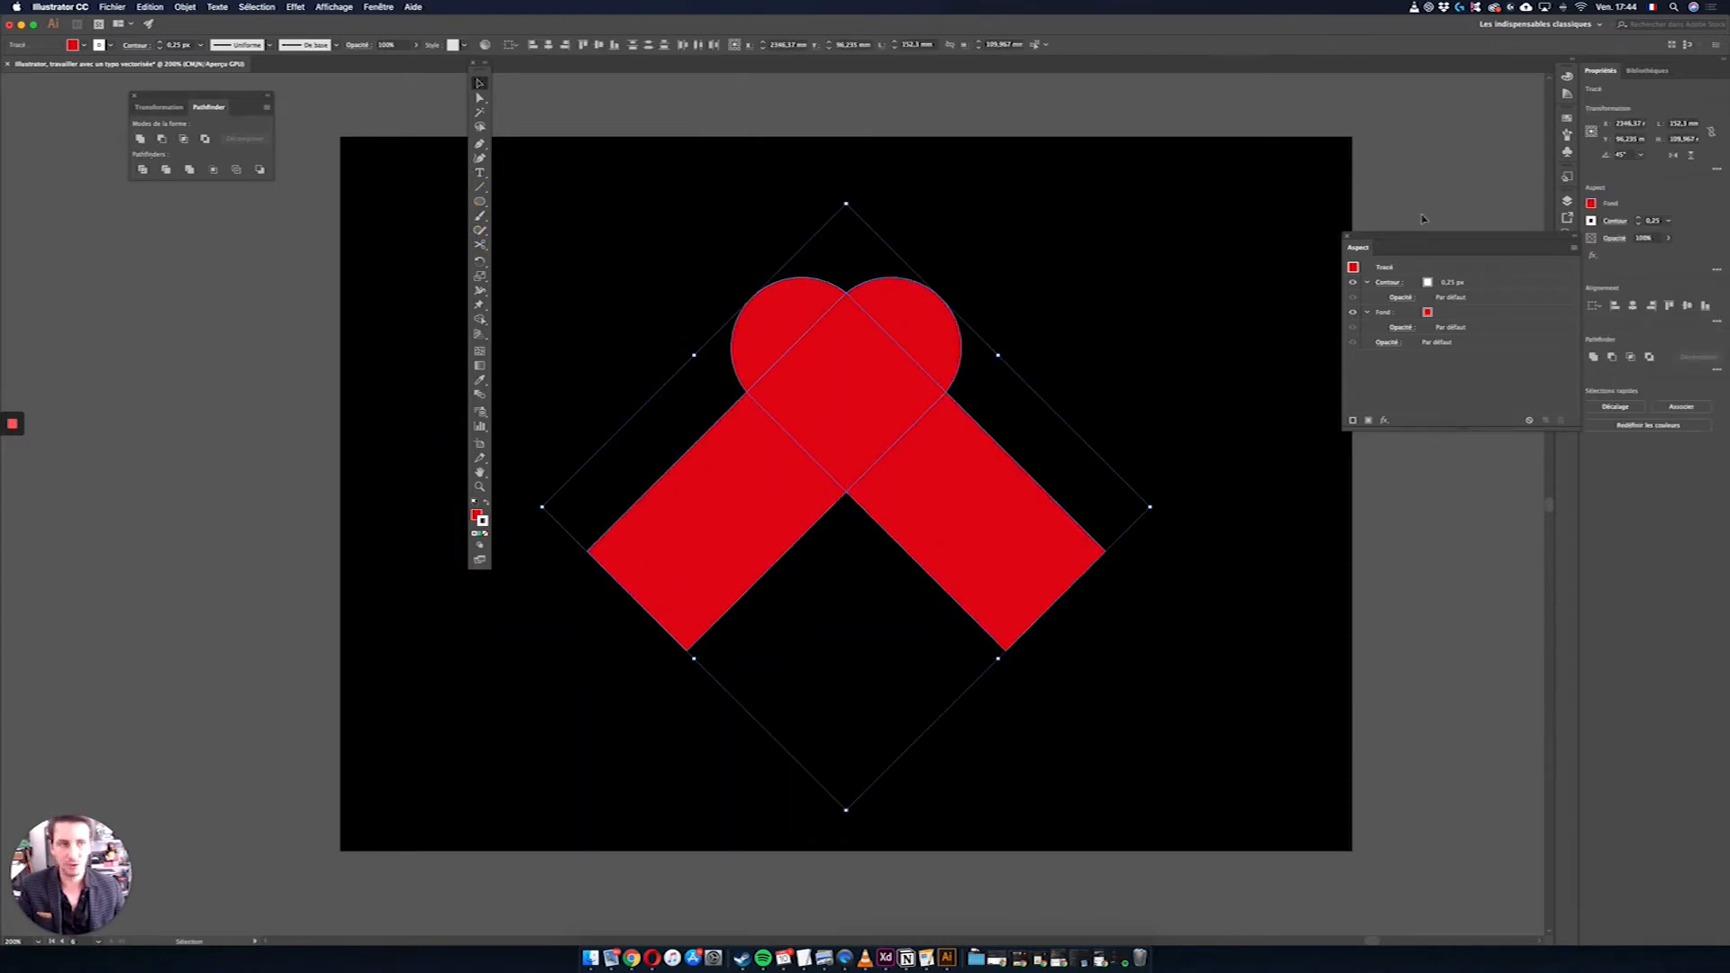
Step: Split the two overlapping bars into separate pieces with the Pathfinder Divide operation
drag(1543, 243, 1523, 217)
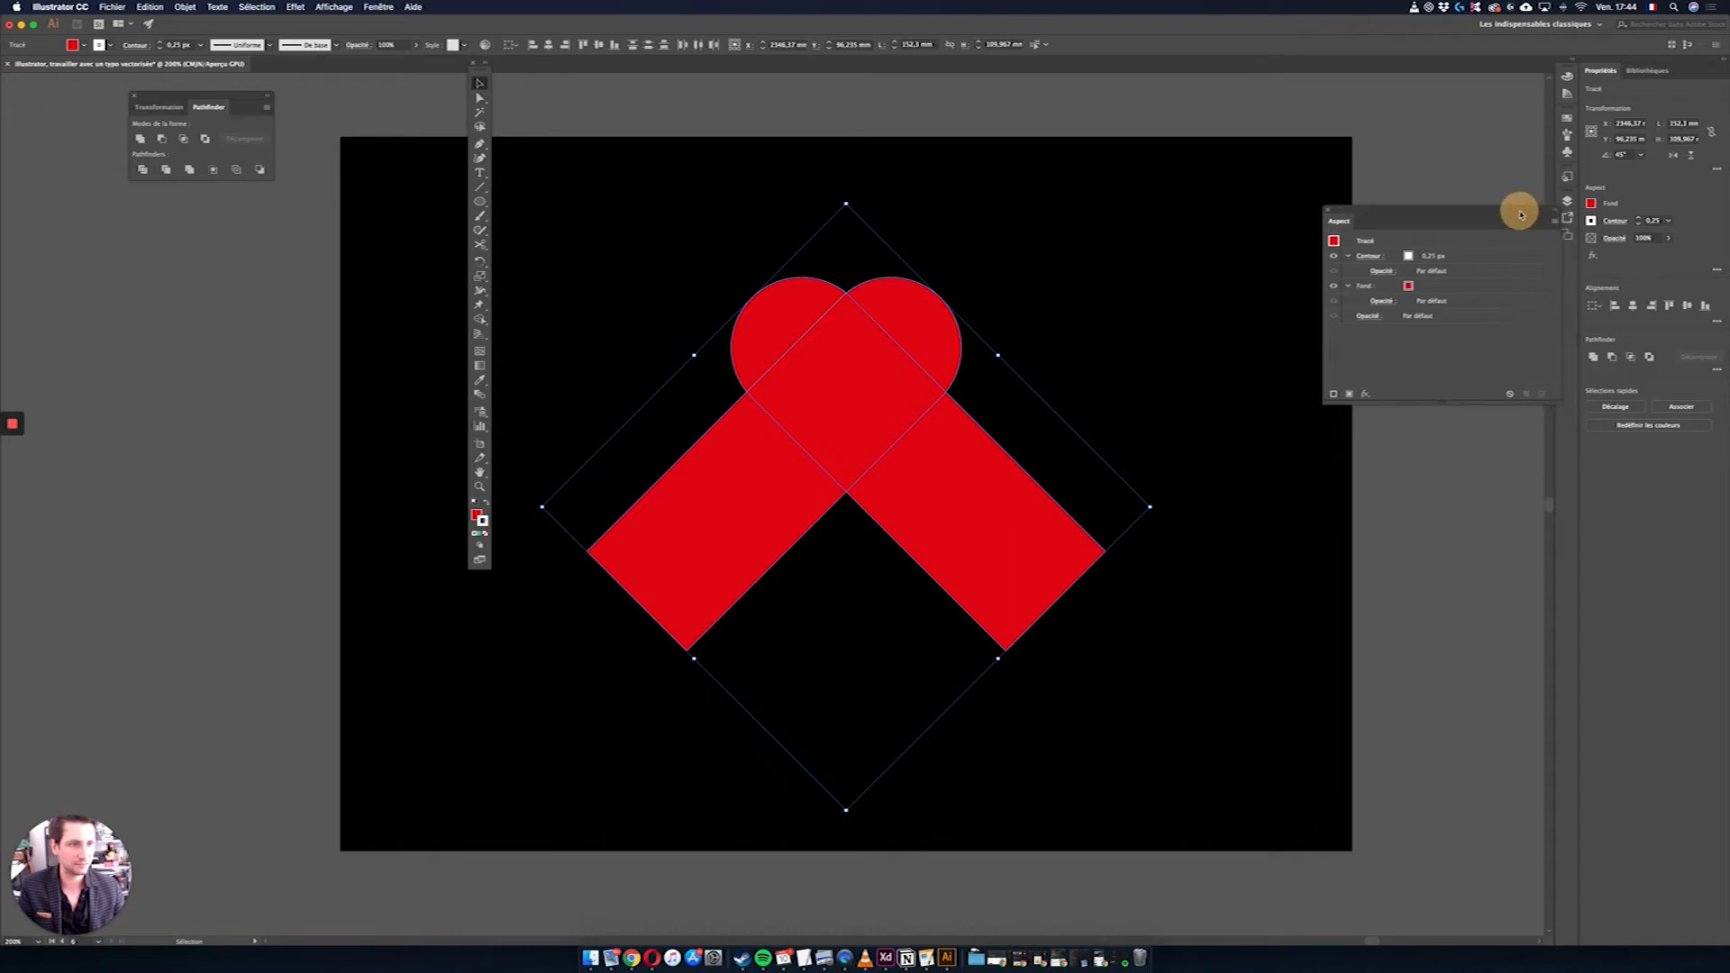
click(1718, 372)
click(1685, 586)
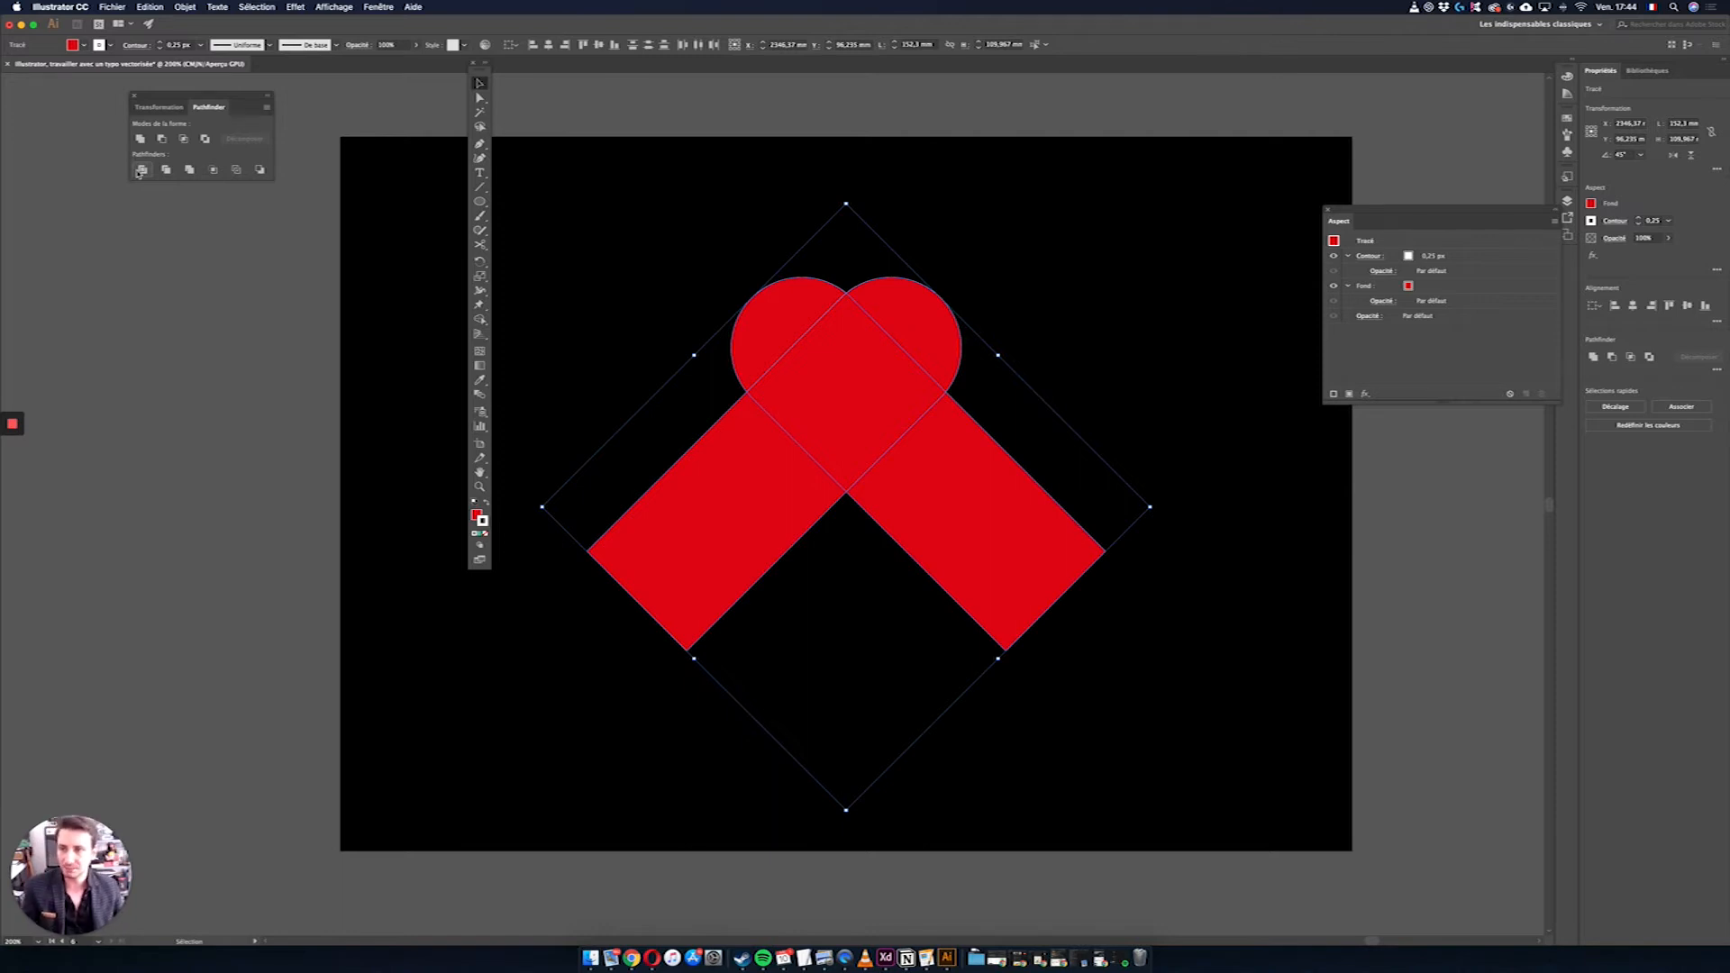
click(141, 171)
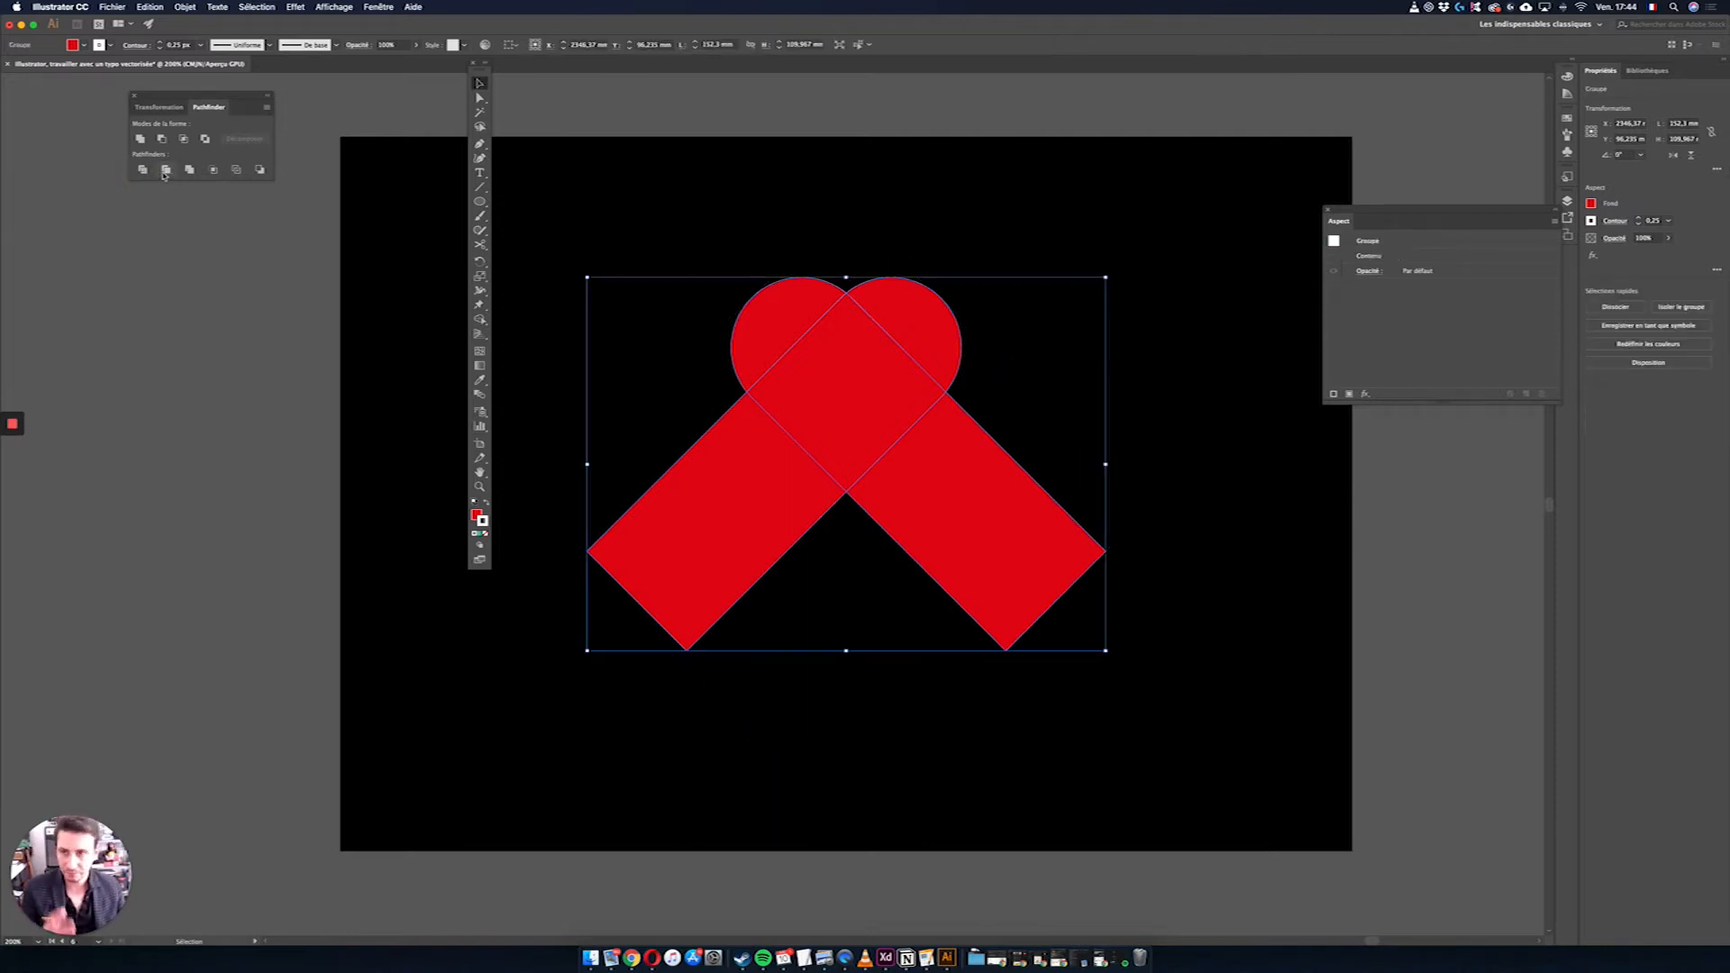
Step: Delete the two lower leg pieces of the divided shape with the Direct Selection tool, keeping only the heart pieces
click(478, 97)
click(1243, 598)
click(1050, 547)
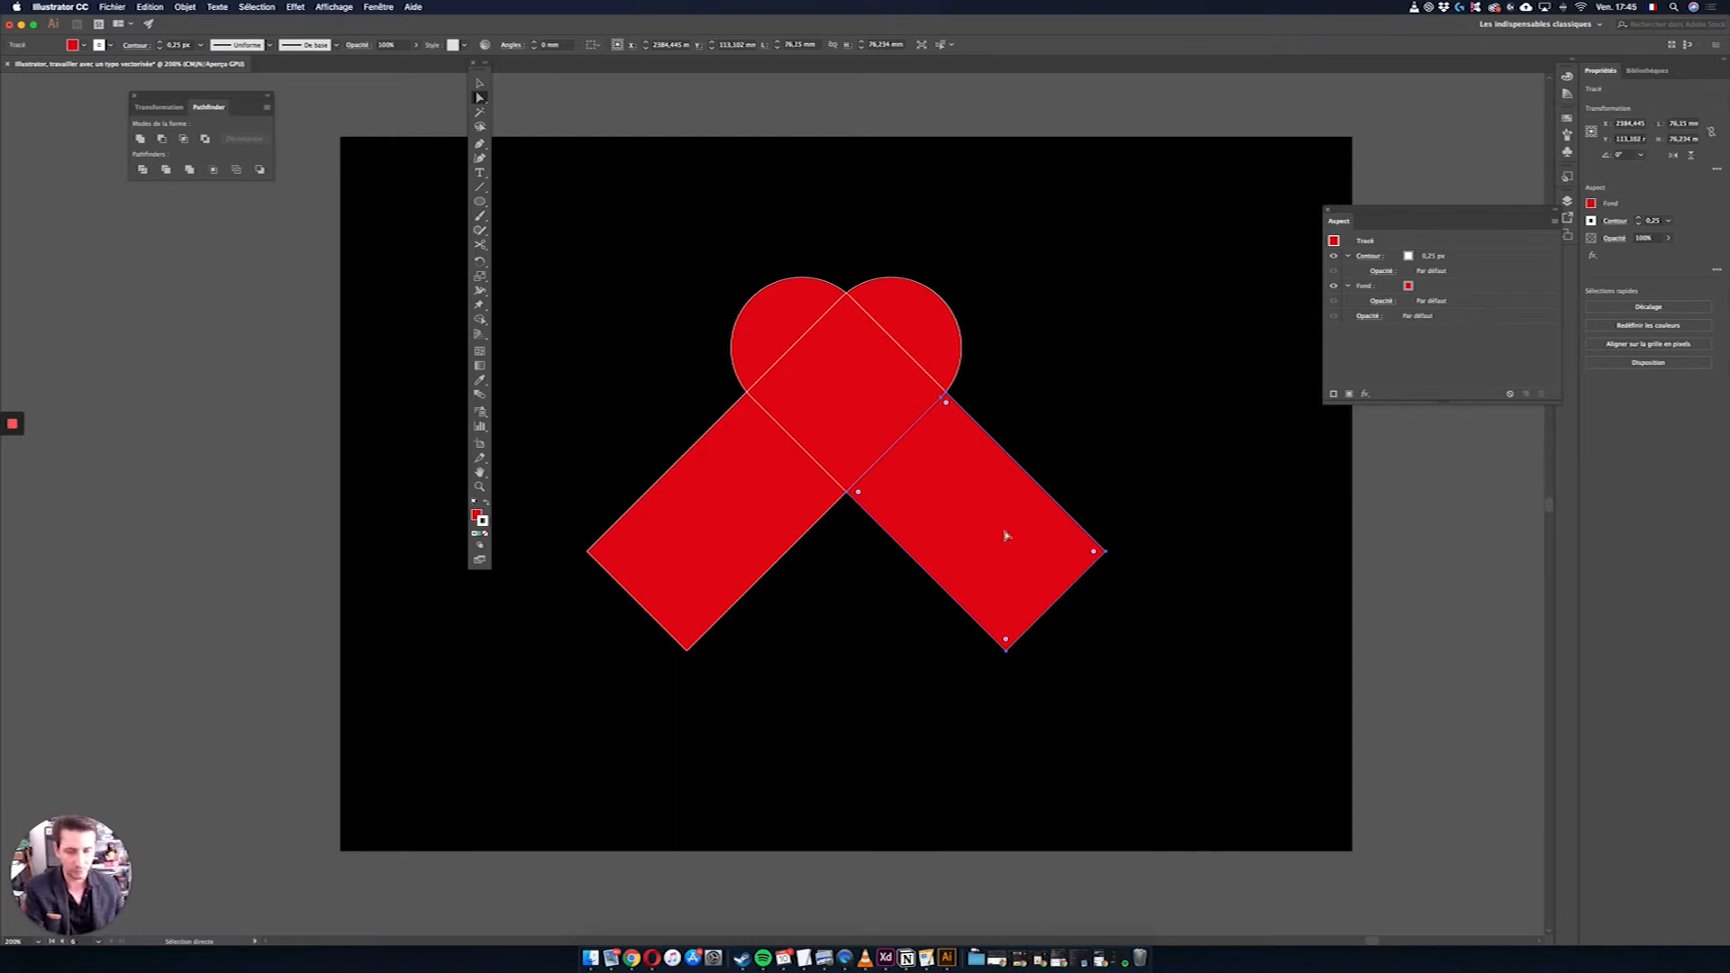
key(Delete)
click(727, 522)
key(Delete)
Step: Unite the remaining pieces into a single heart and move it down to the middle of the artboard
drag(1092, 521, 665, 221)
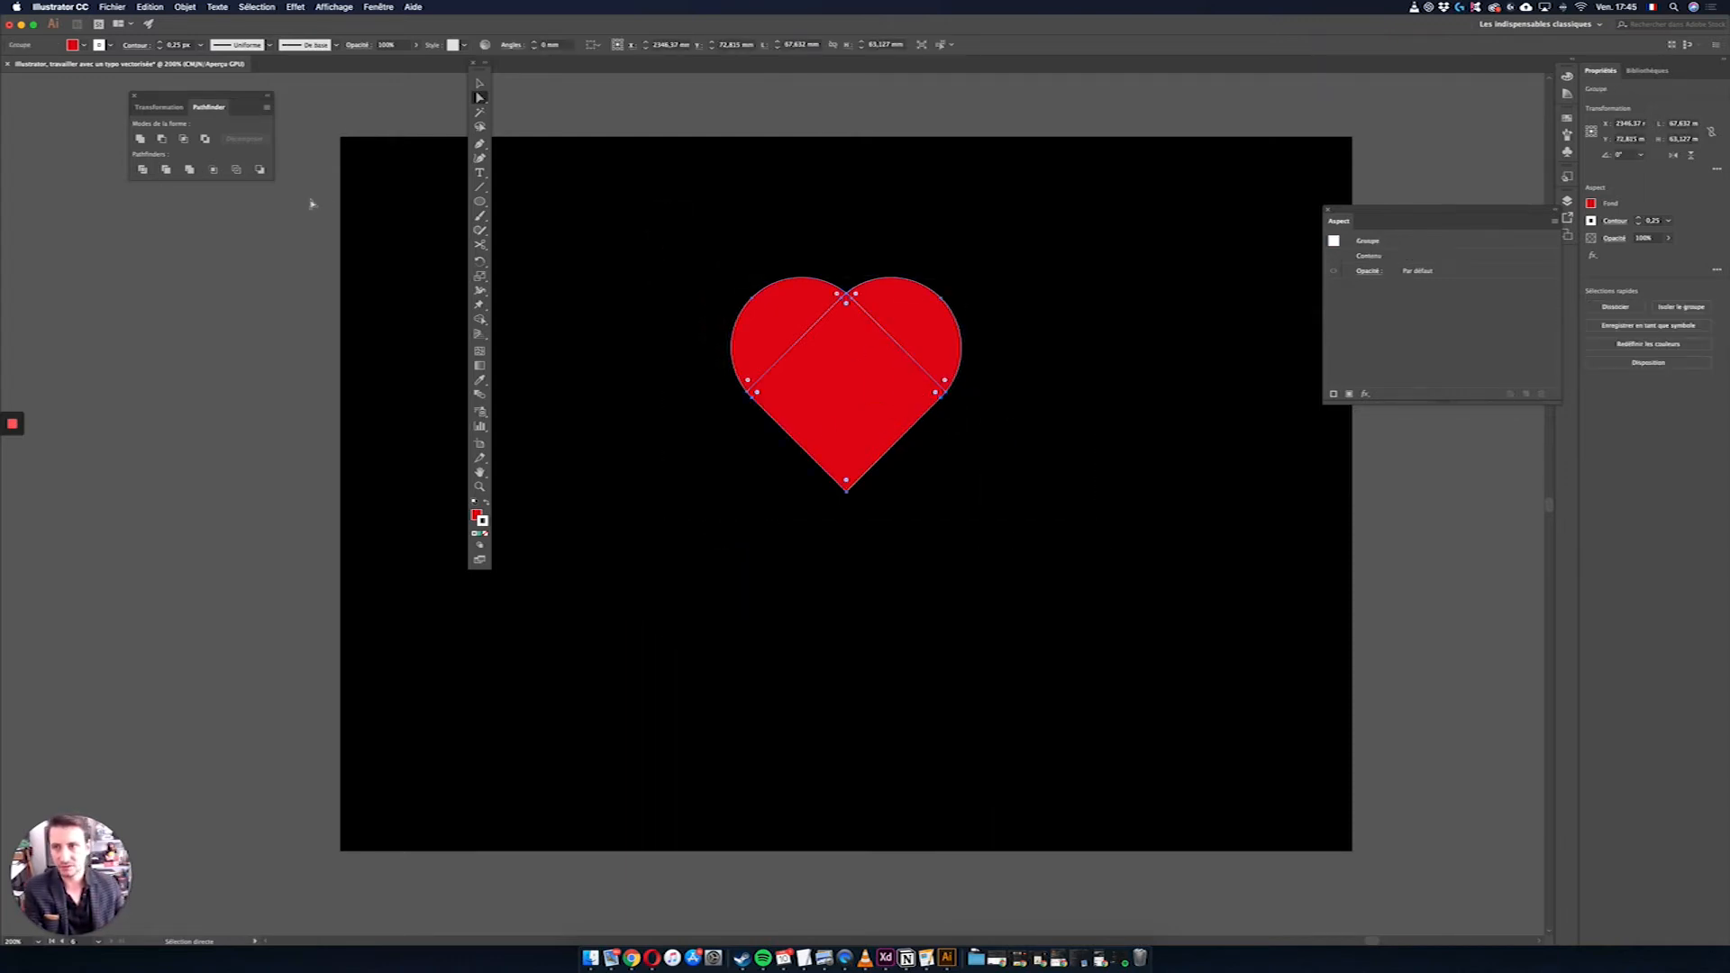
click(140, 139)
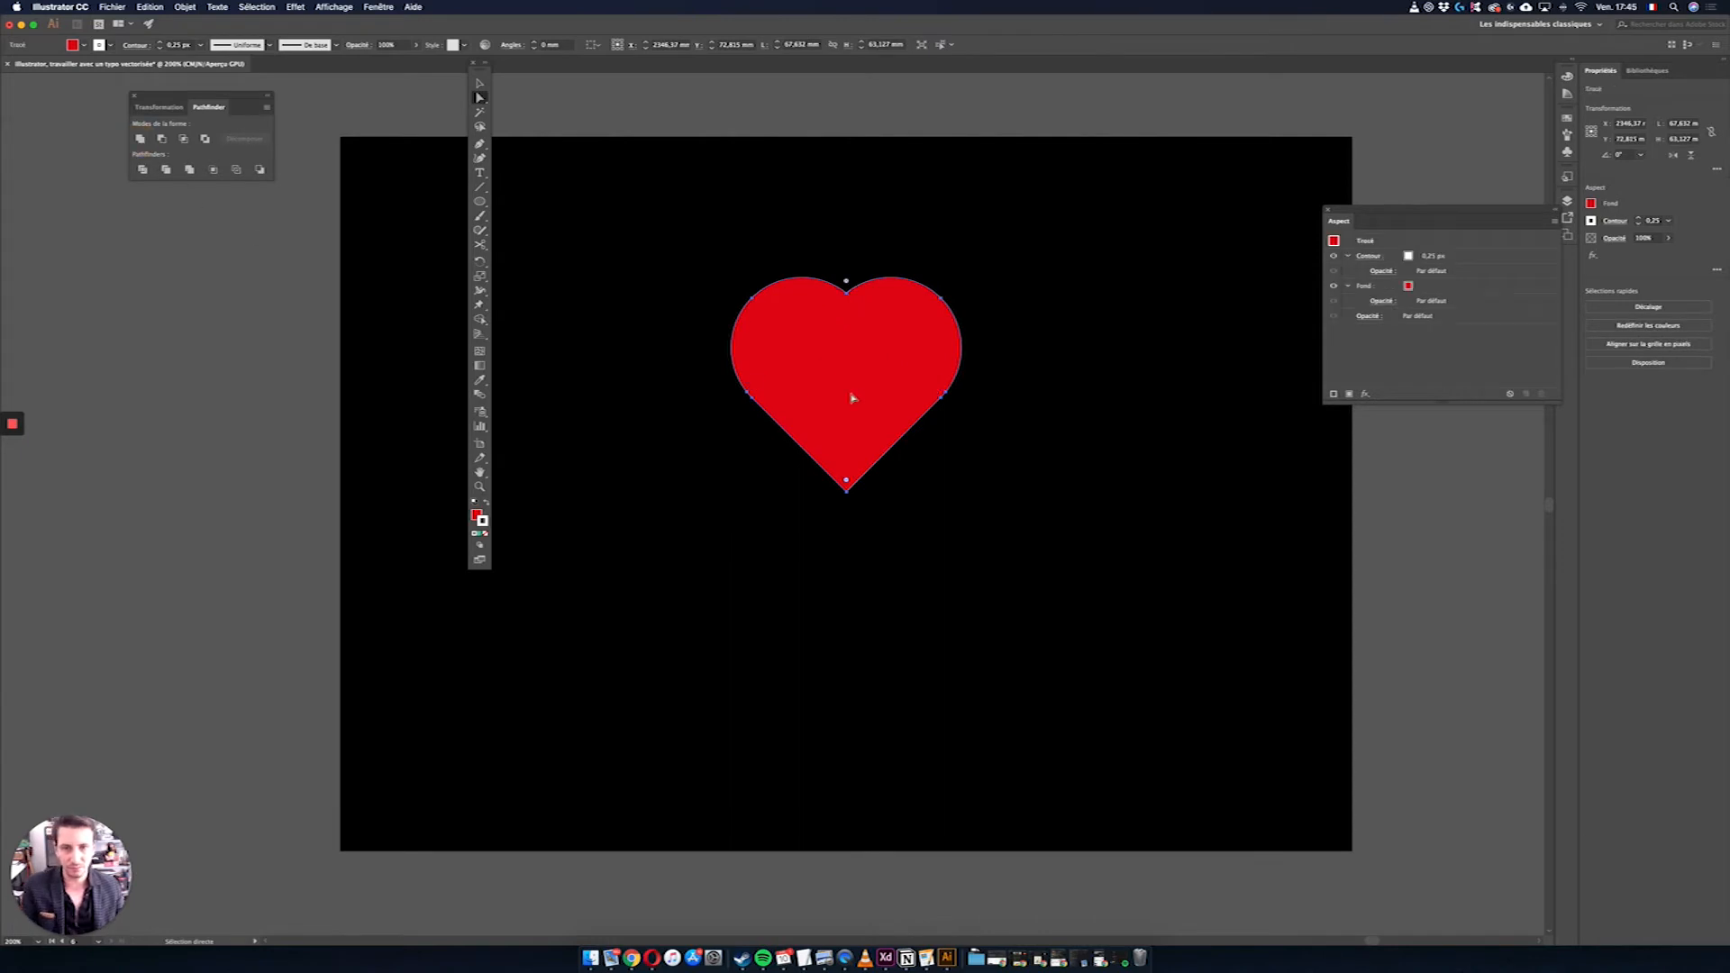
drag(857, 398, 854, 478)
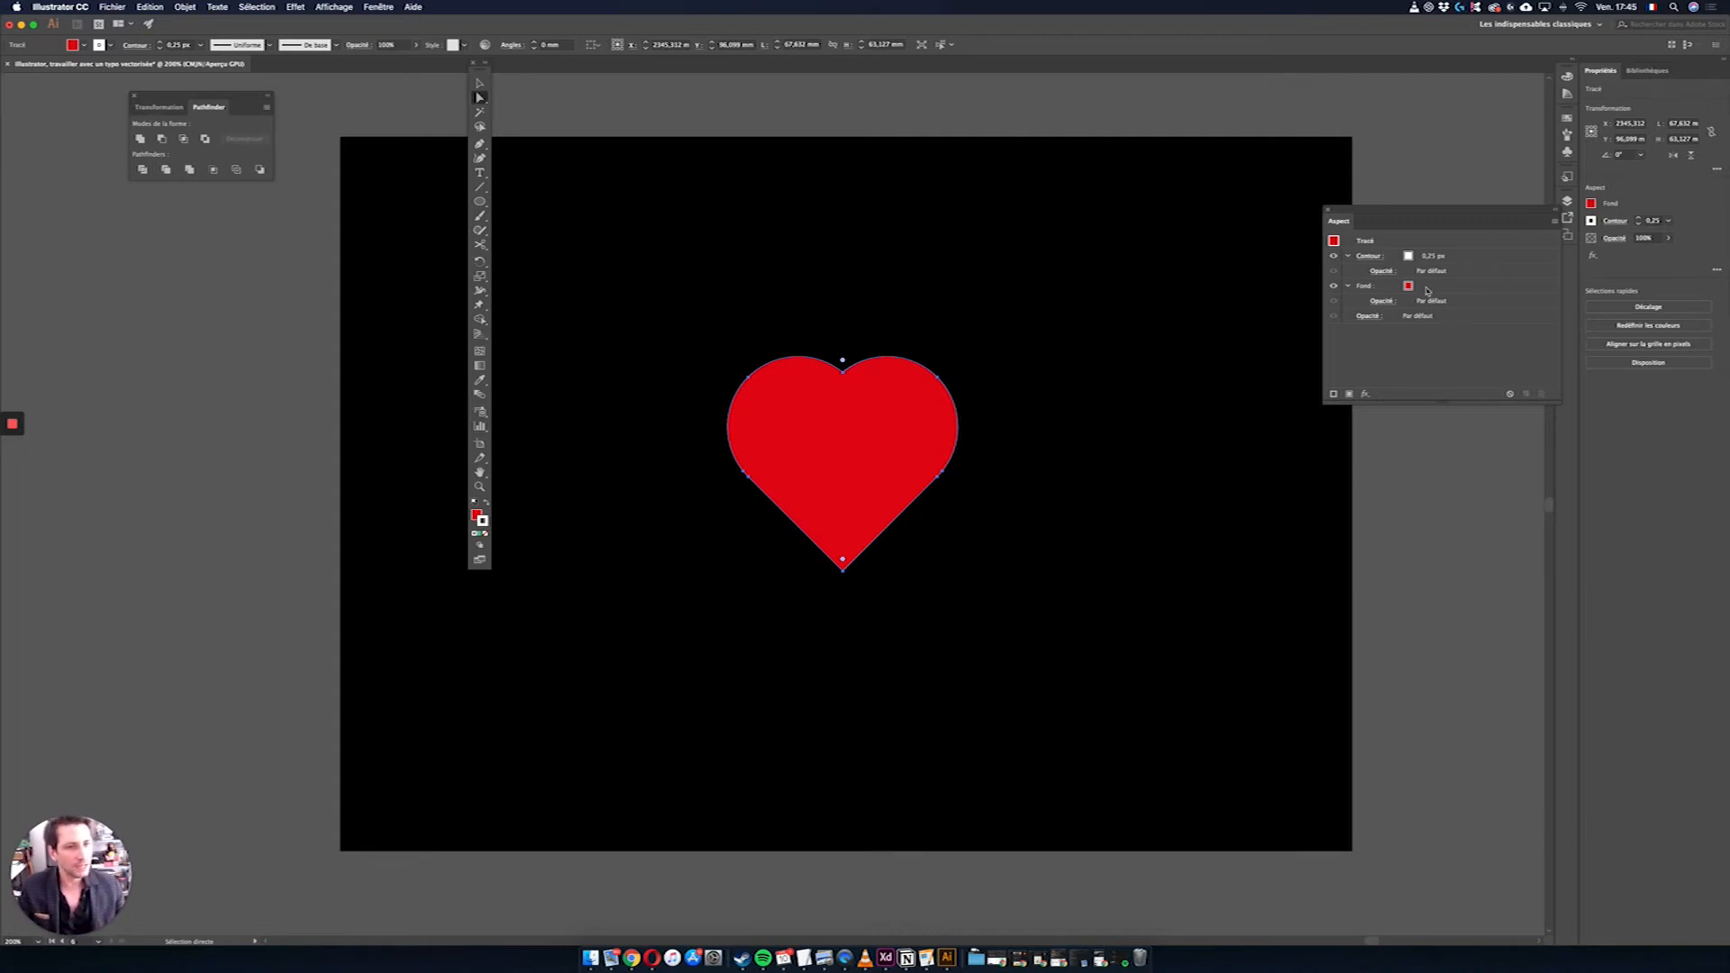
Step: Remove the heart's red fill so that only its thin white outline remains
click(1592, 205)
click(1460, 247)
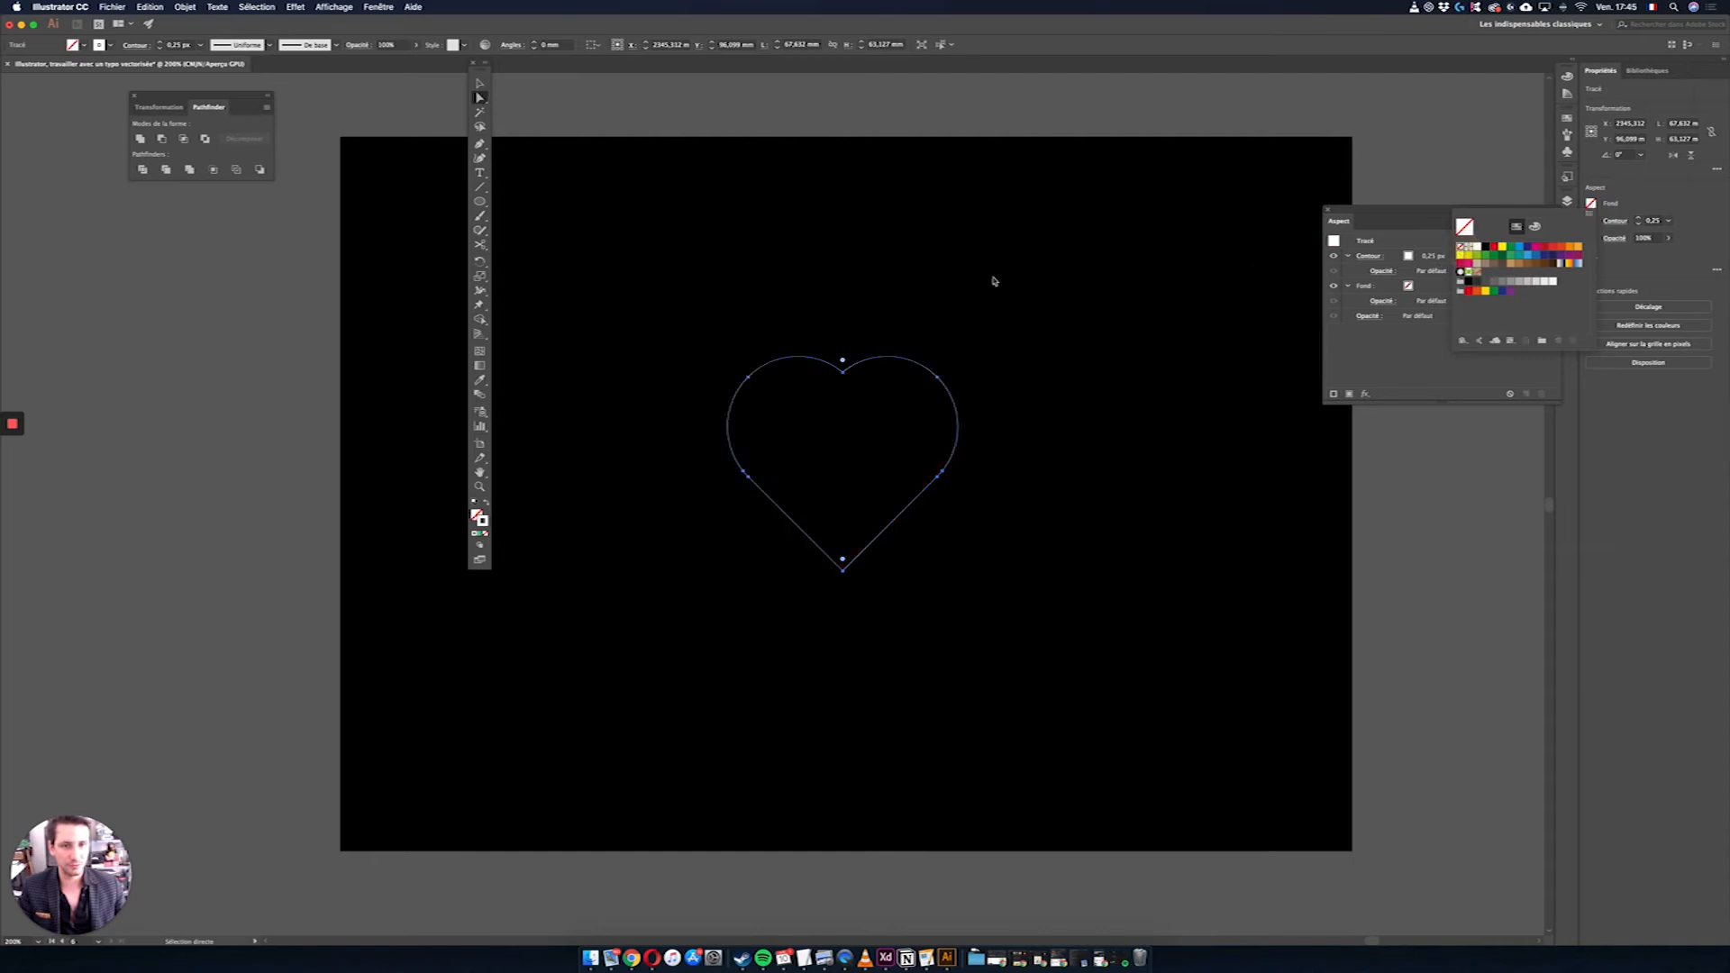
click(1158, 453)
scroll(867, 413, down, 1)
scroll(867, 412, up, 2)
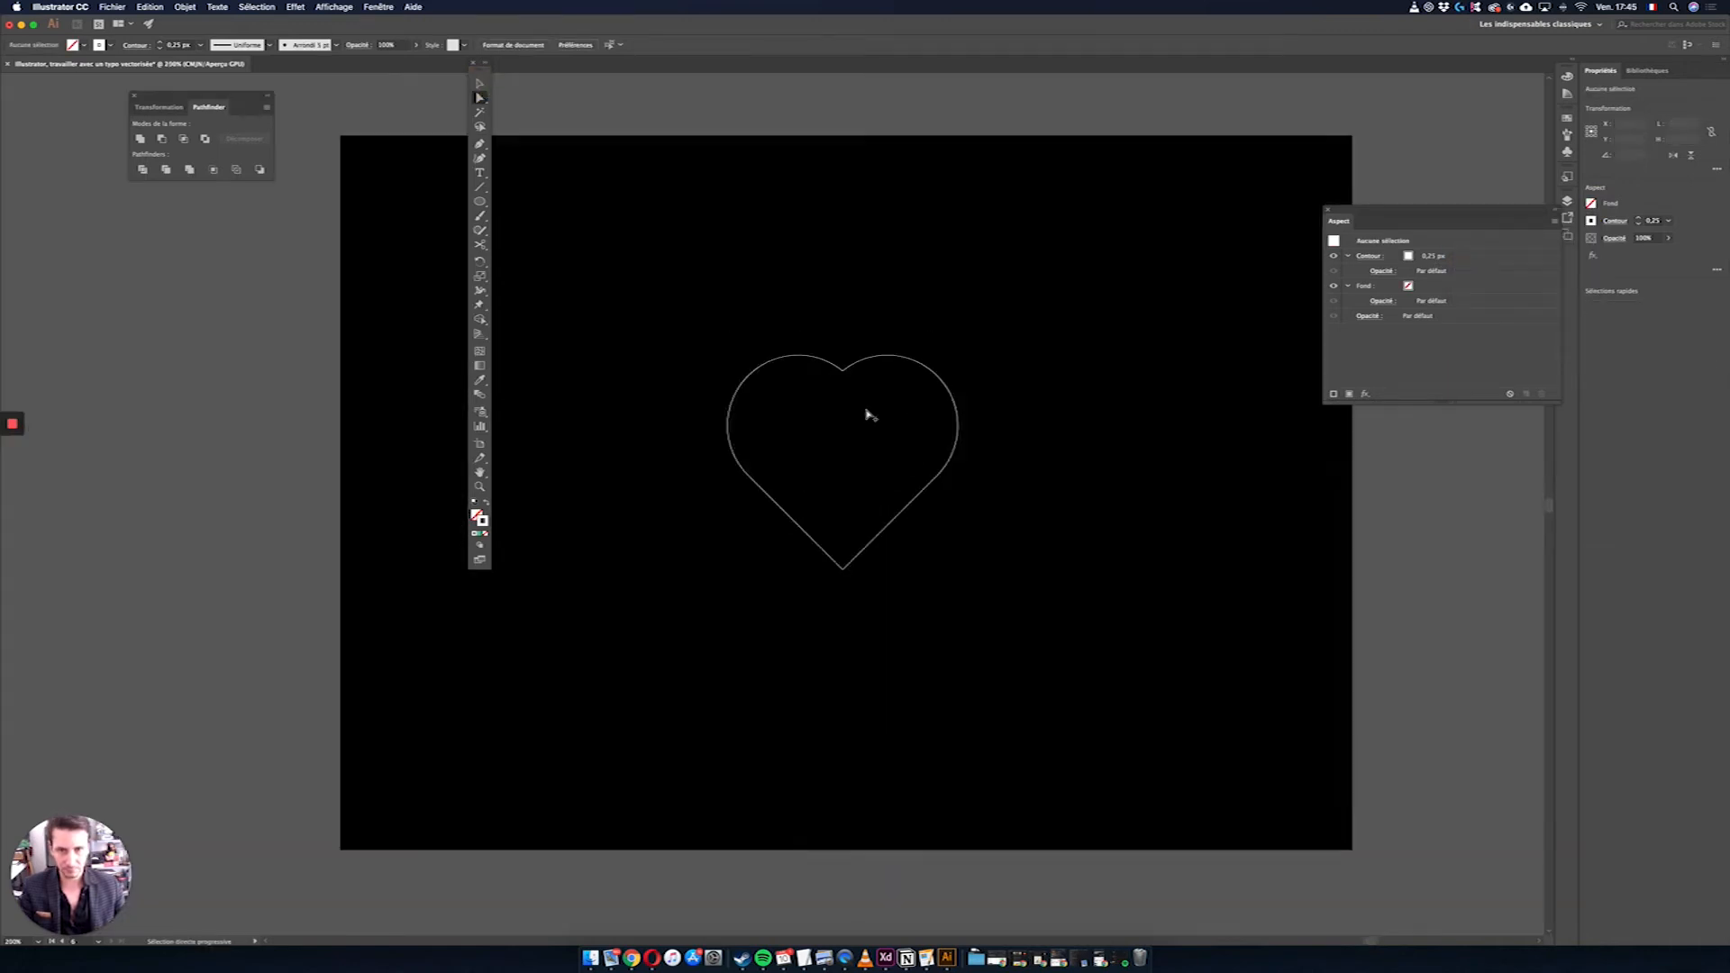
Step: Try a 0.5 px stroke on the heart outline, and set it back to 0.25 px
click(896, 328)
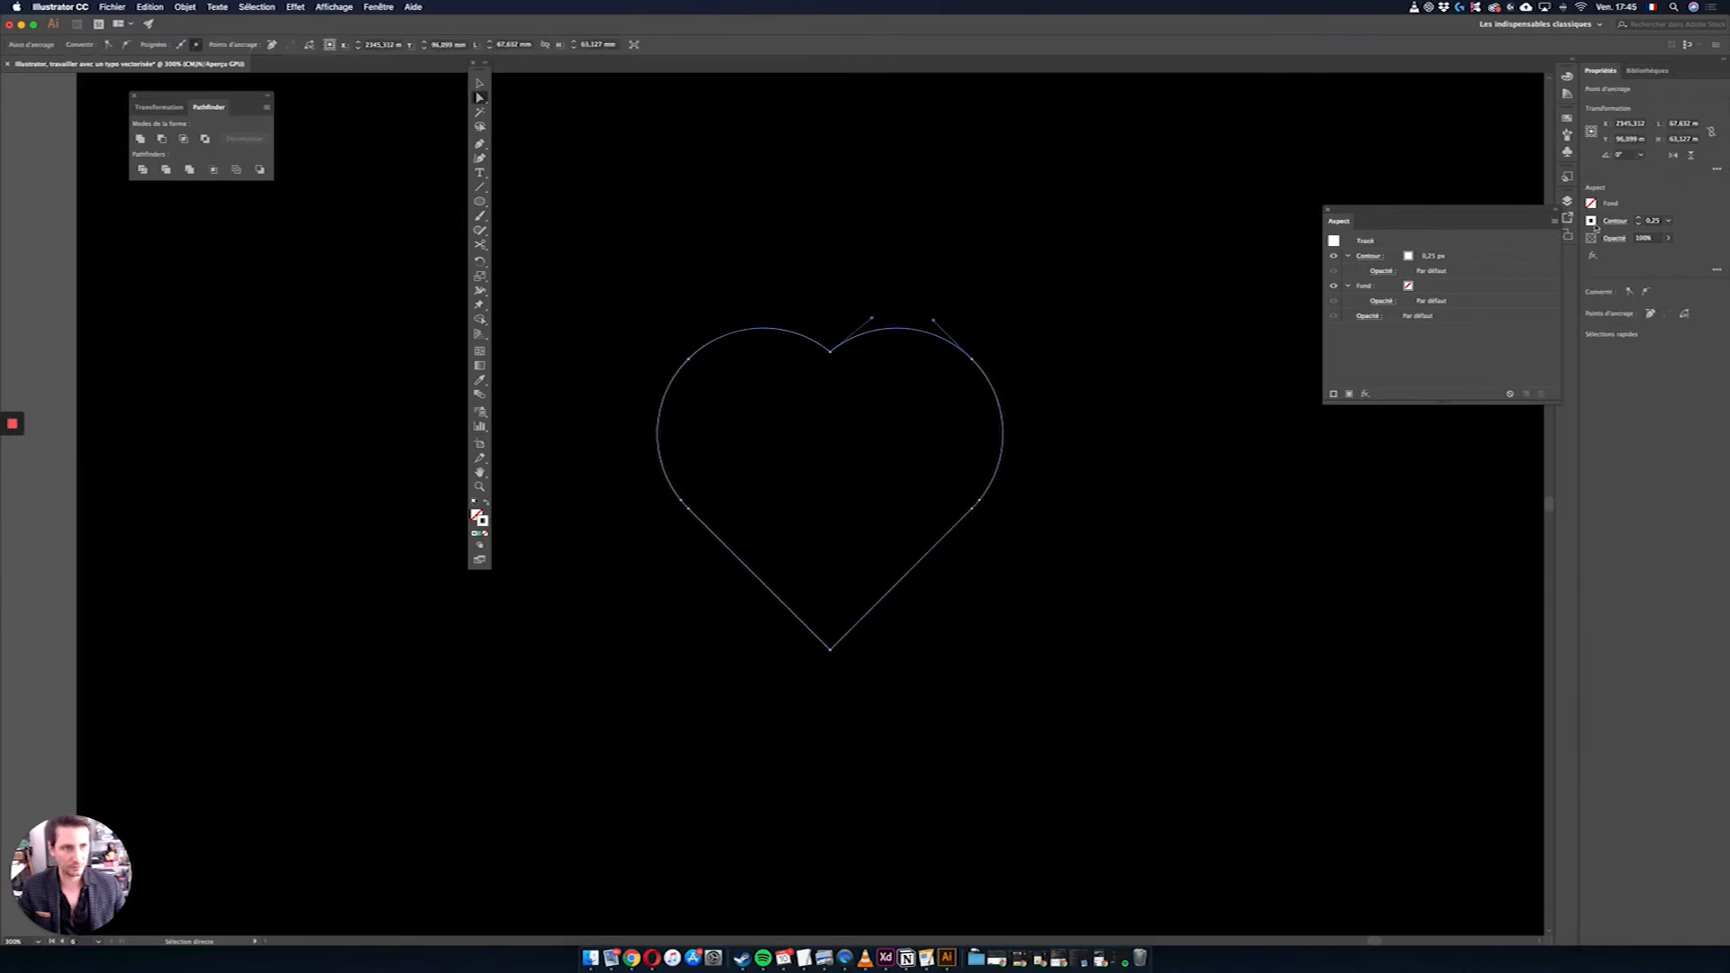
click(1639, 217)
click(1210, 365)
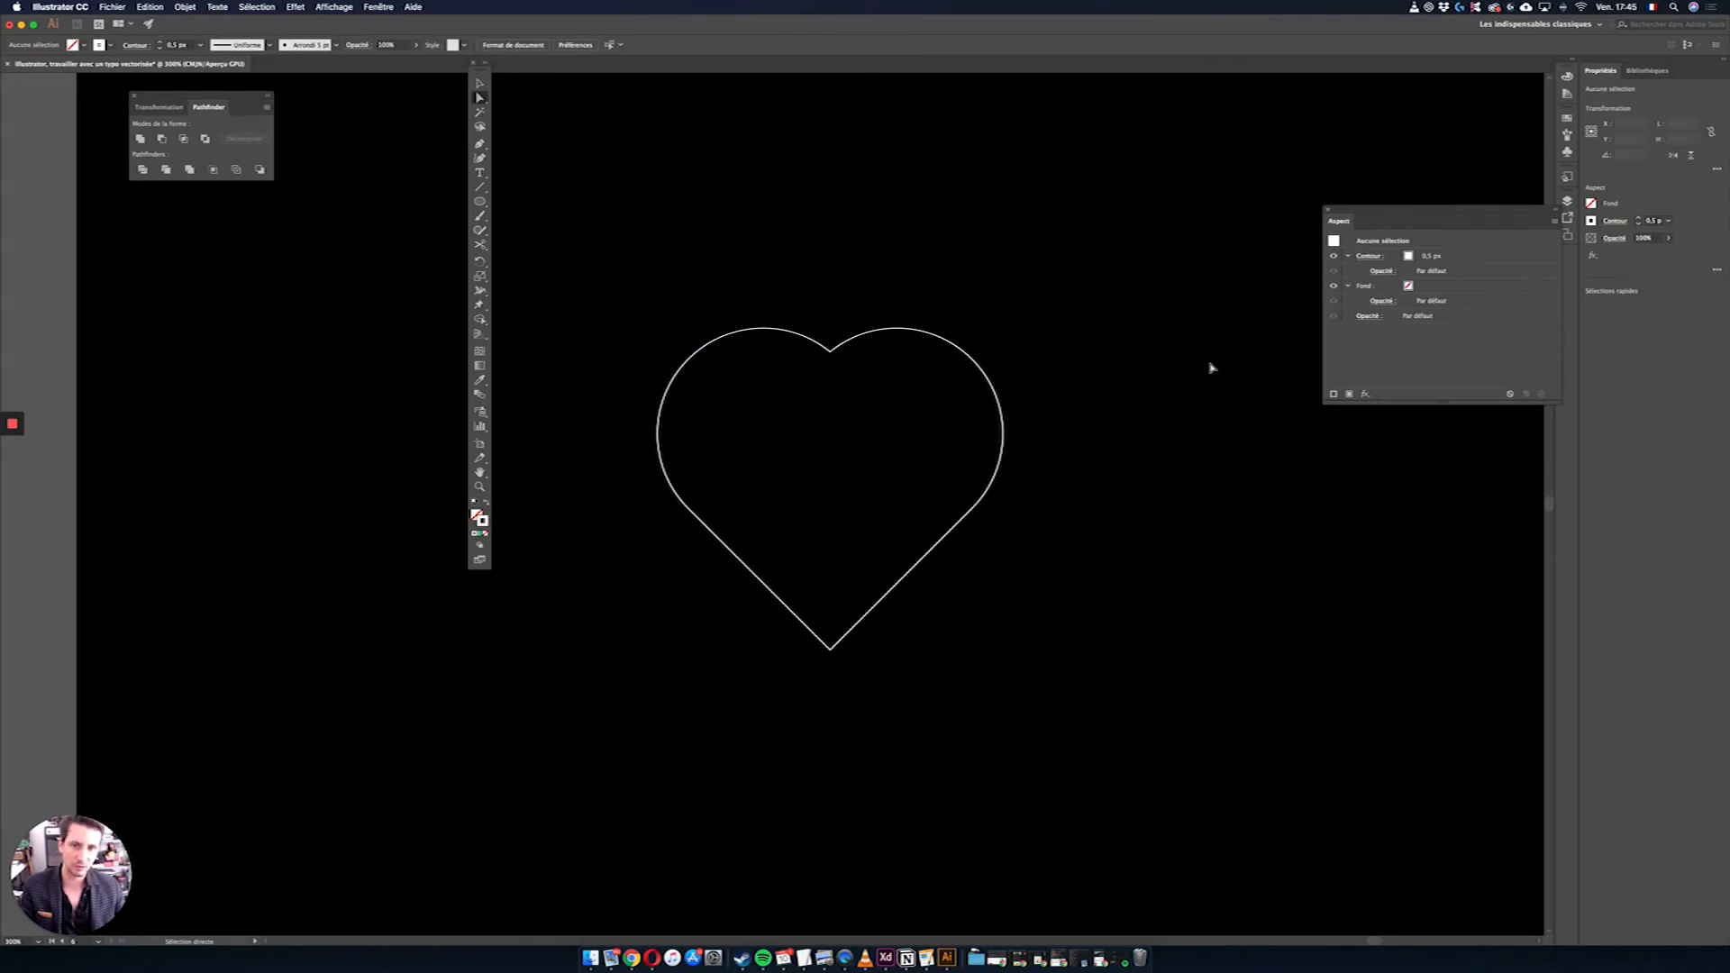
drag(1090, 537, 921, 431)
click(1638, 223)
click(874, 272)
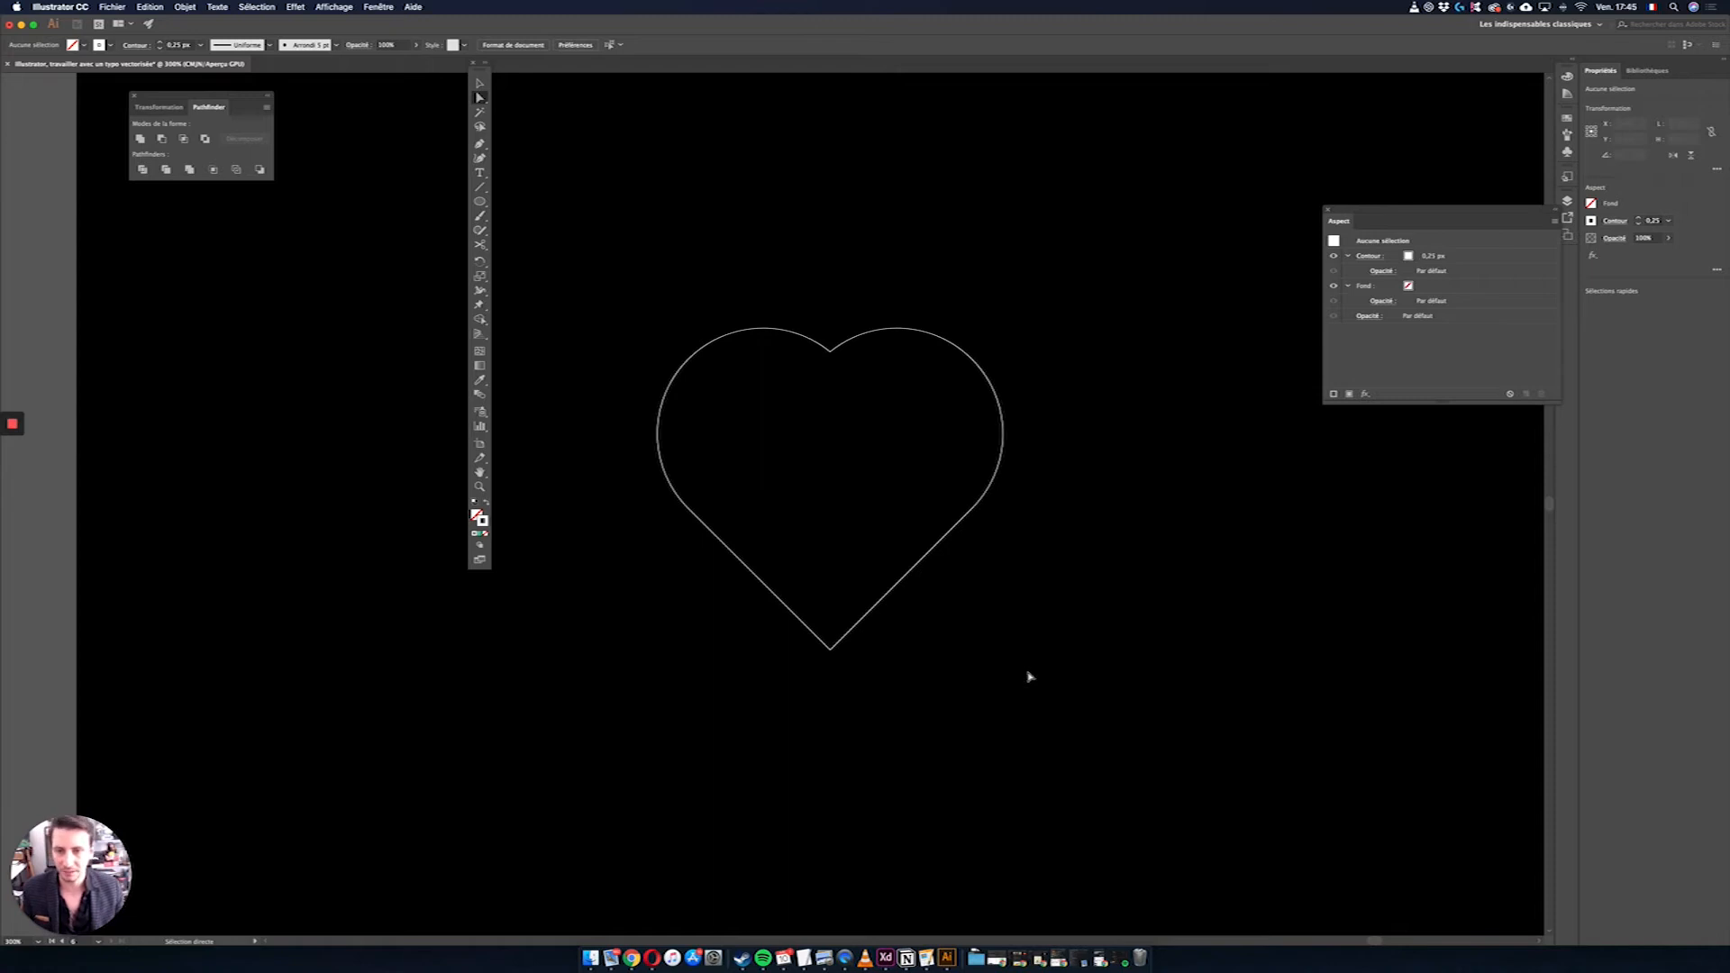
Step: Draw a wavy curve with the Pen tool from the heart's top notch around its right side to the bottom tip
click(479, 144)
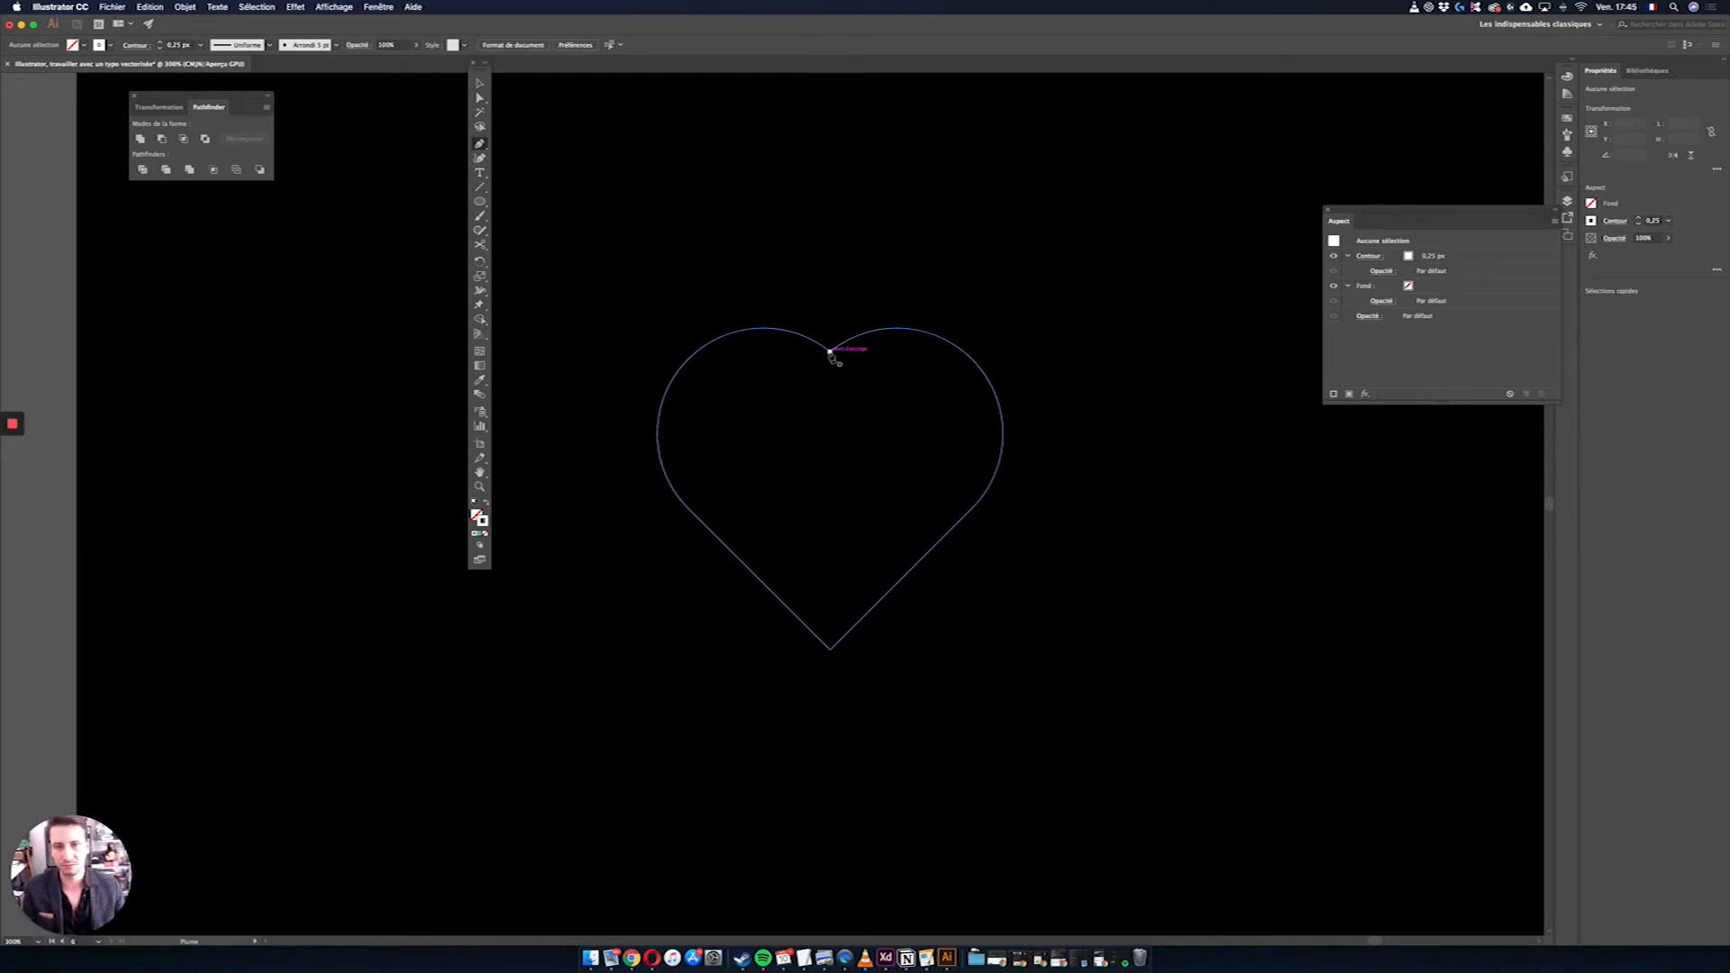
click(830, 352)
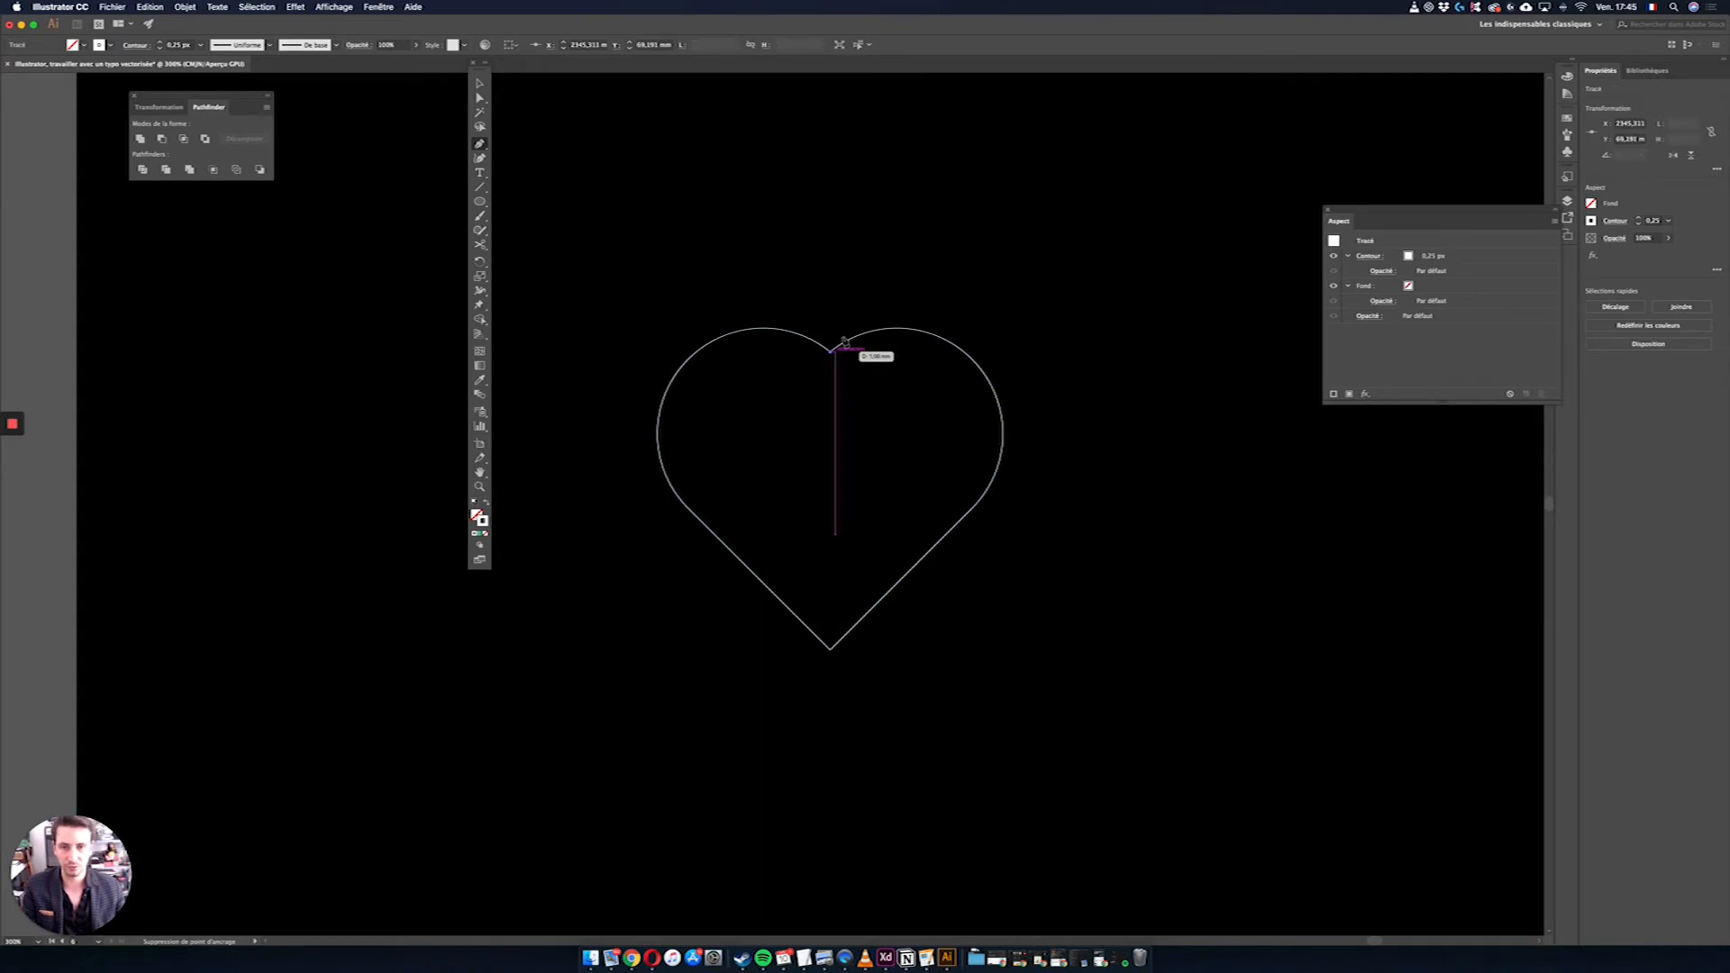
click(859, 241)
key(super+z)
drag(874, 229, 930, 217)
click(1102, 286)
click(1093, 361)
drag(1117, 446, 1074, 545)
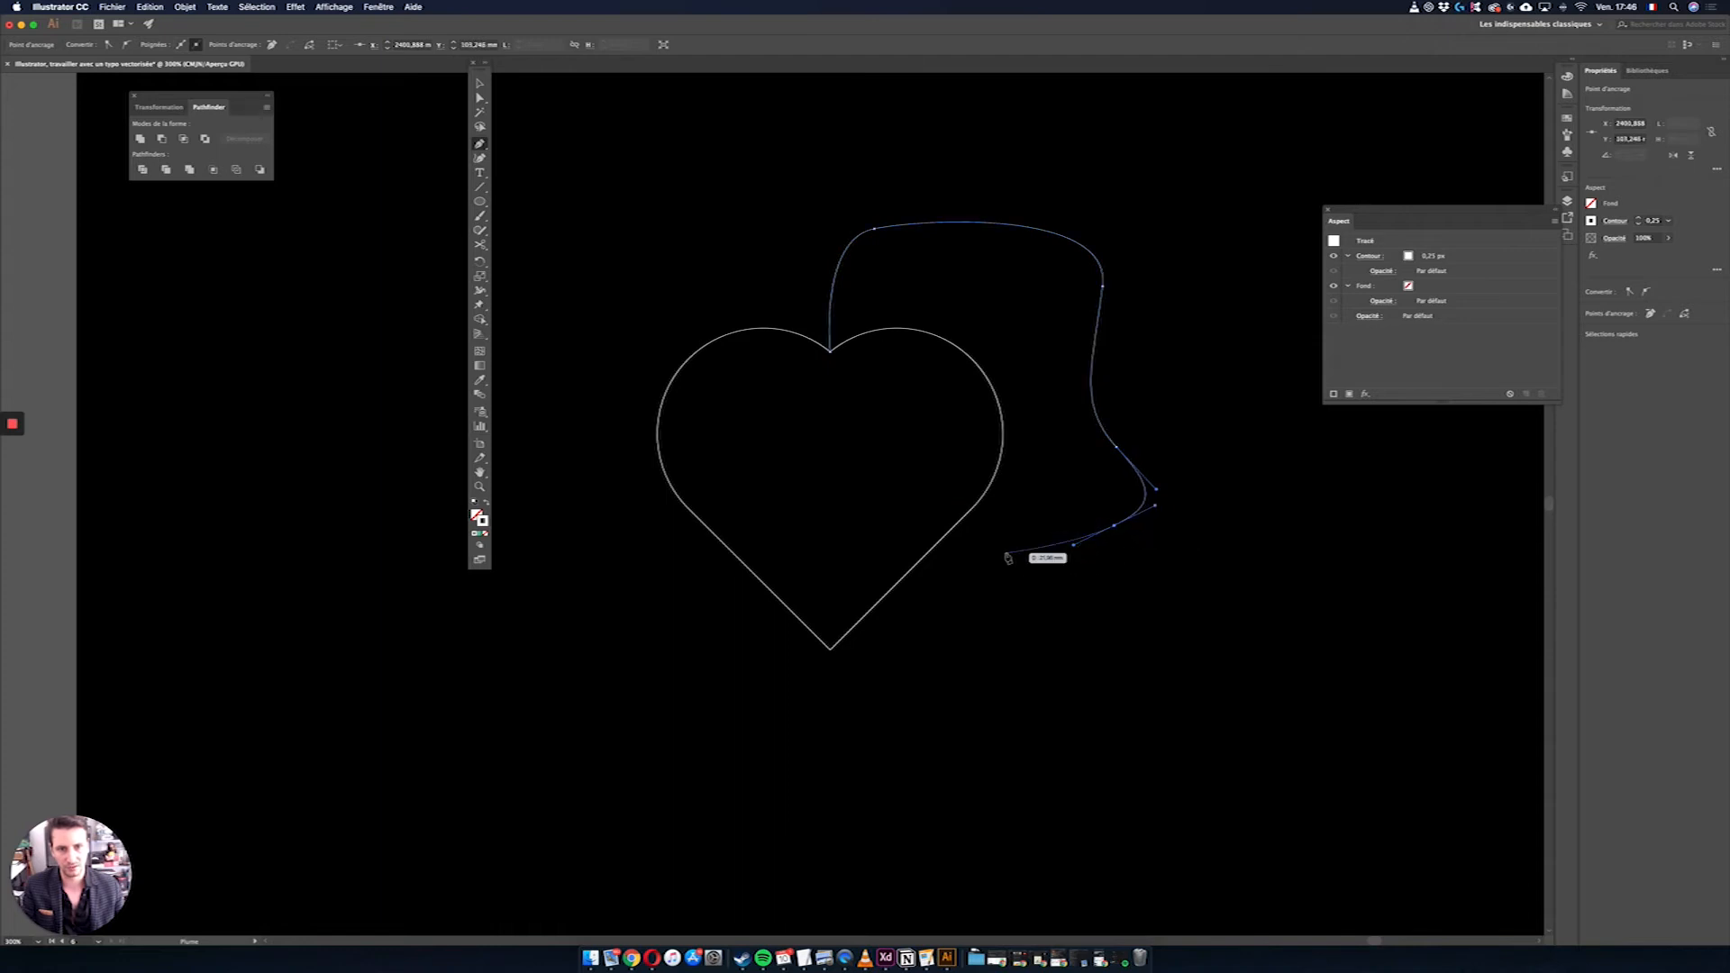
drag(992, 628, 832, 666)
click(830, 650)
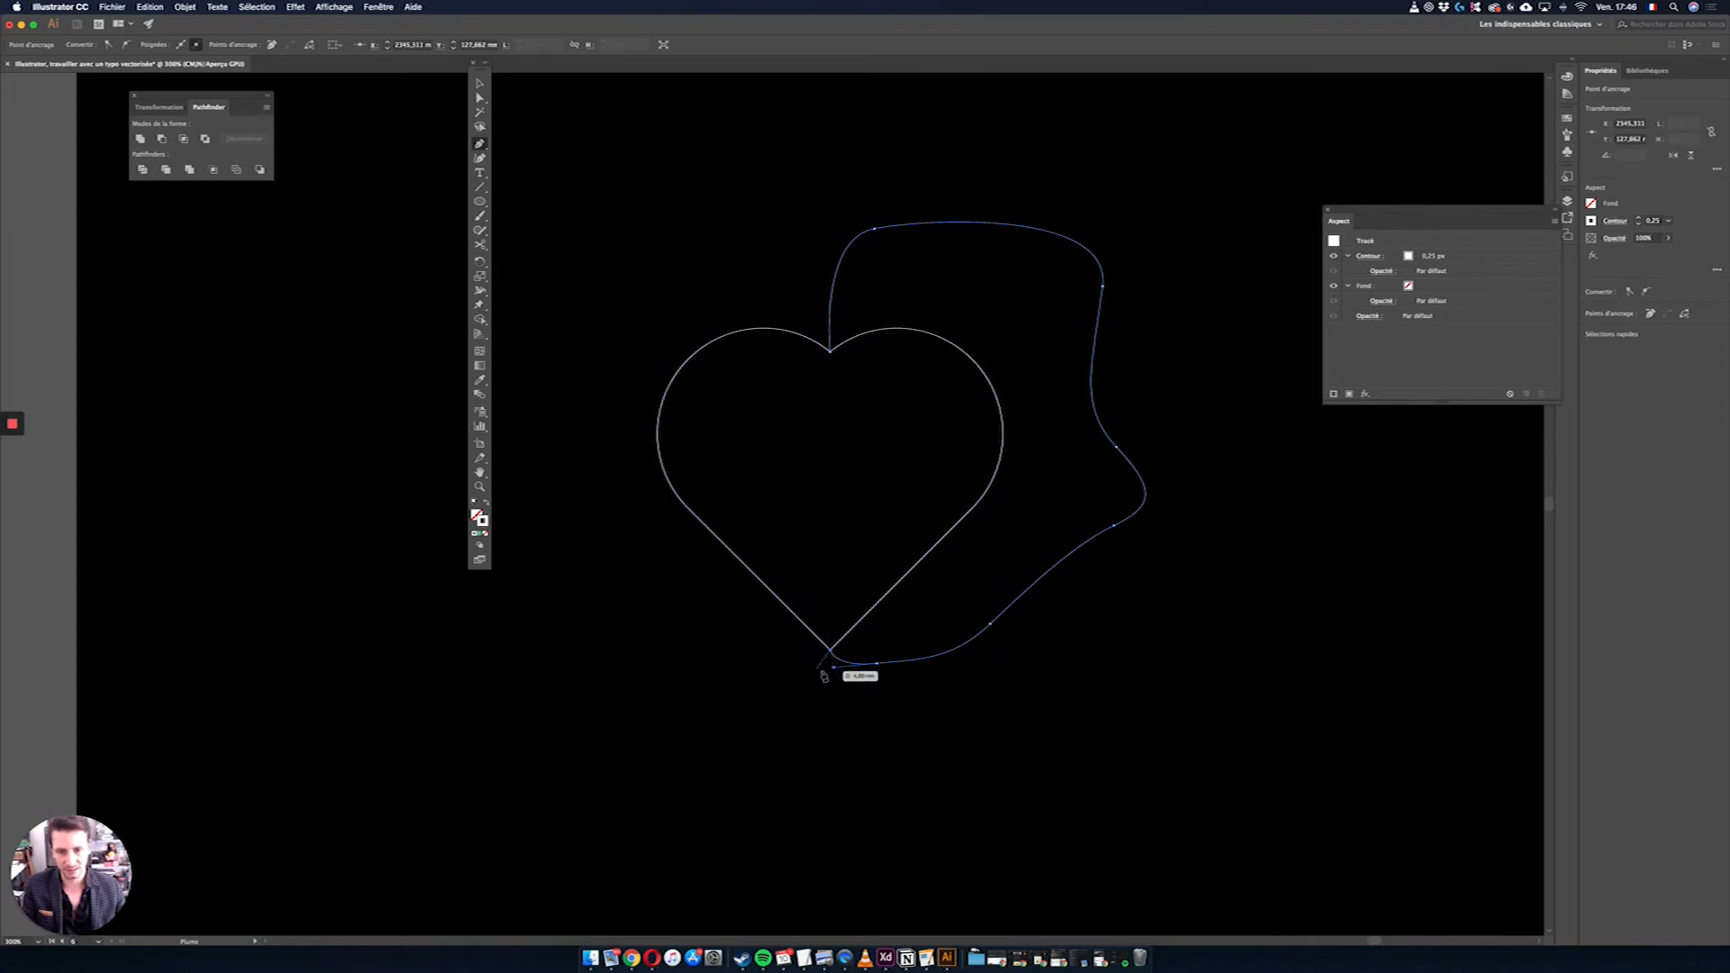
drag(784, 685, 702, 674)
drag(580, 541, 568, 520)
drag(566, 397, 618, 301)
key(super+z)
key(super+z)
key(super+z)
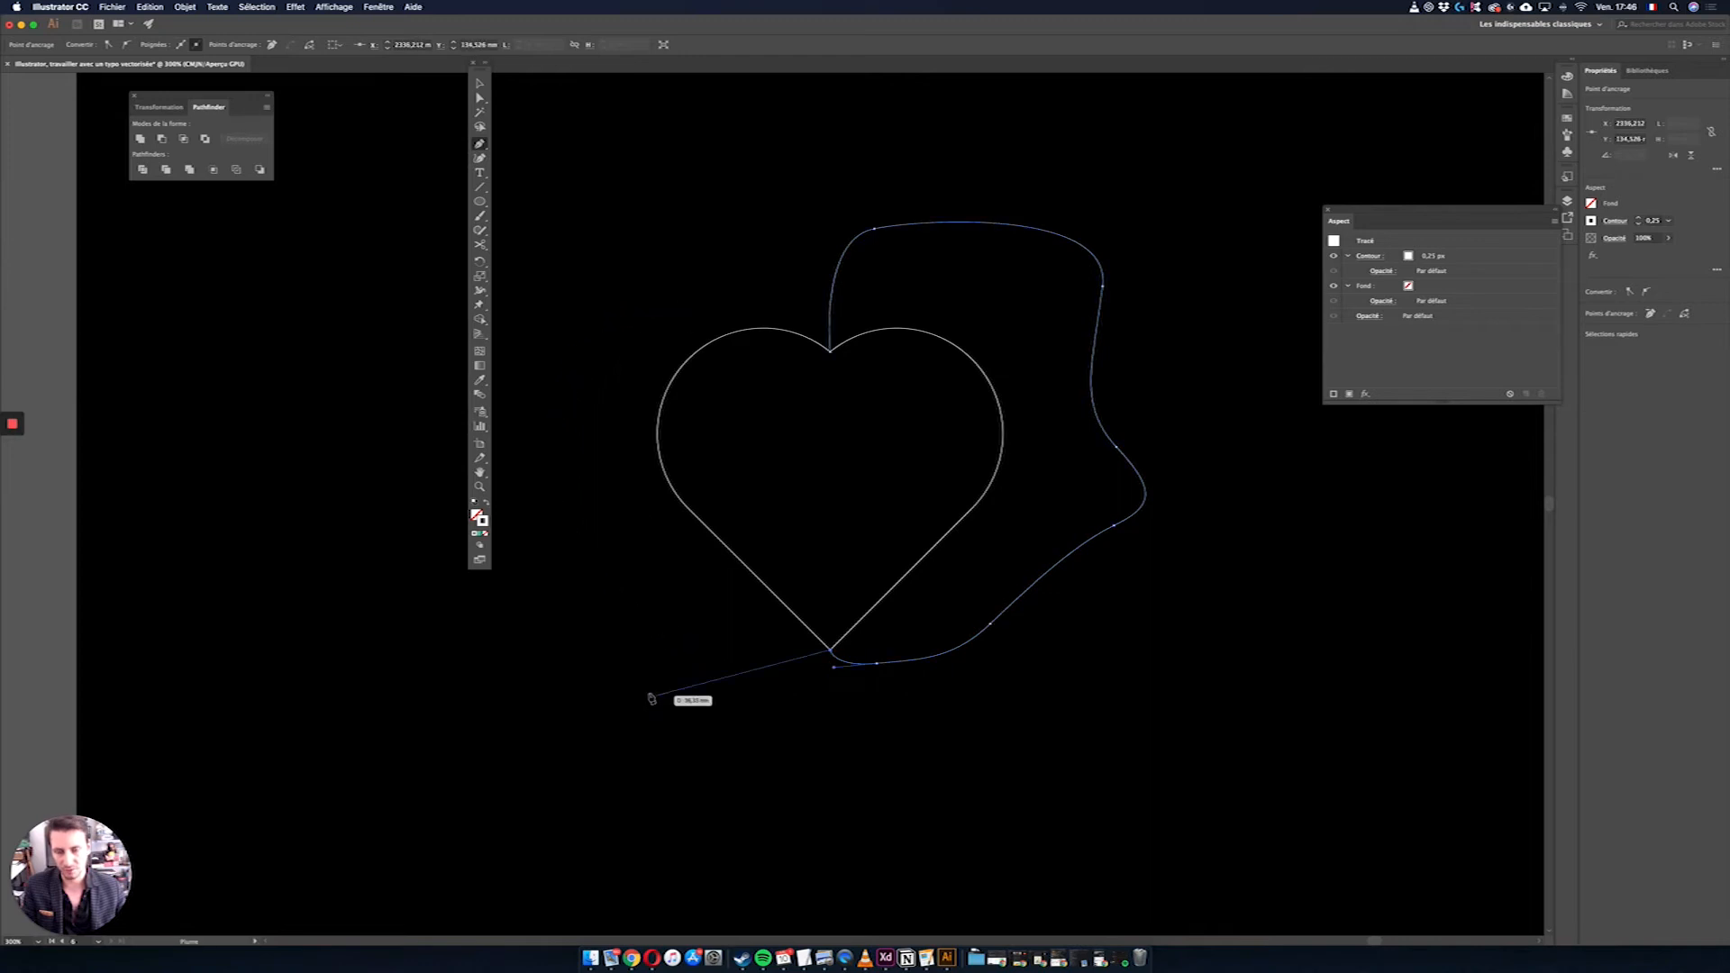
Step: Continue the wavy pen path from the bottom tip around the heart's left side and close it at the top notch
drag(629, 655, 568, 605)
drag(558, 538, 508, 496)
drag(553, 310, 597, 268)
drag(756, 256, 765, 217)
click(830, 351)
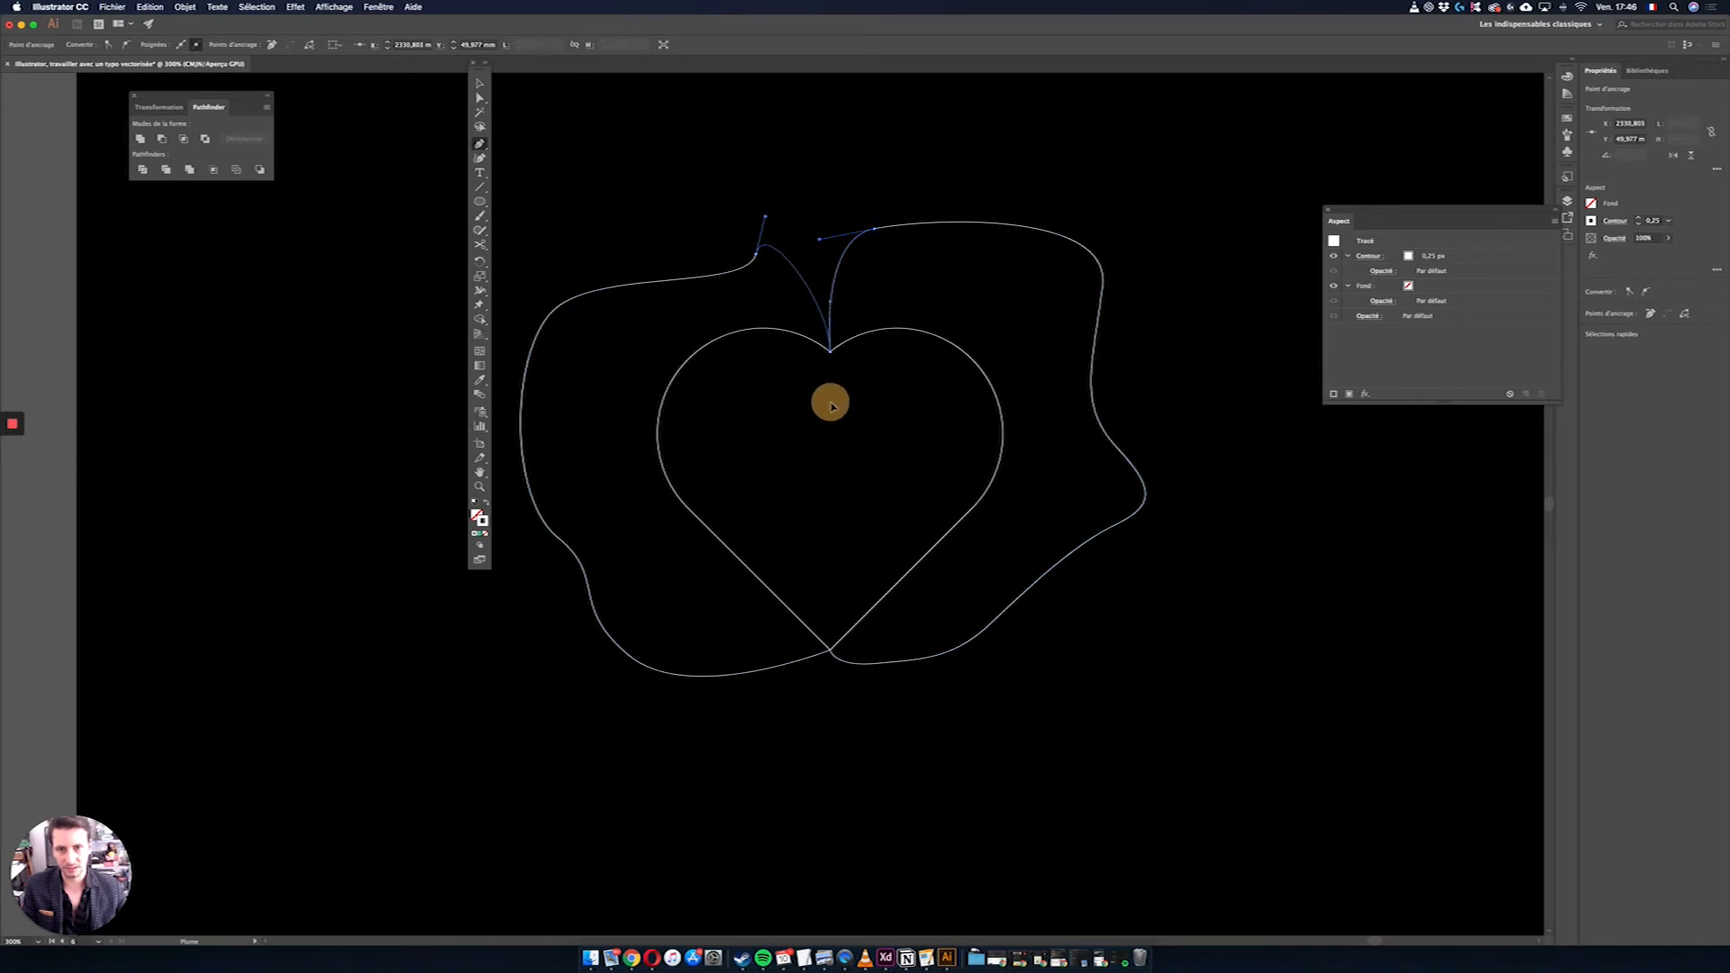
click(480, 83)
click(1289, 458)
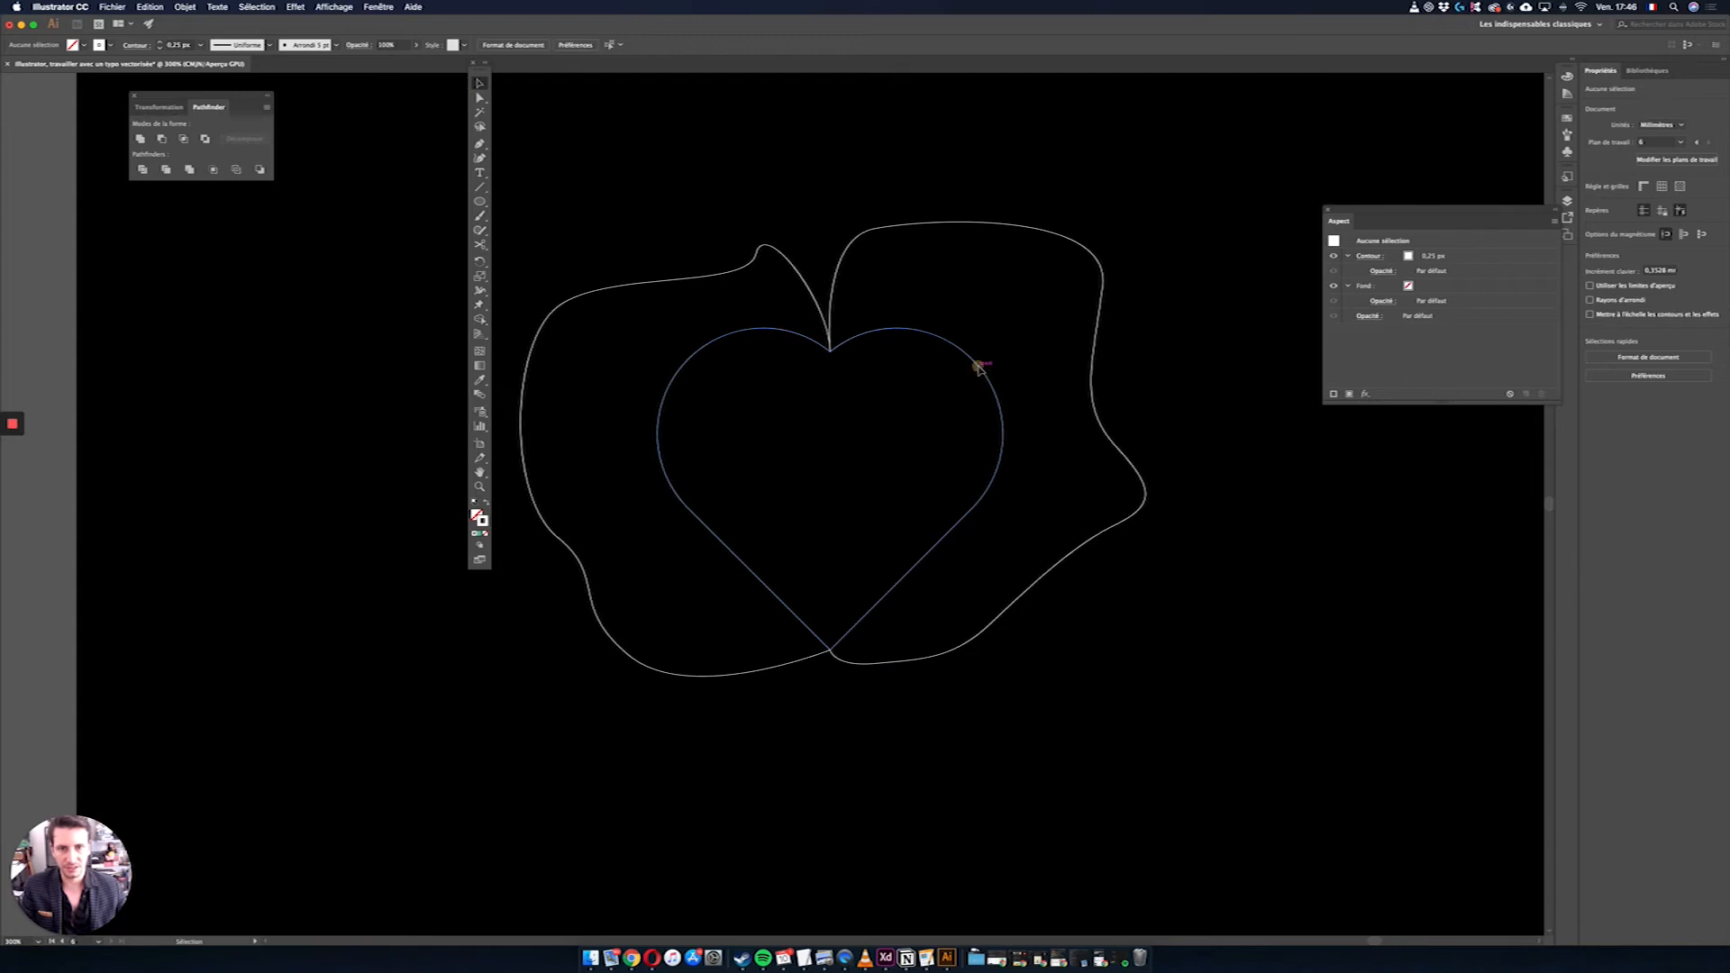
click(982, 367)
shift+click(1094, 258)
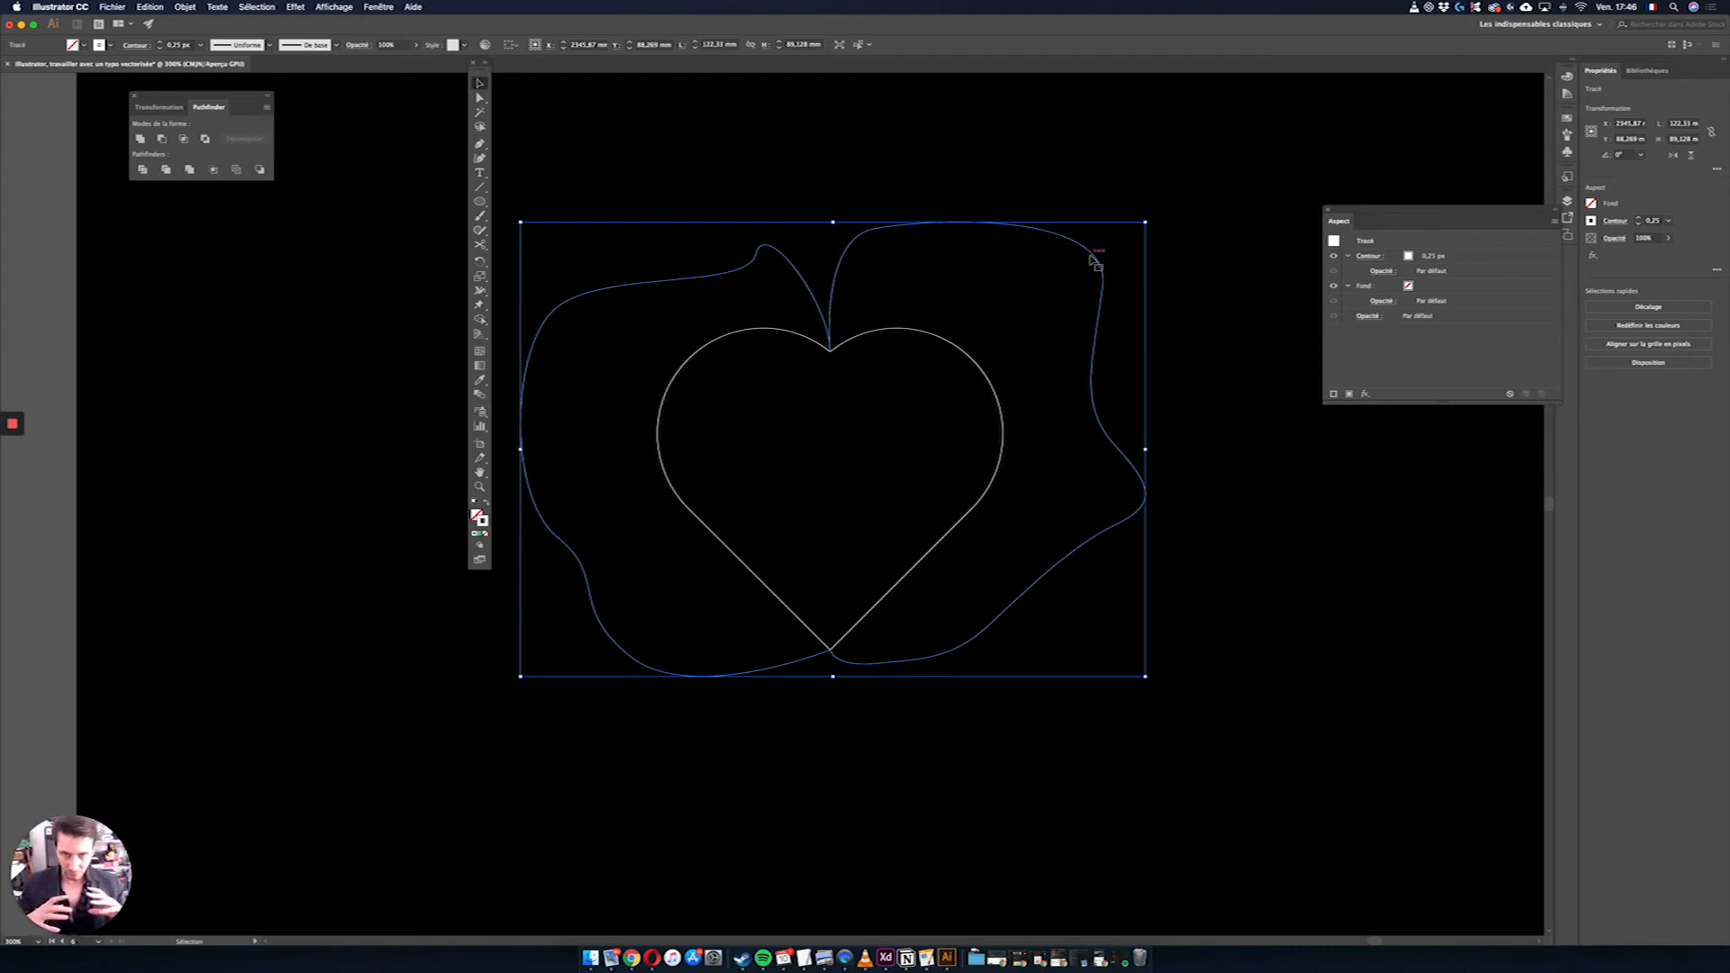
click(1281, 343)
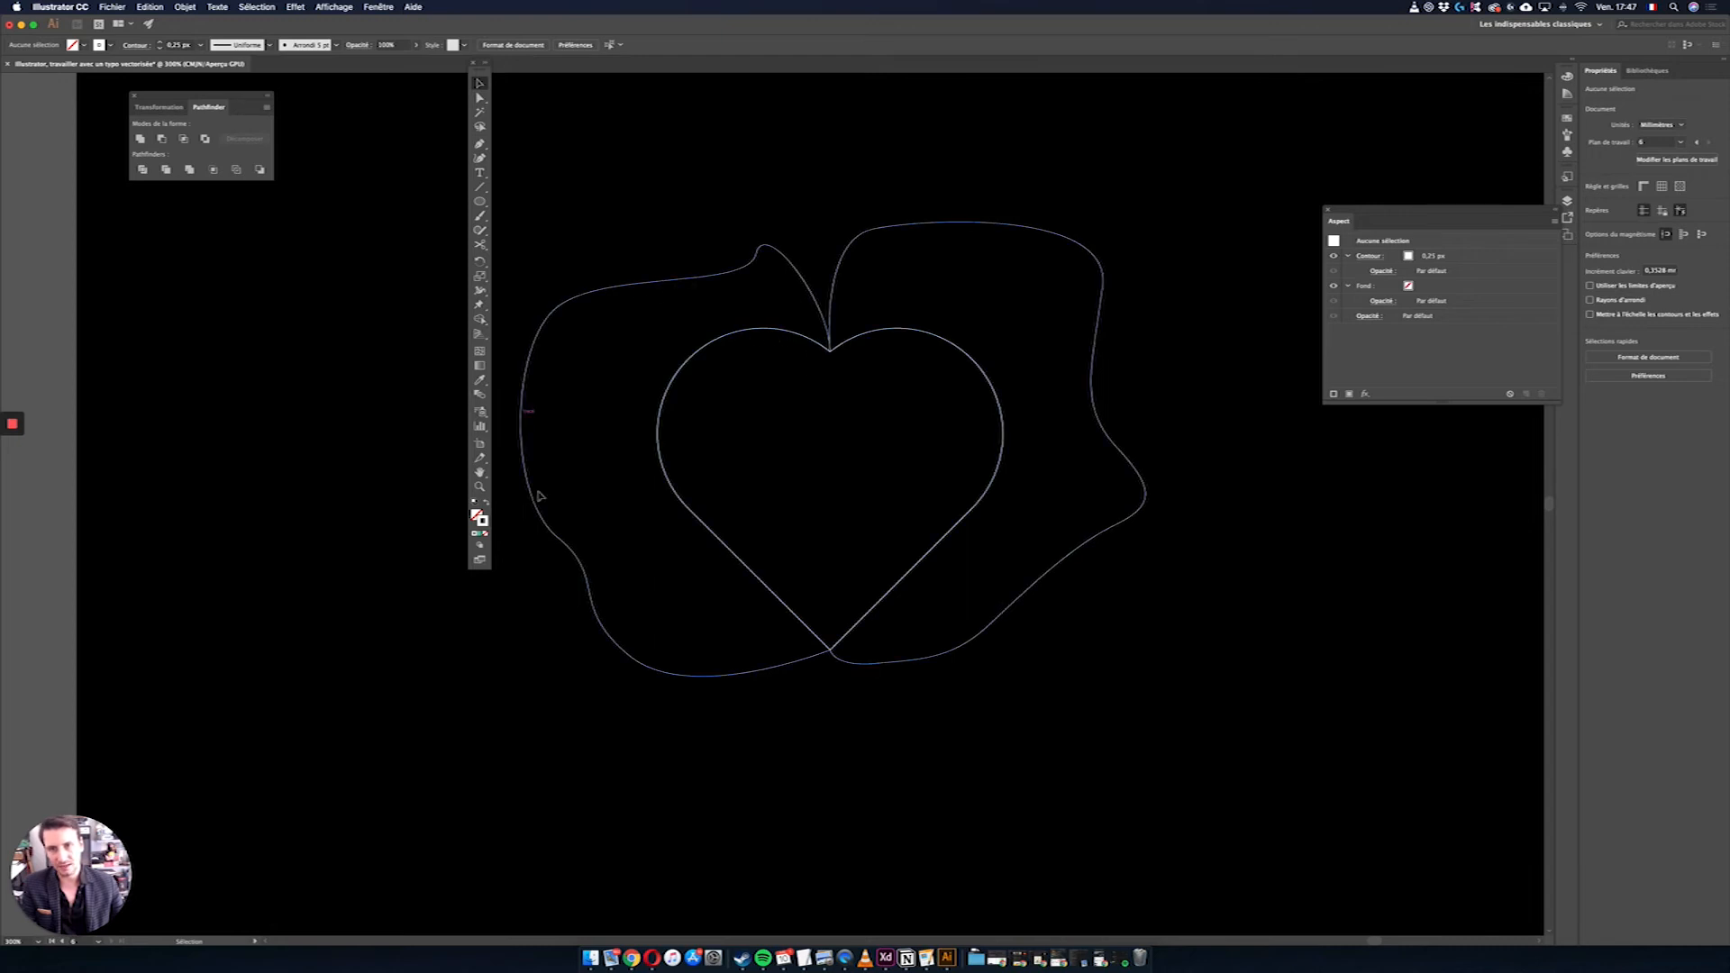
click(843, 343)
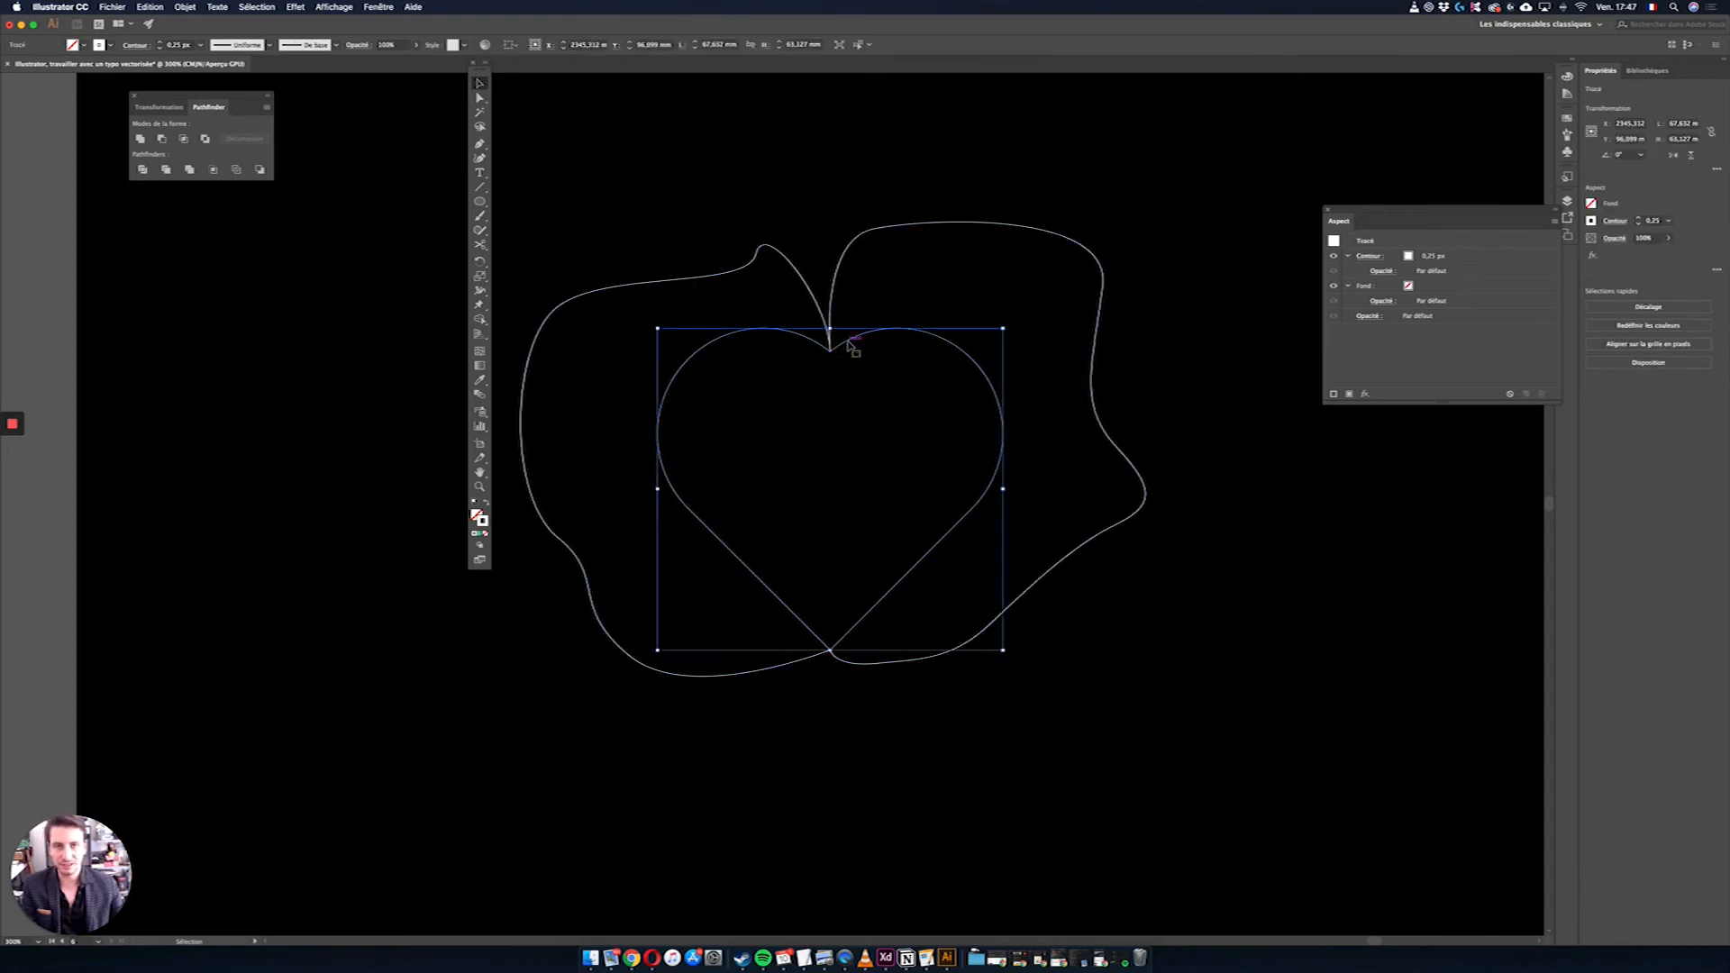
click(1066, 449)
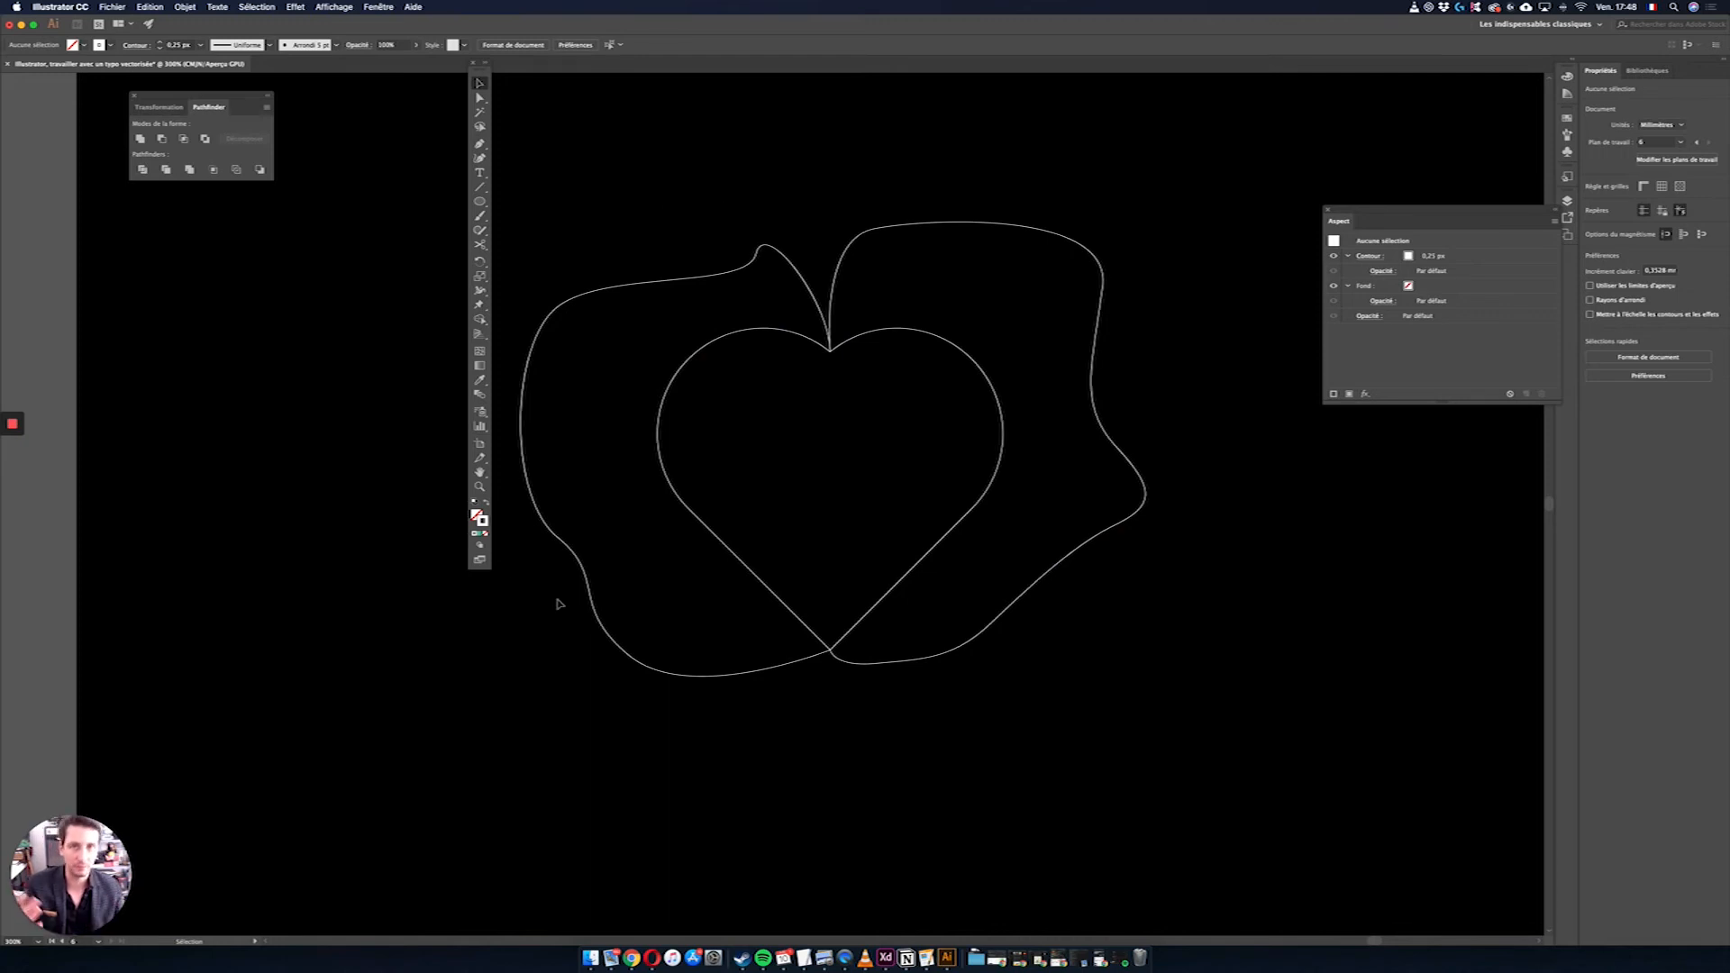
click(904, 331)
click(1190, 674)
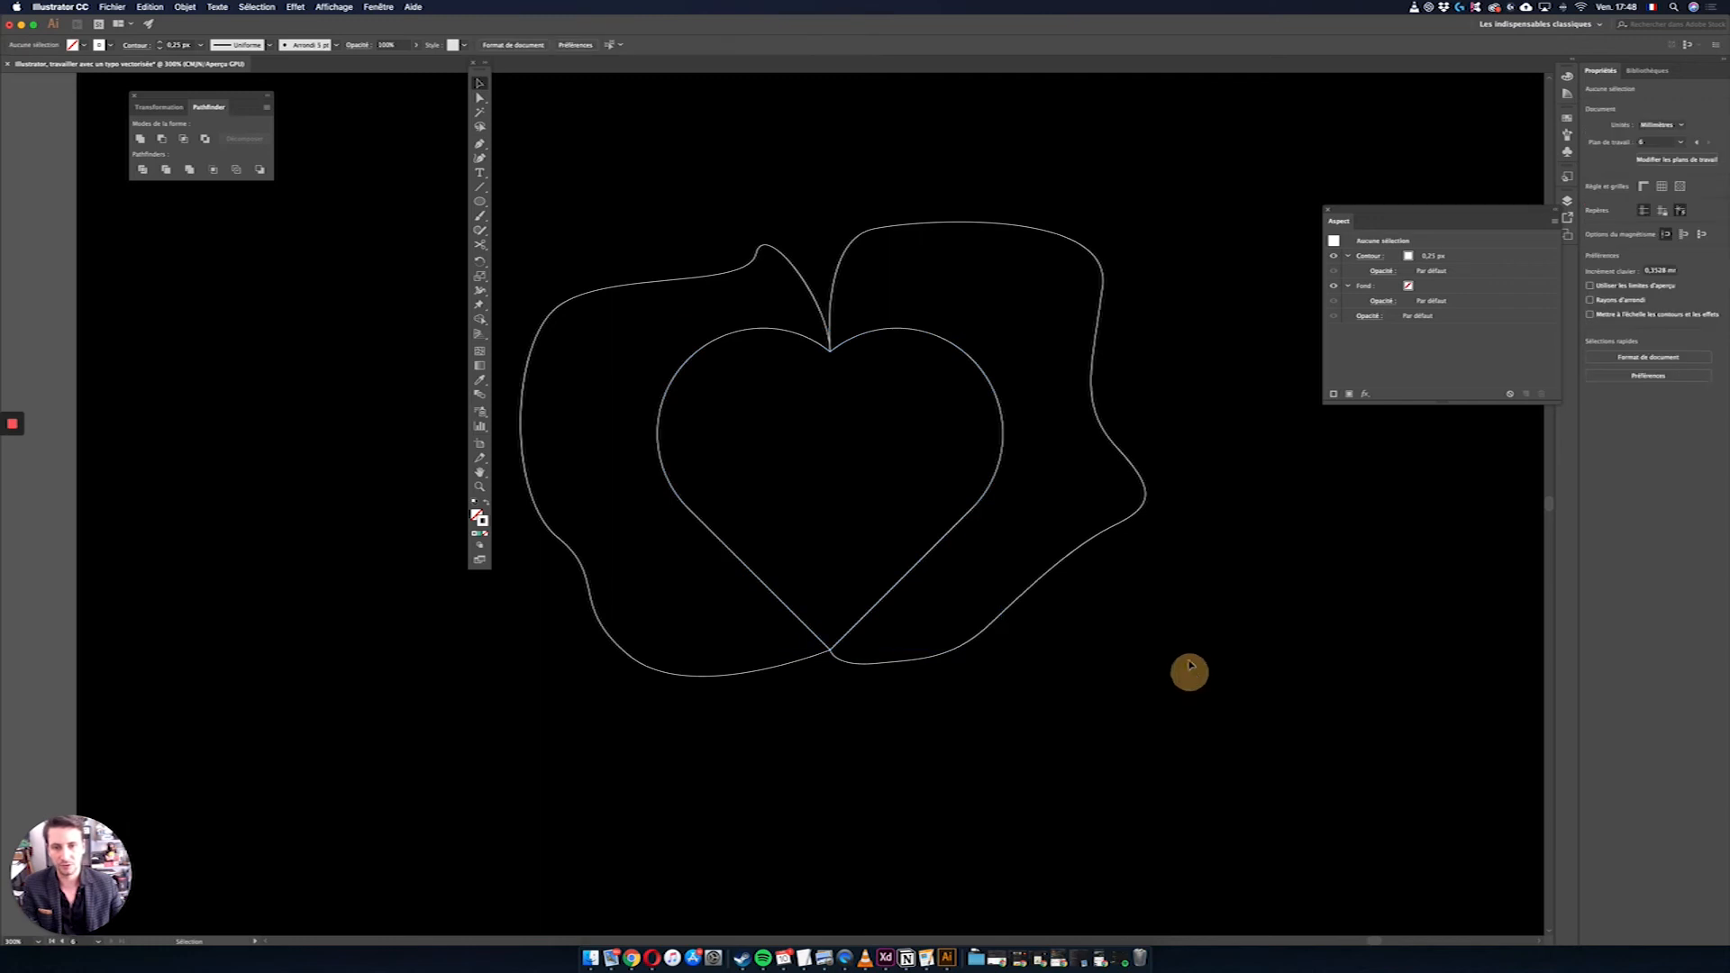
click(852, 337)
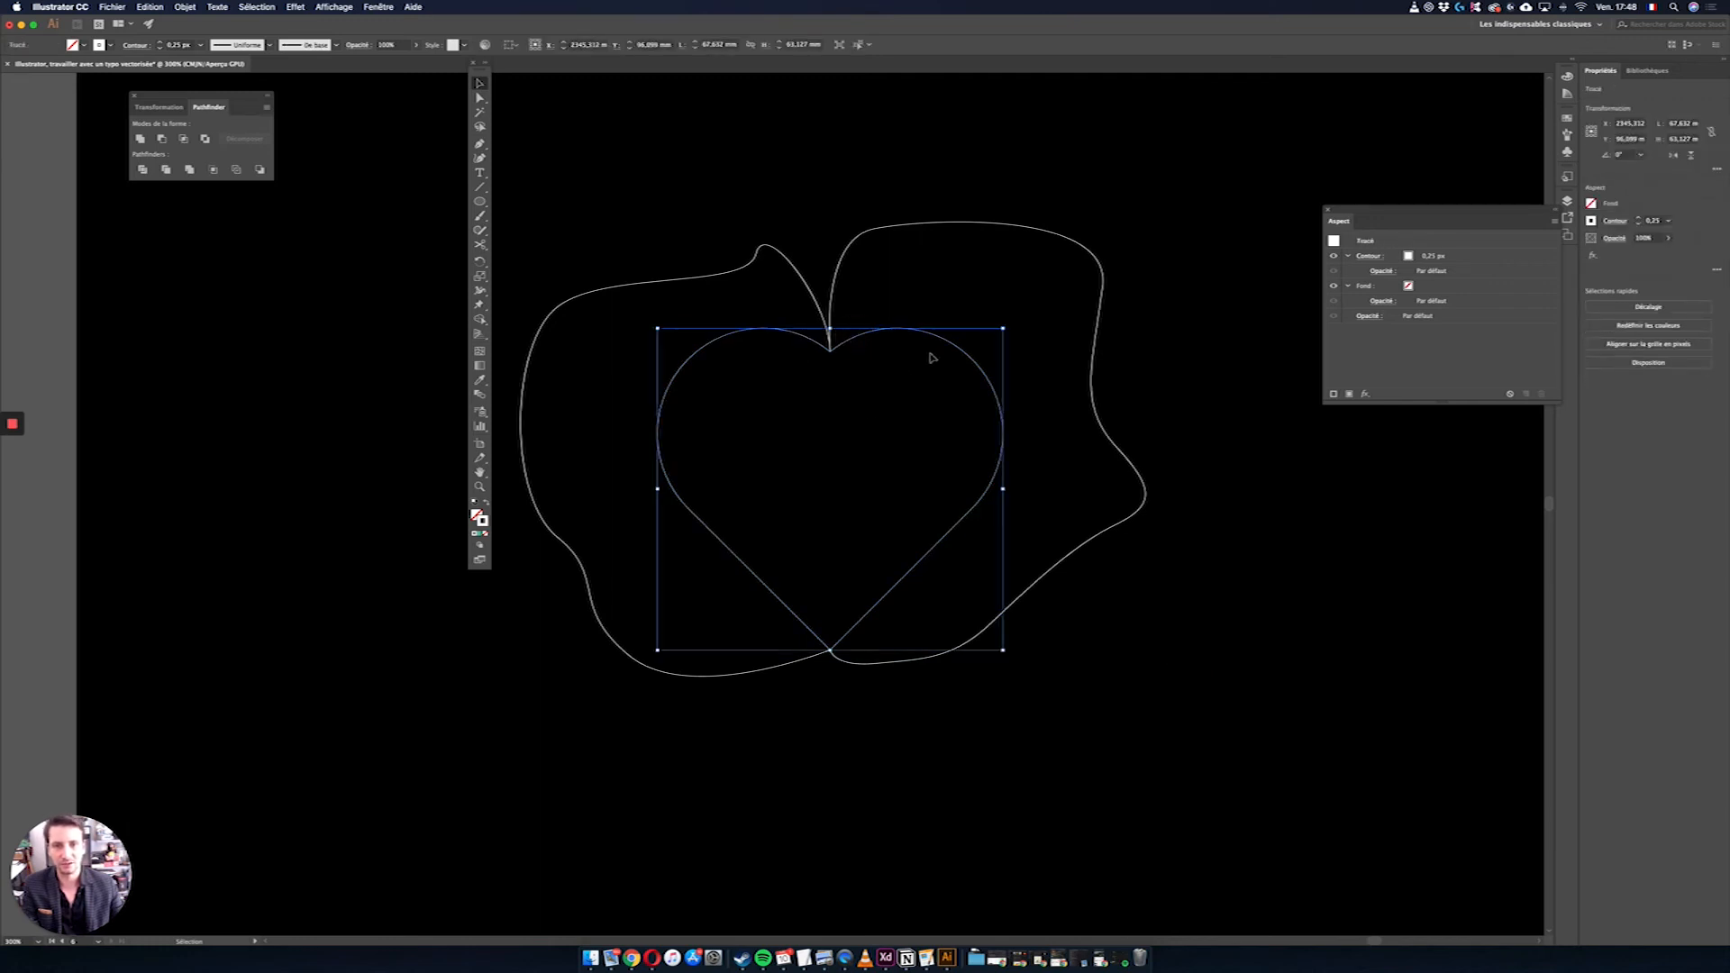
Step: Cut the wavy path surrounding the heart to the clipboard
click(1126, 455)
key(a)
key(super+x)
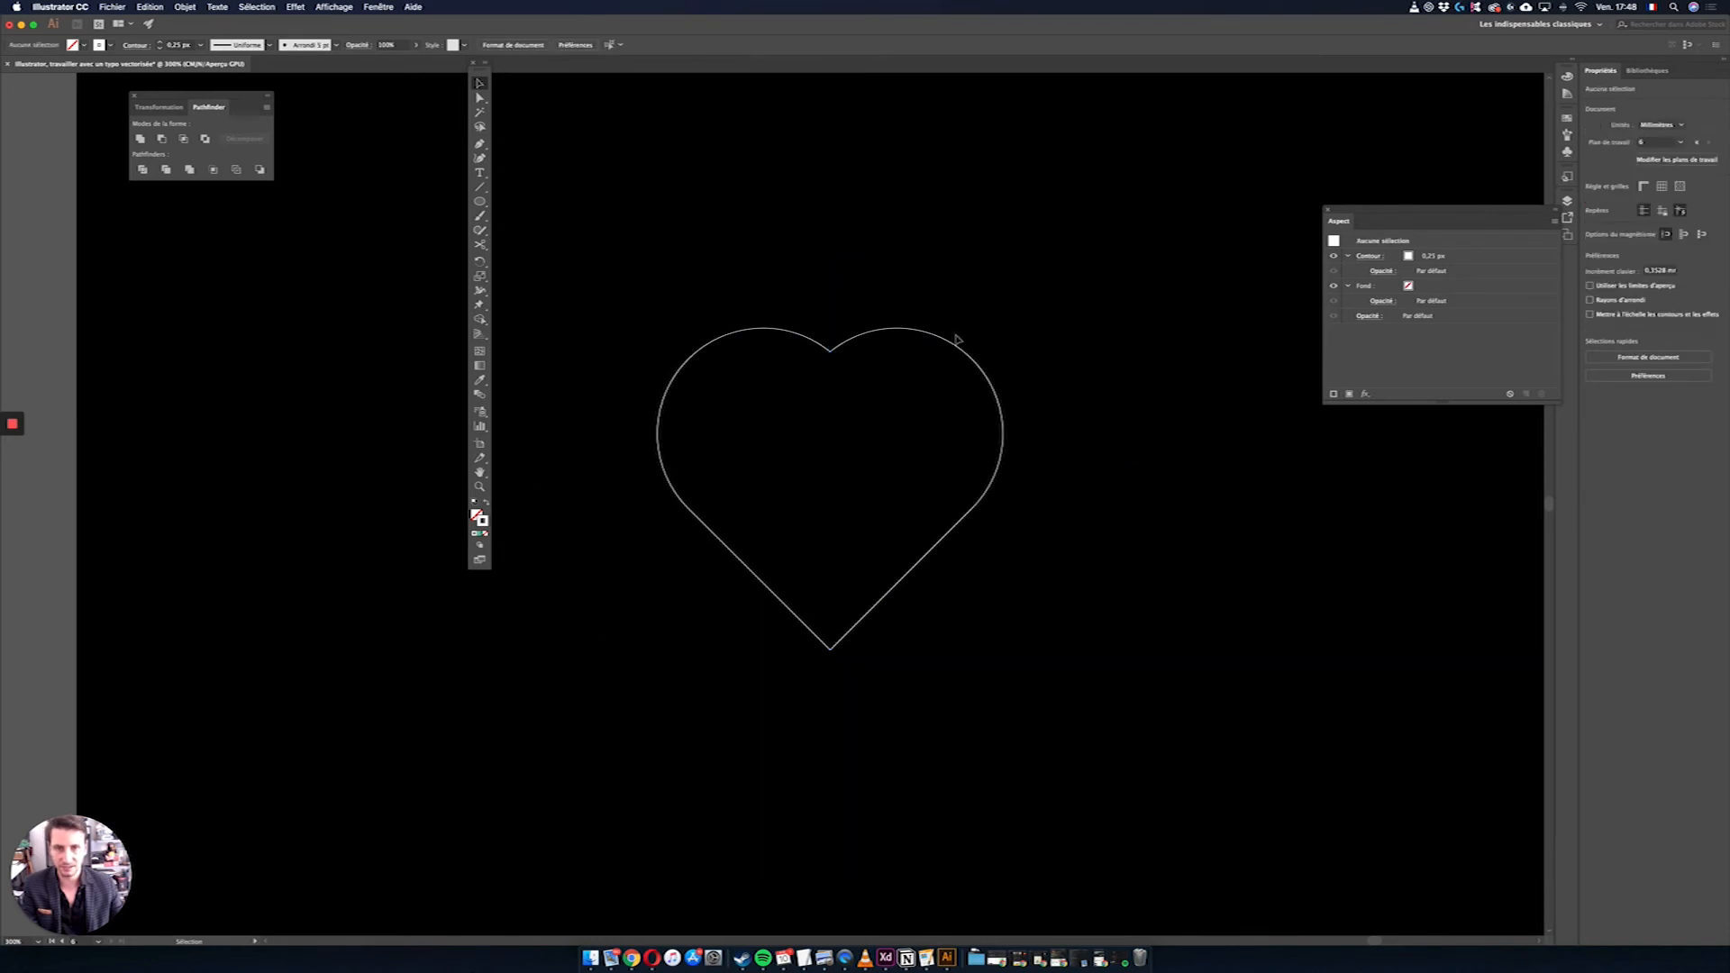
Step: Split the heart outline at its top notch and its bottom tip with the Scissors tool
scroll(837, 367, up, 3)
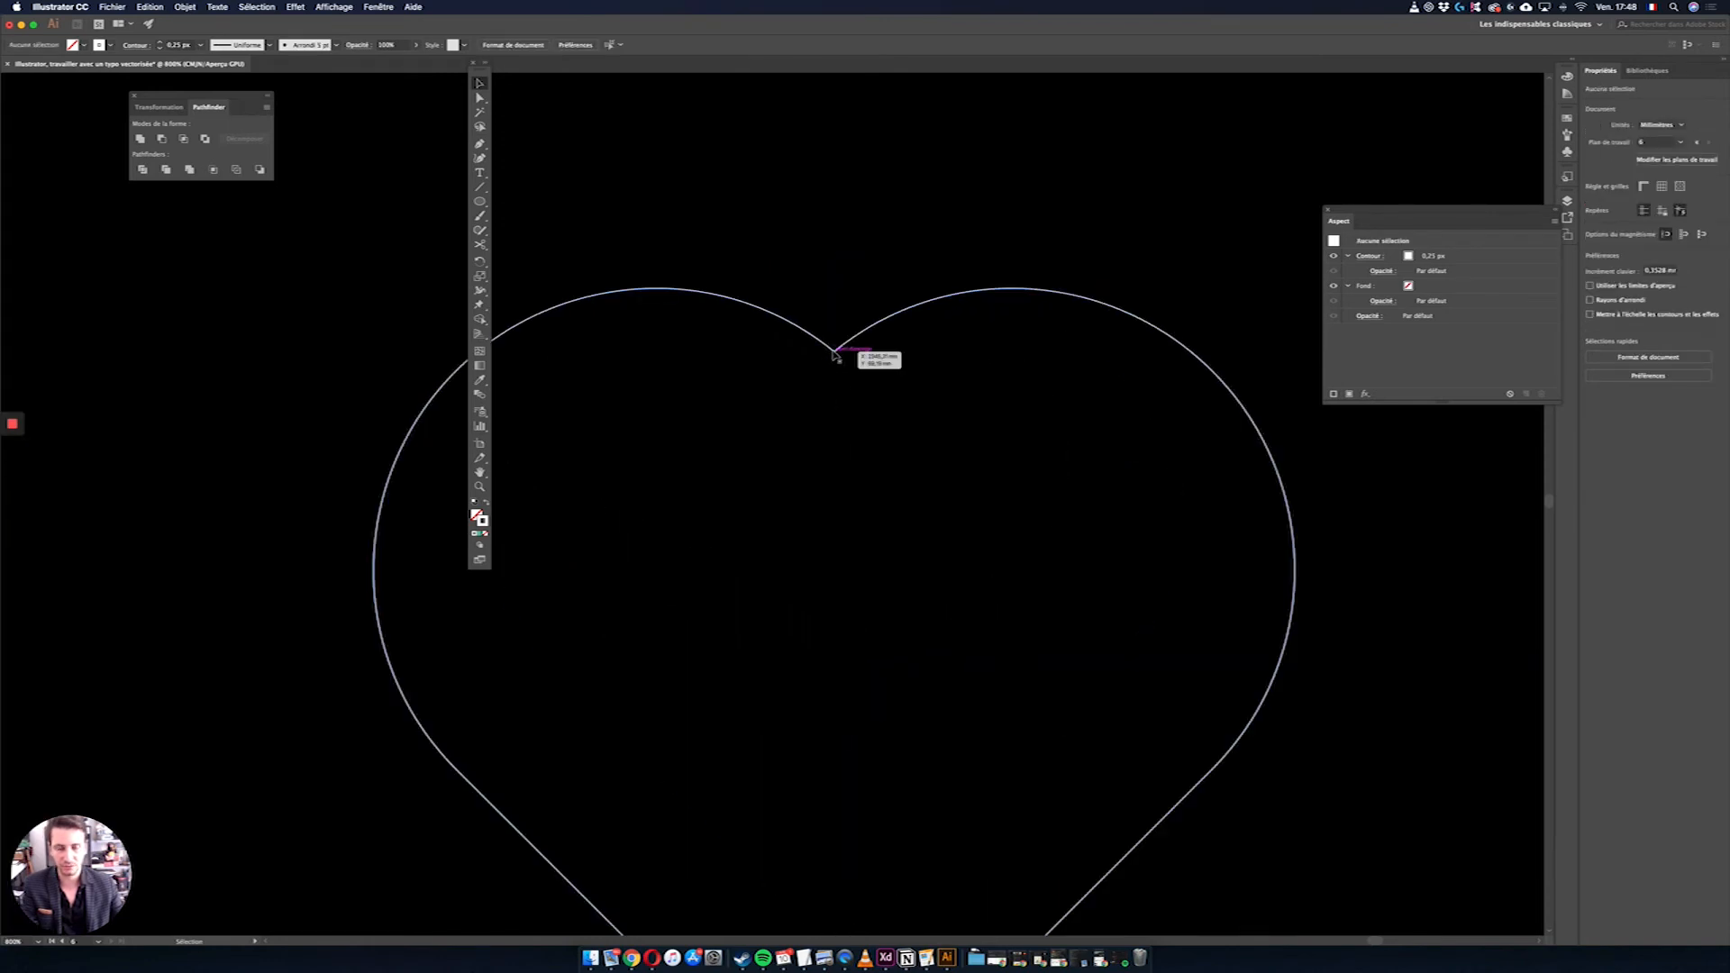
scroll(838, 361, up, 2)
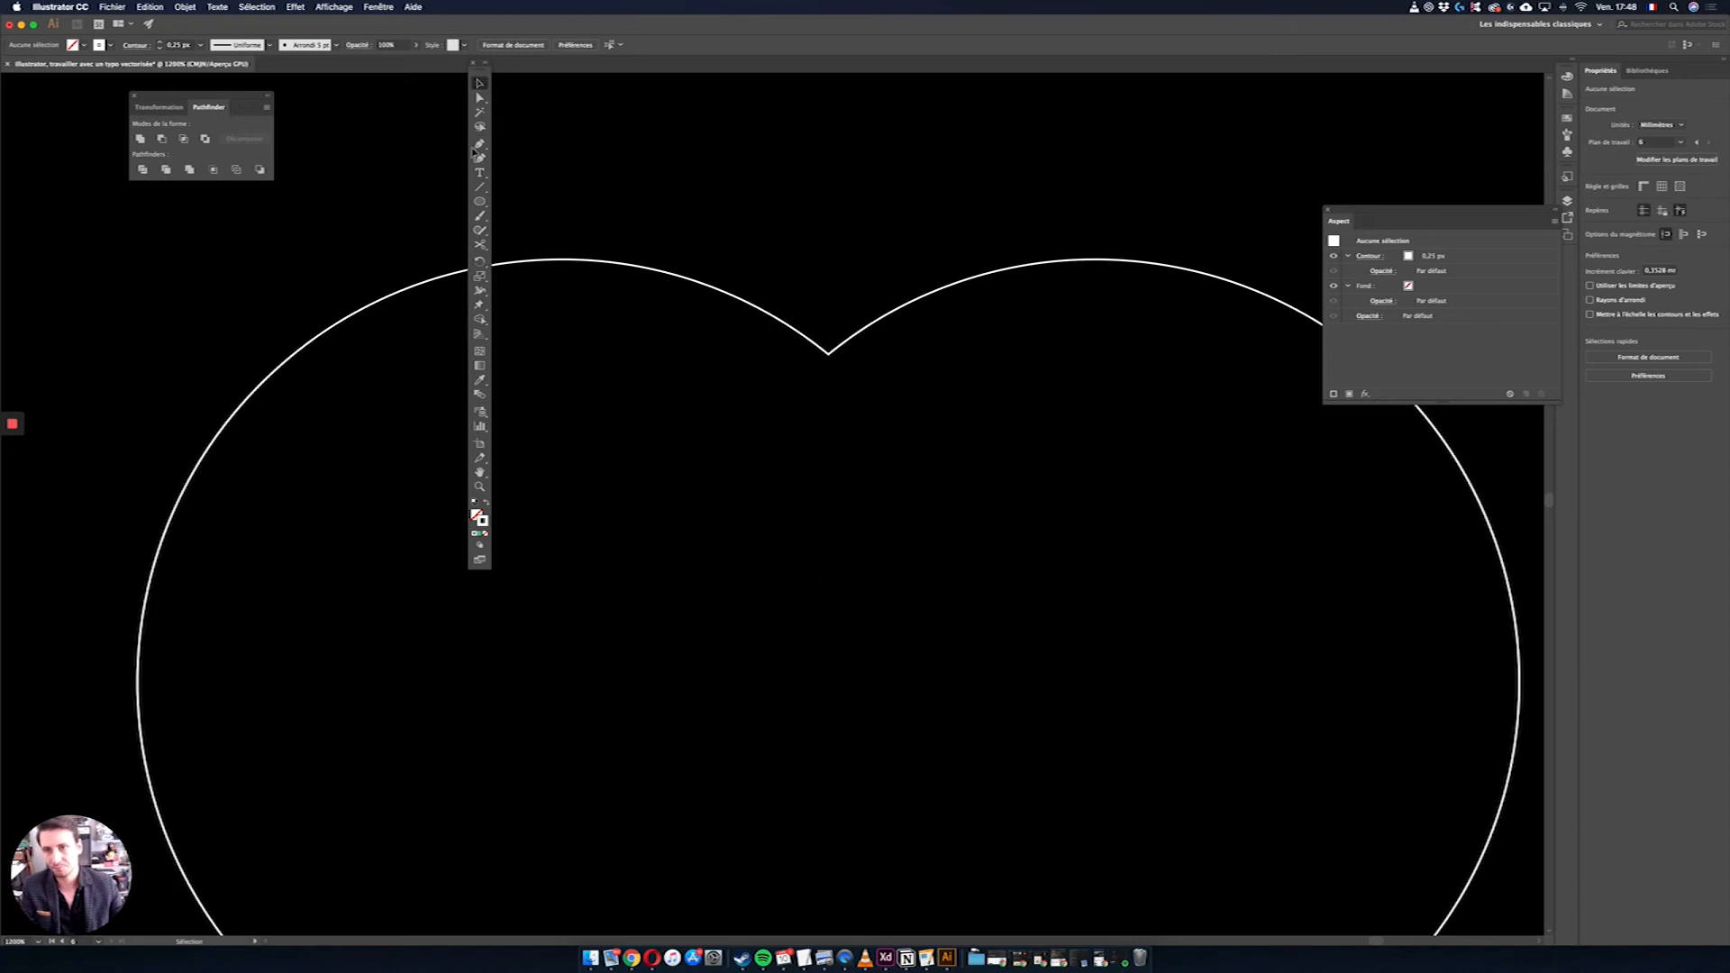
click(482, 244)
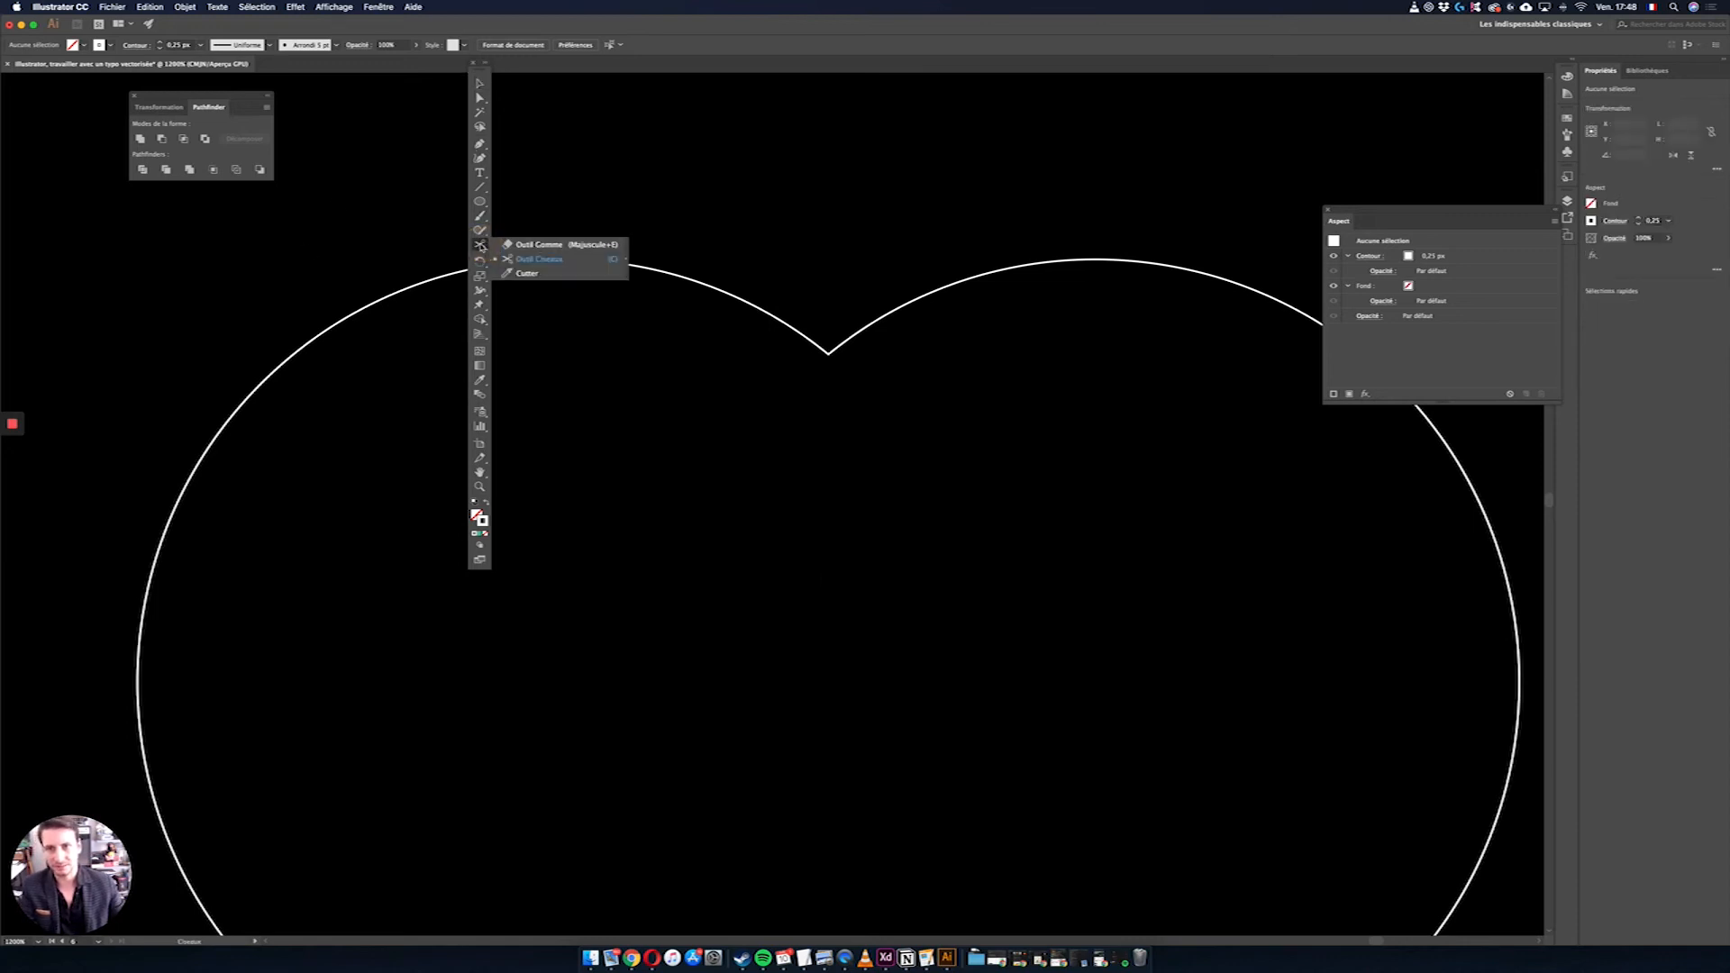
click(539, 259)
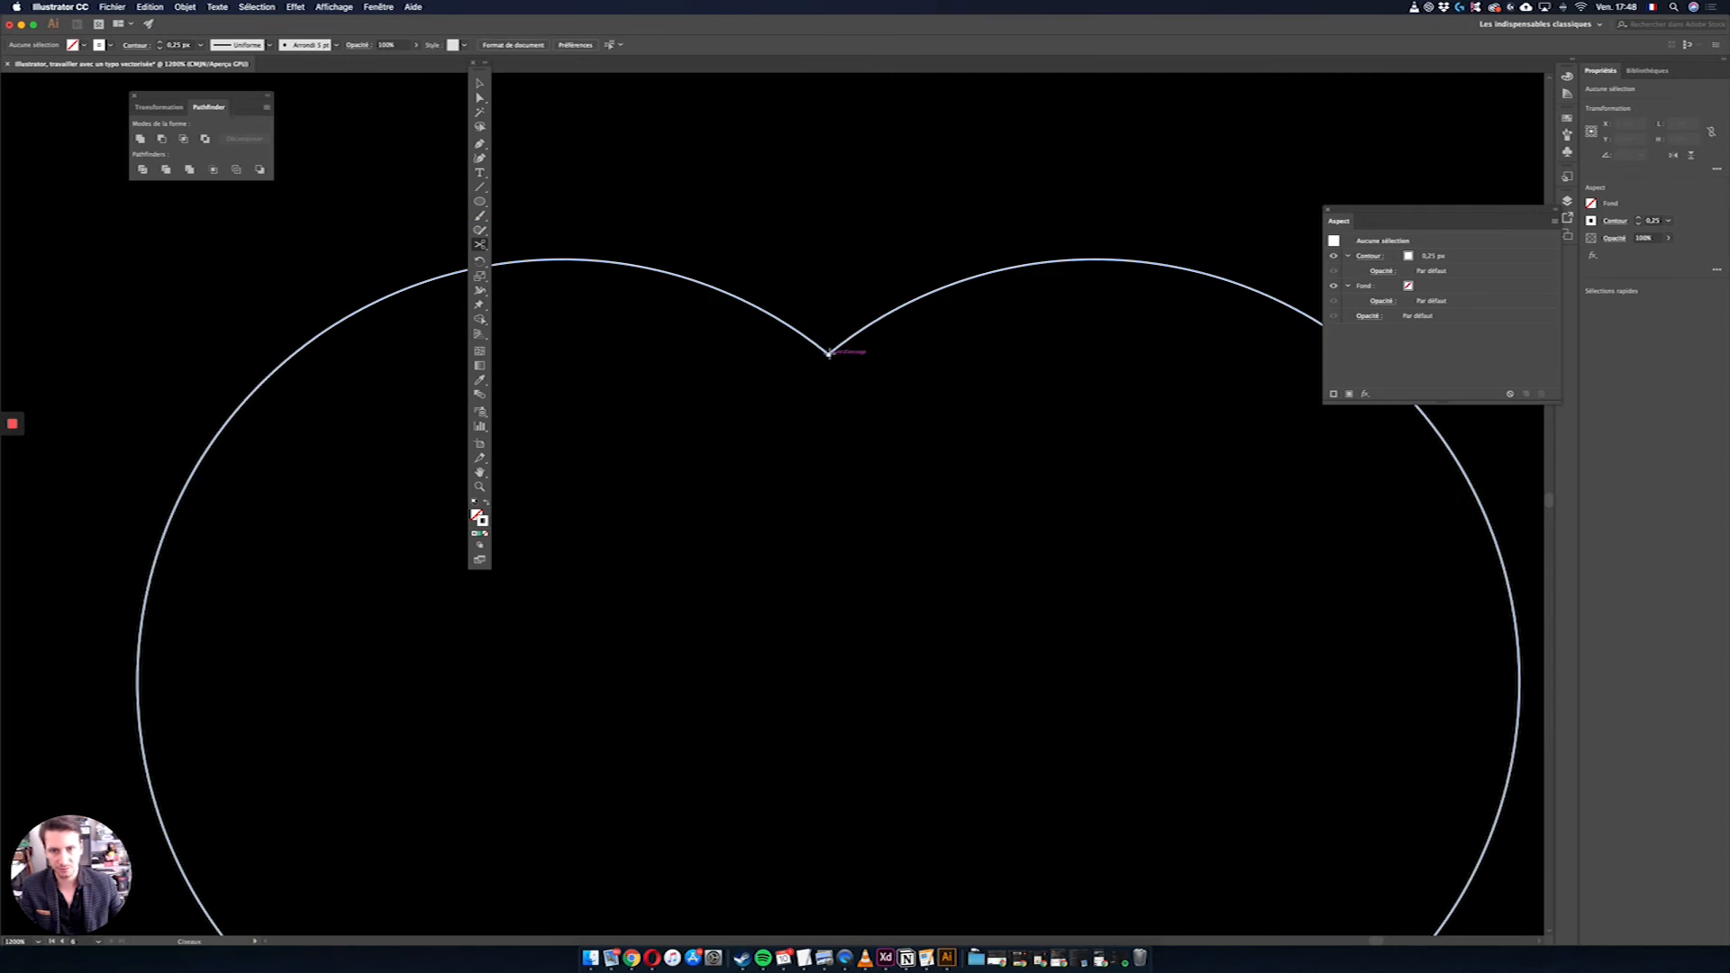
click(828, 353)
scroll(840, 372, up, 4)
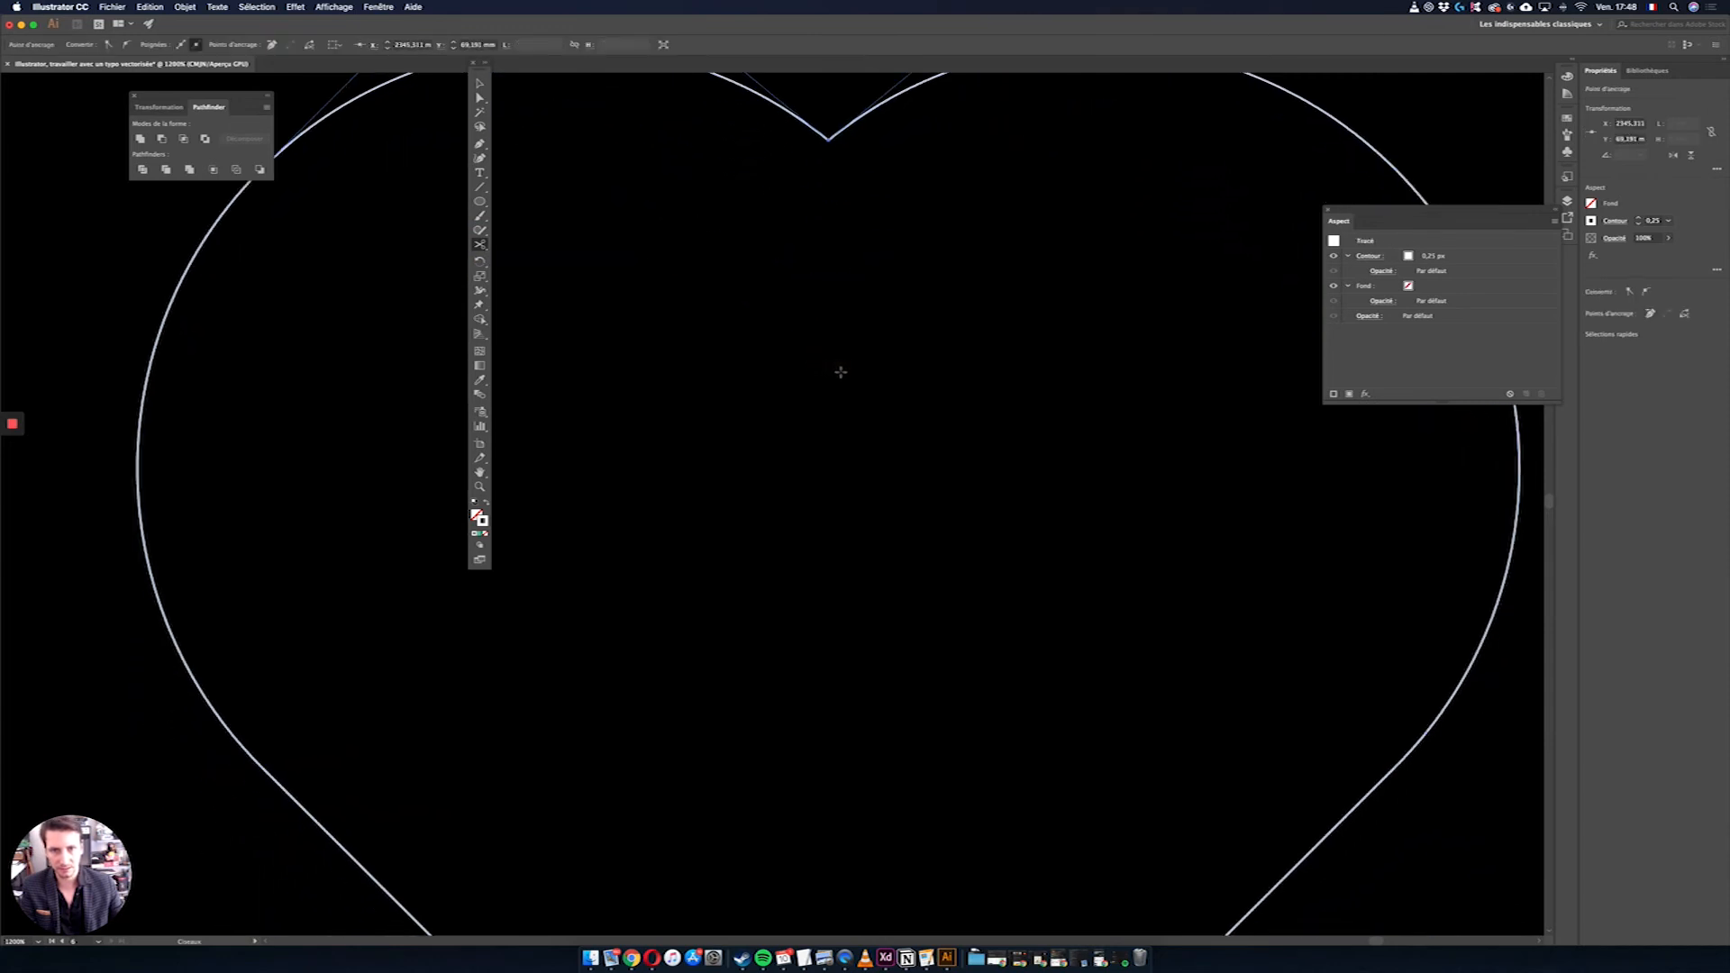
scroll(840, 369, down, 5)
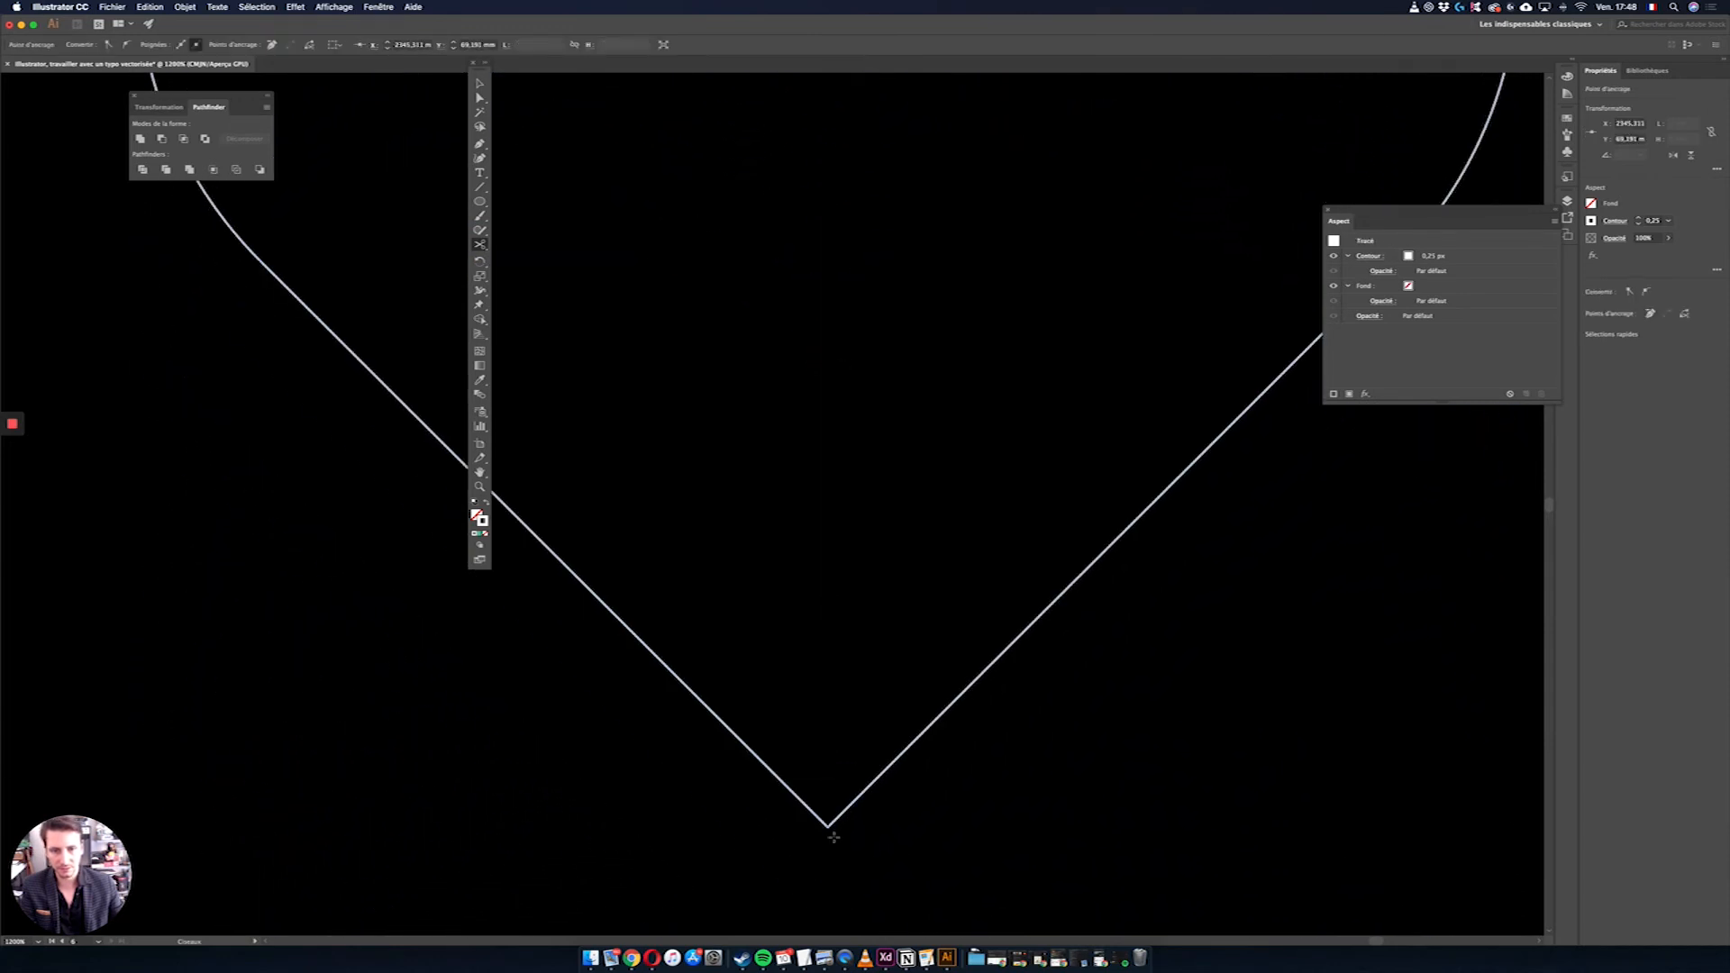
click(828, 826)
scroll(833, 755, up, 2)
scroll(834, 755, down, 5)
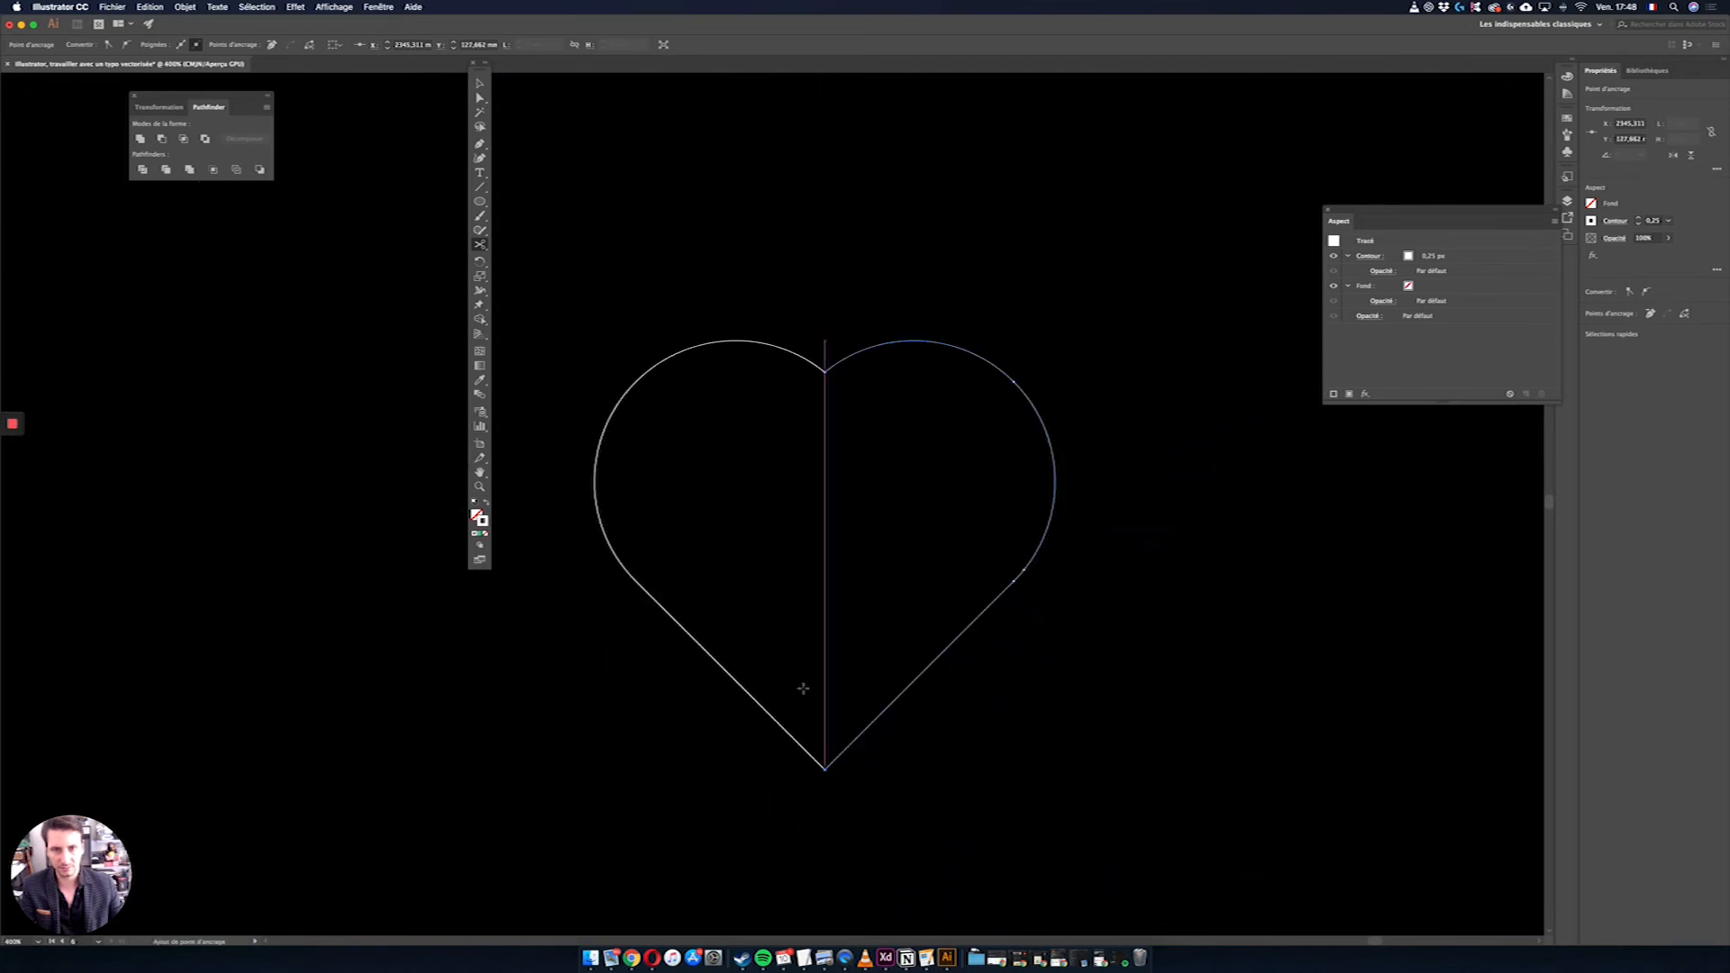
Step: Paste the wavy path back and move it to the left so its notch and tip points clear the heart's
click(480, 83)
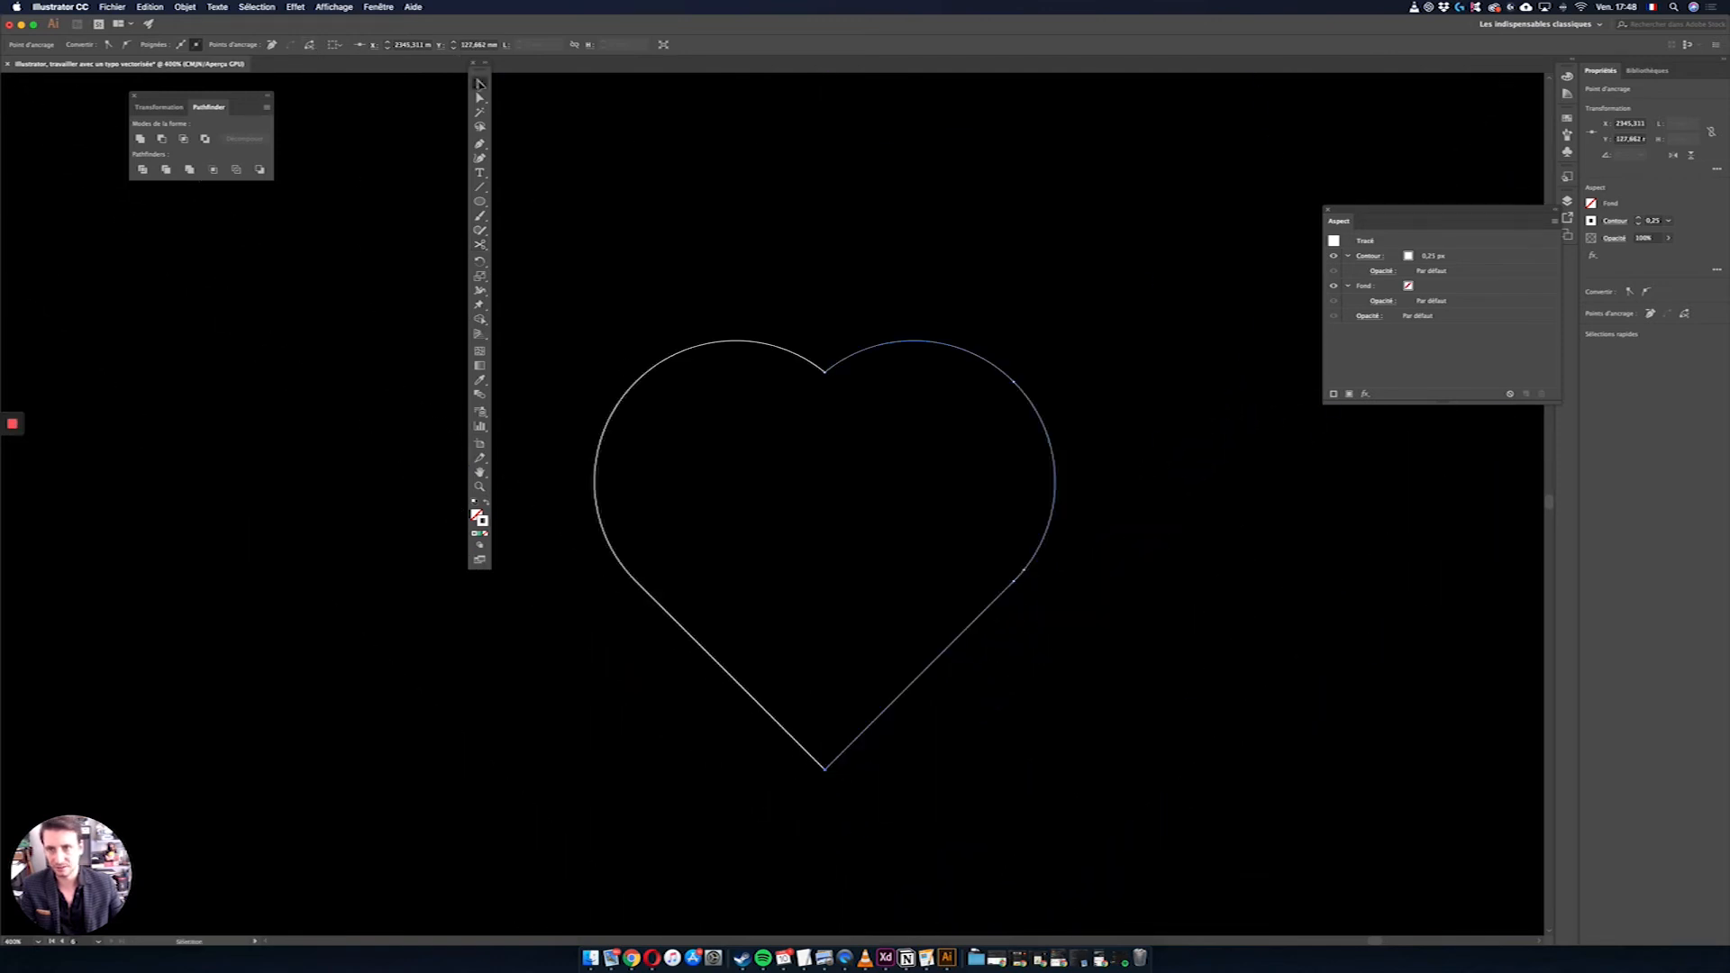
click(706, 348)
click(949, 216)
key(cmd+v)
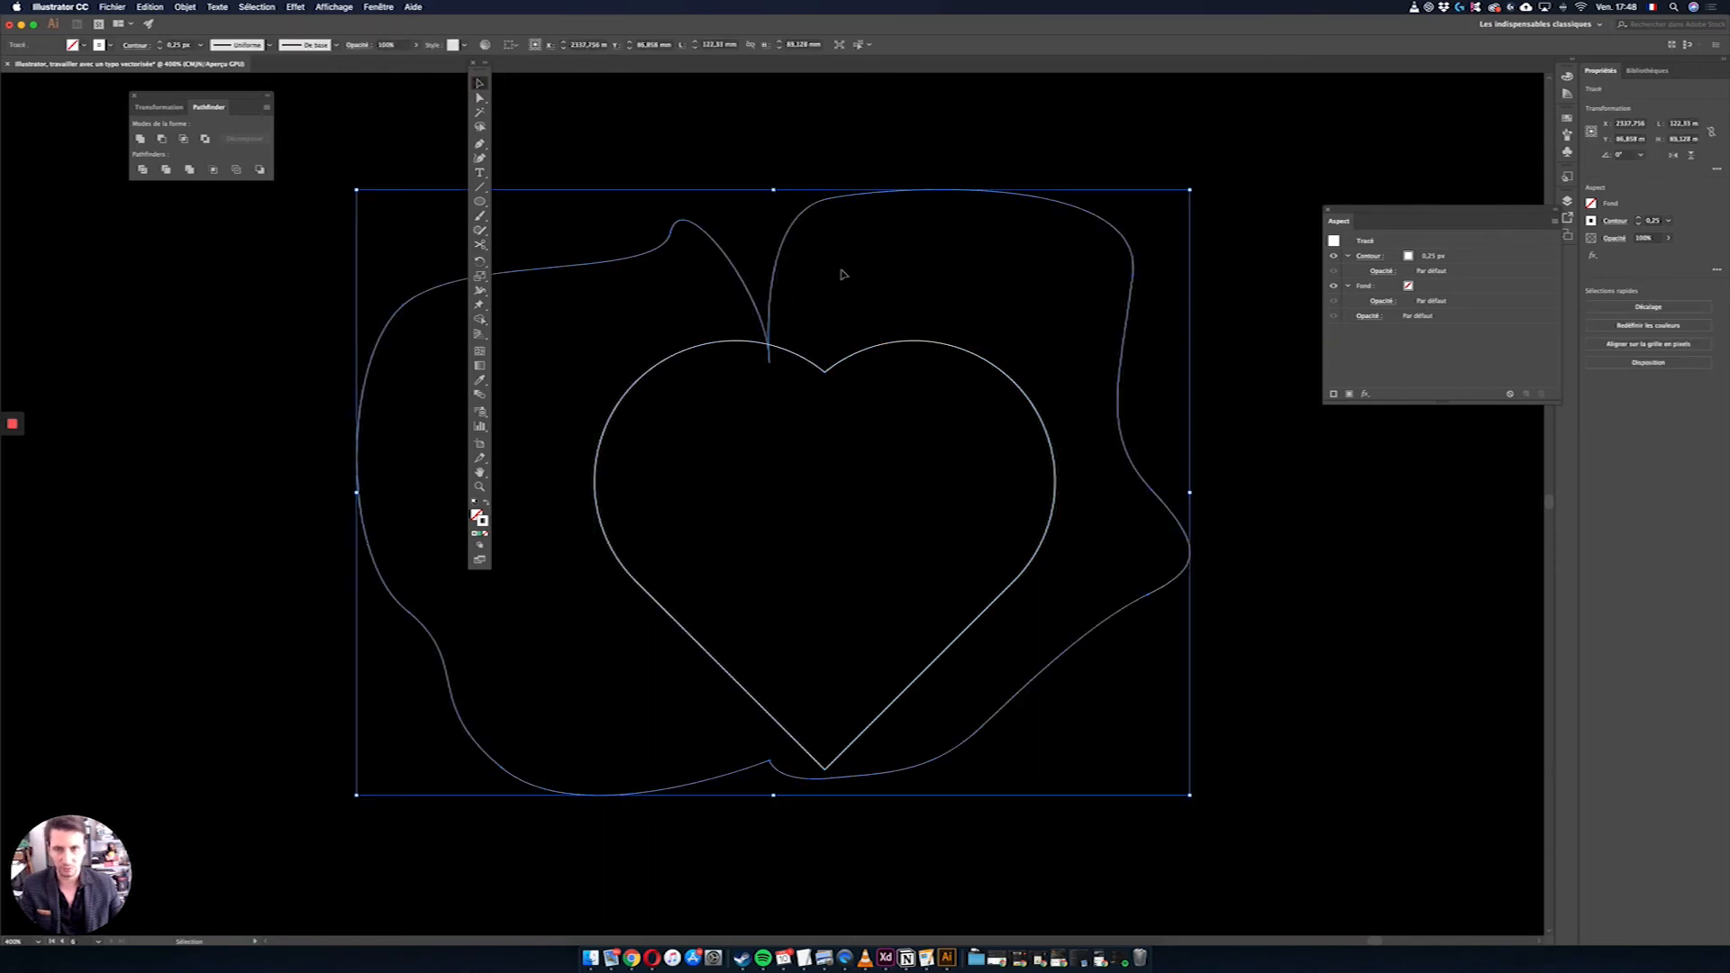
drag(773, 280, 594, 291)
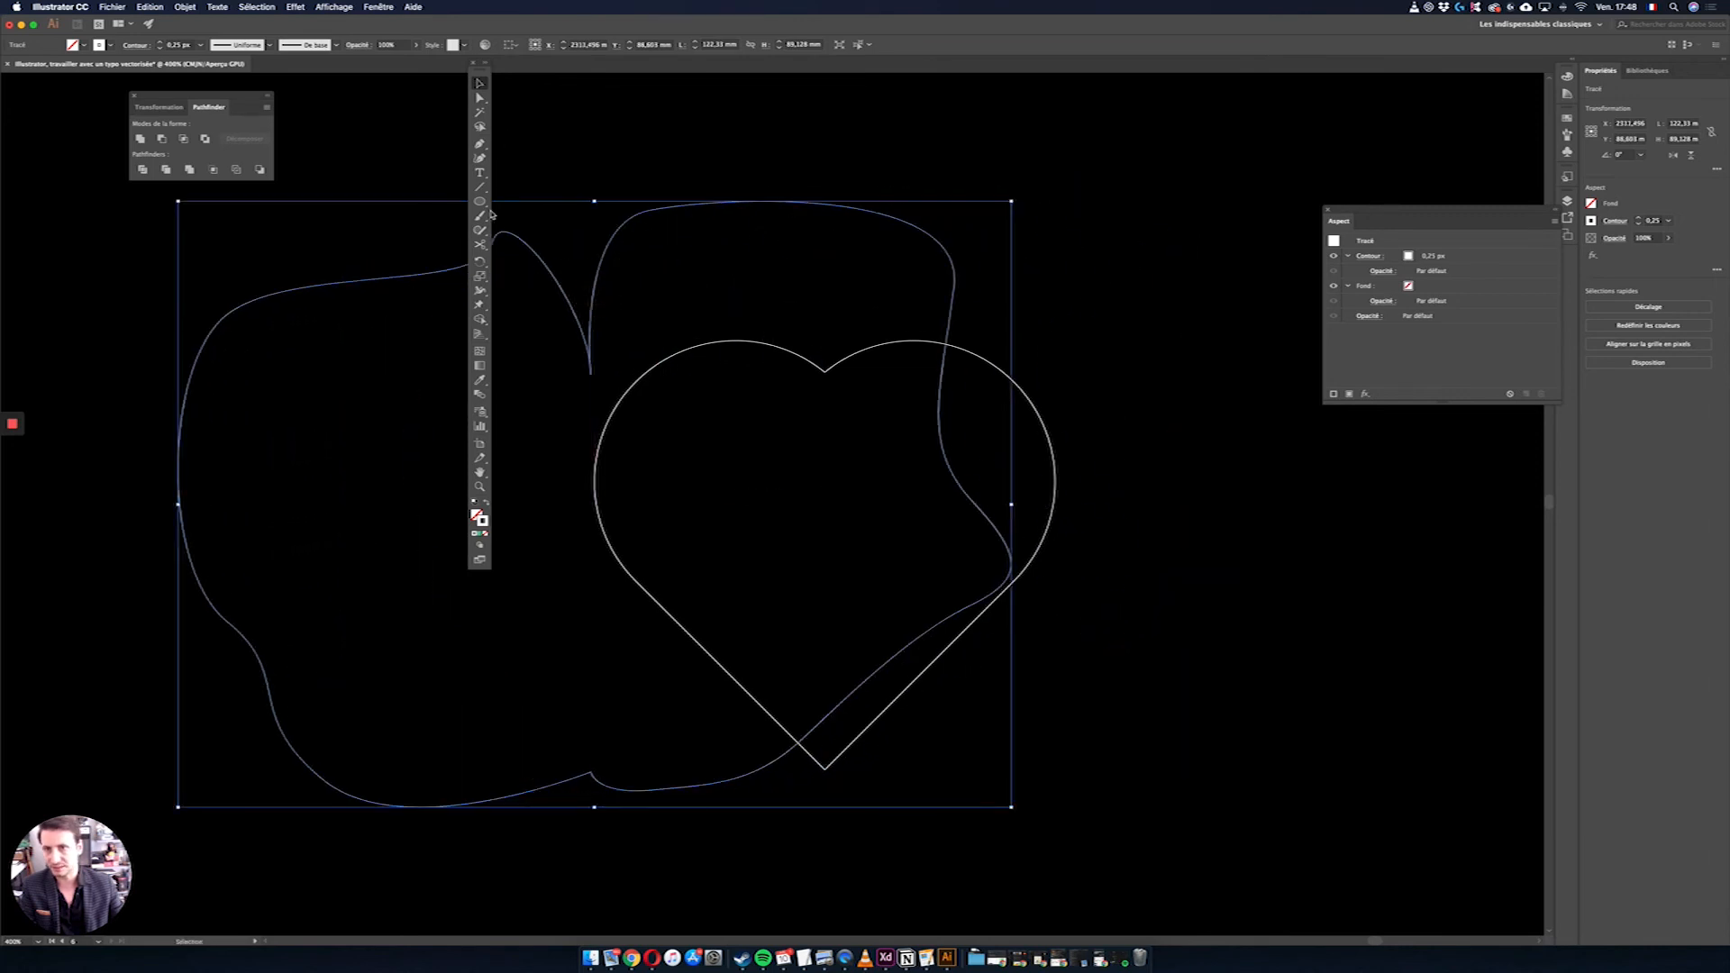
Step: Split the wavy path at its top notch point and its bottom point with the Scissors tool
click(480, 243)
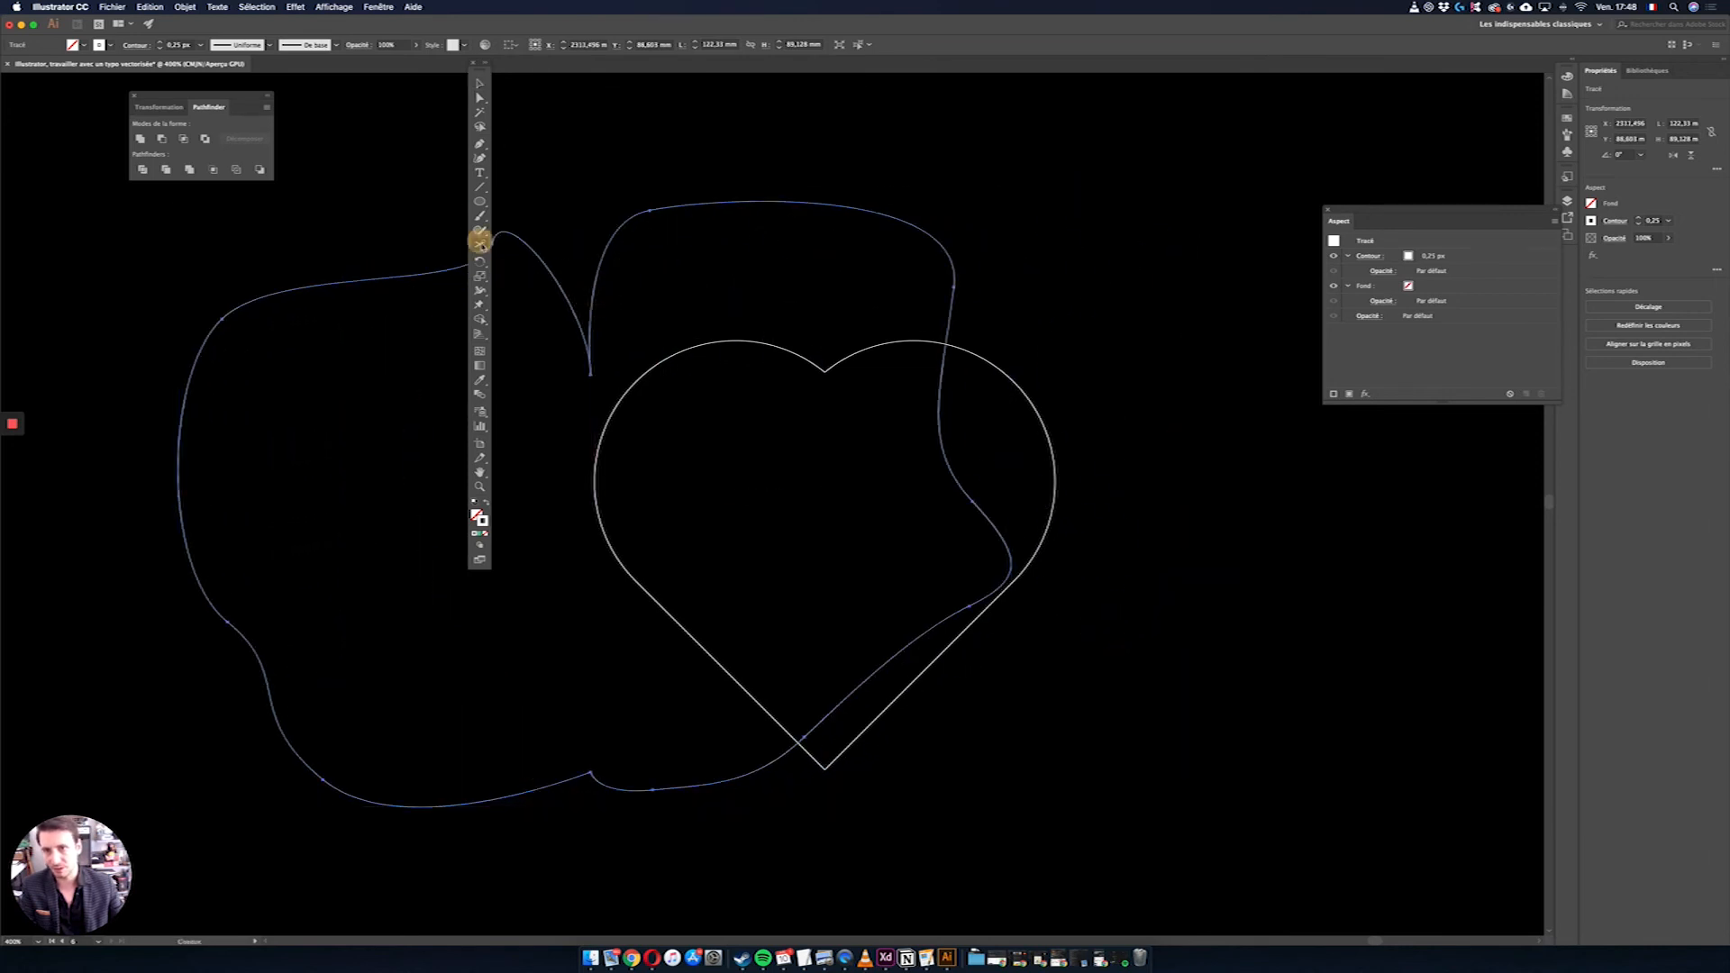
click(590, 373)
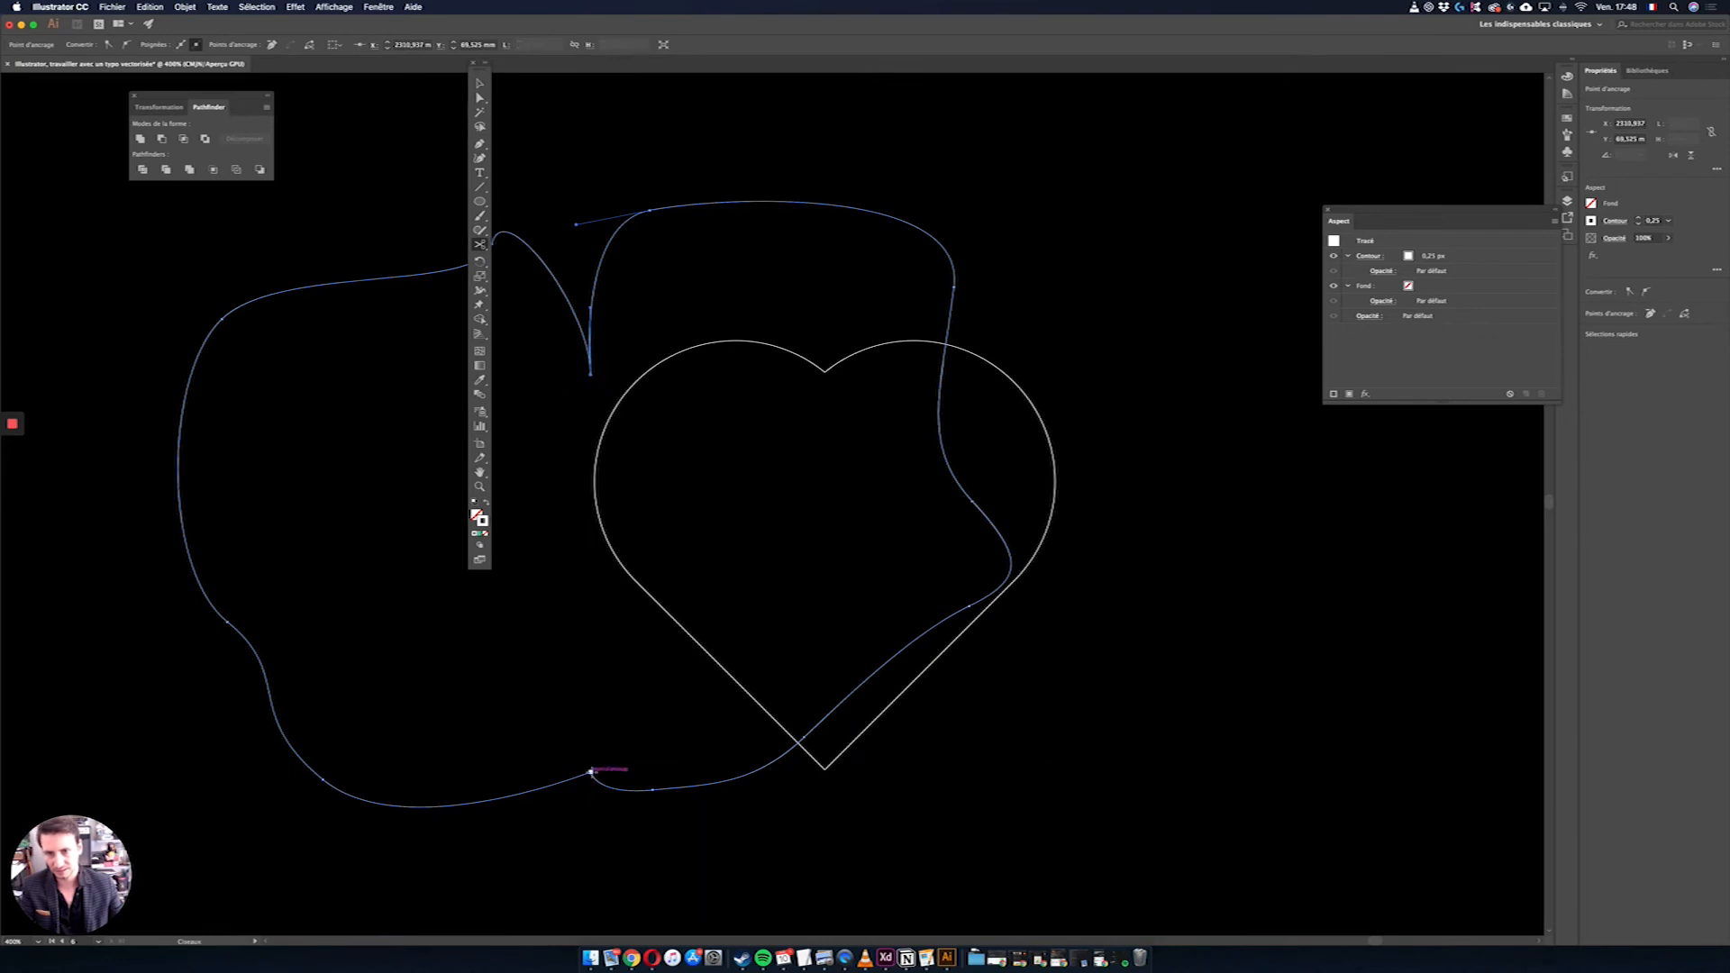
click(591, 772)
Step: Move the right and left wavy halves back so their ends meet the heart's top notch and bottom tip
click(479, 83)
drag(816, 211, 1051, 207)
drag(544, 257, 771, 255)
click(1209, 705)
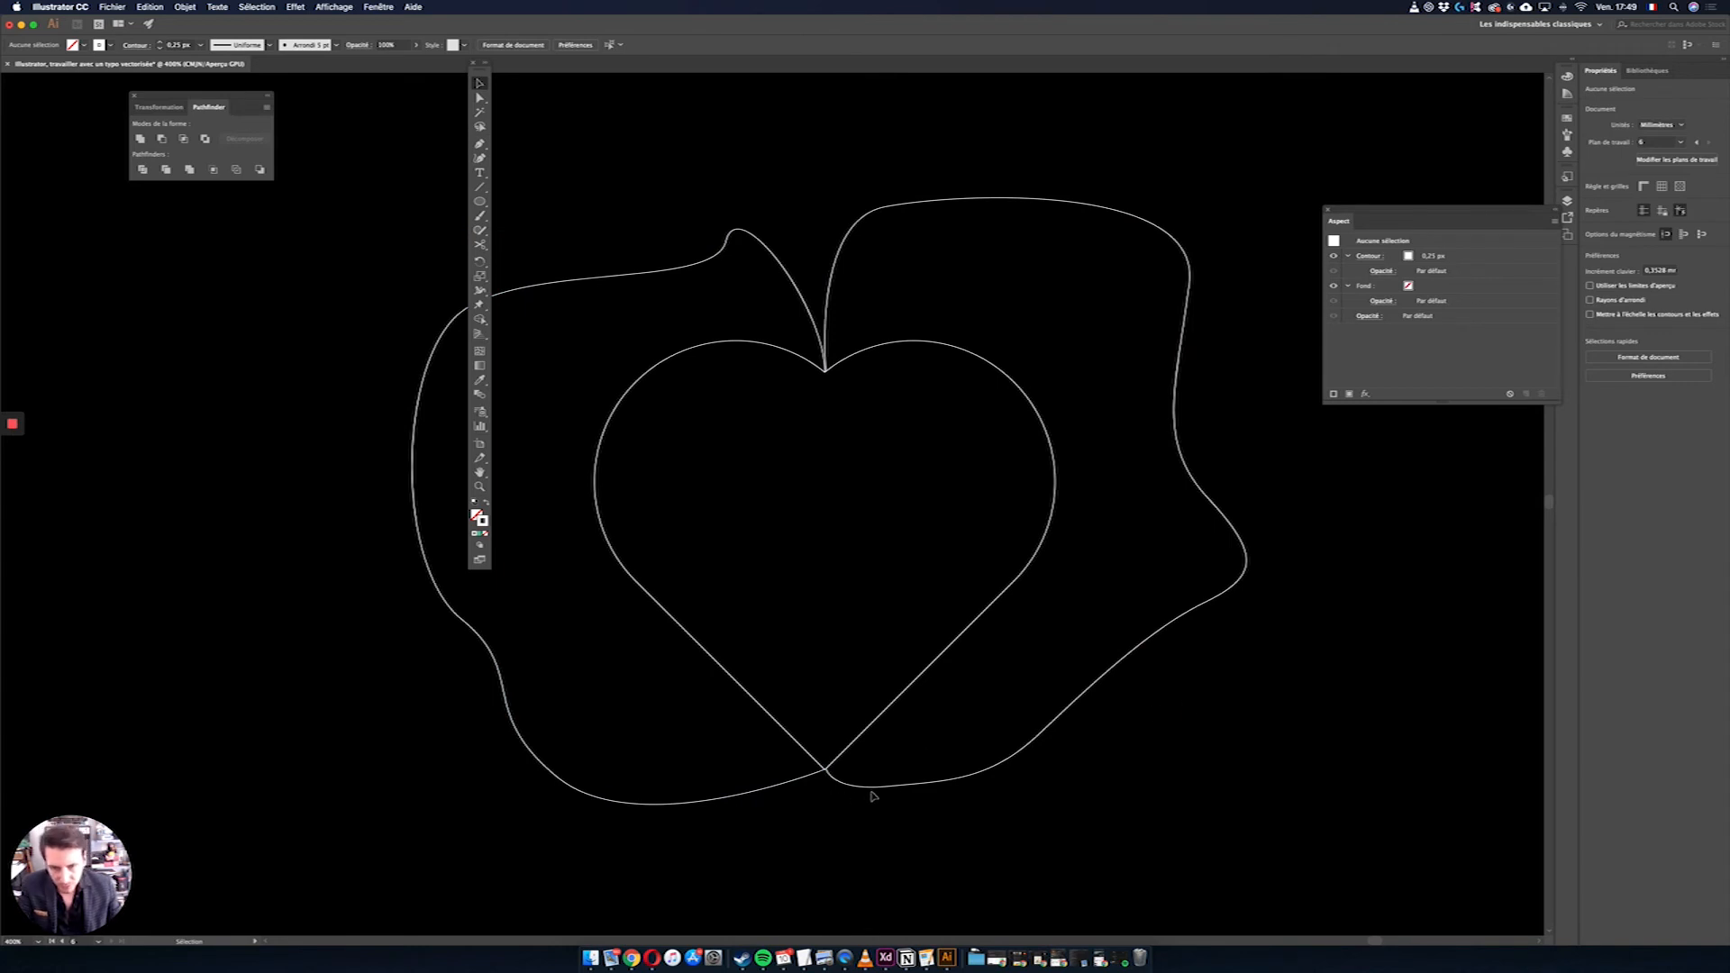
drag(895, 790, 886, 792)
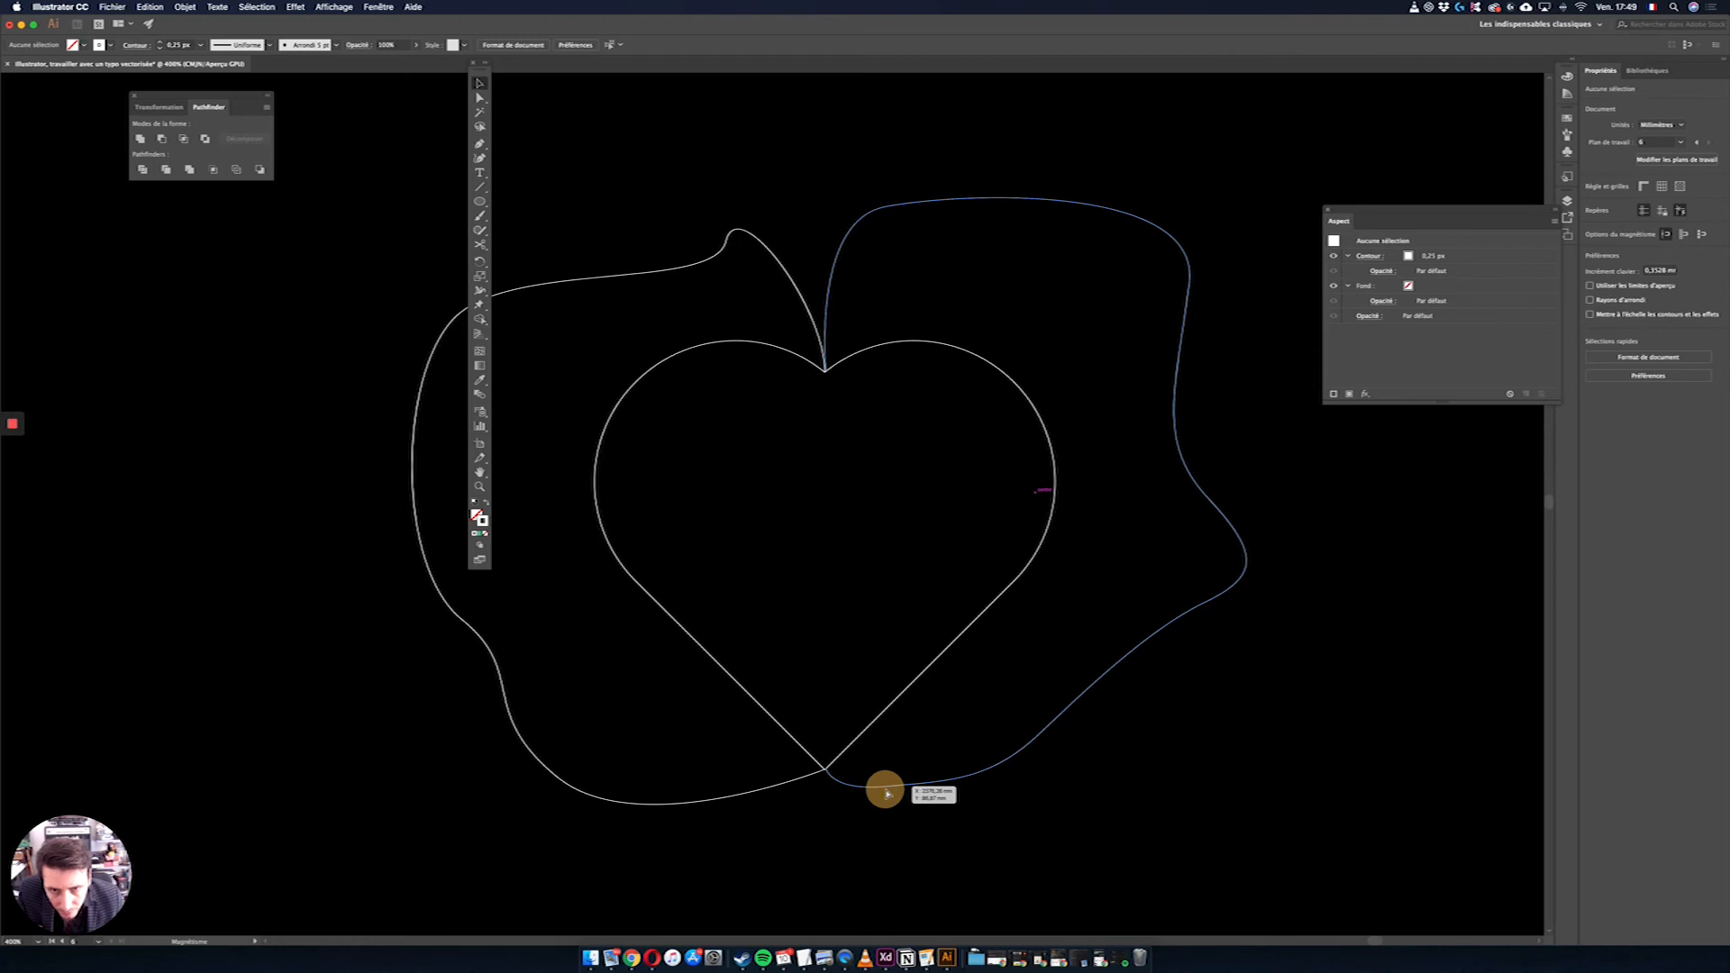
click(1262, 822)
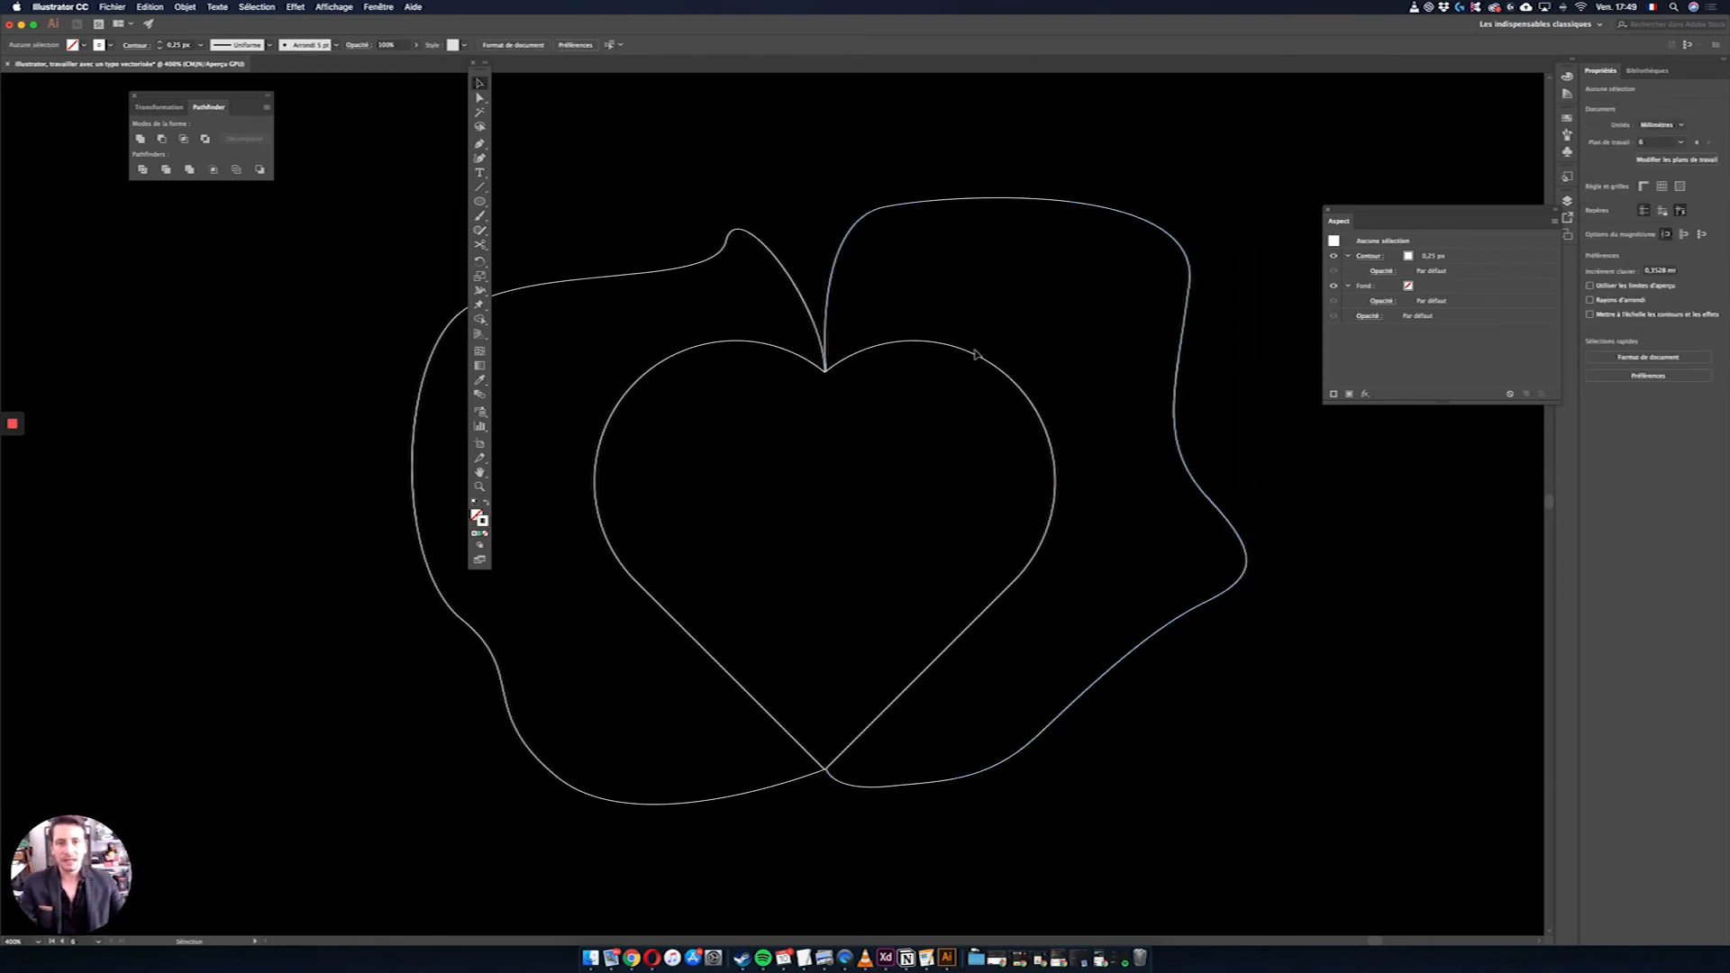
Step: Blend the right half of the heart with the right wavy curve using the Blend tool
click(480, 395)
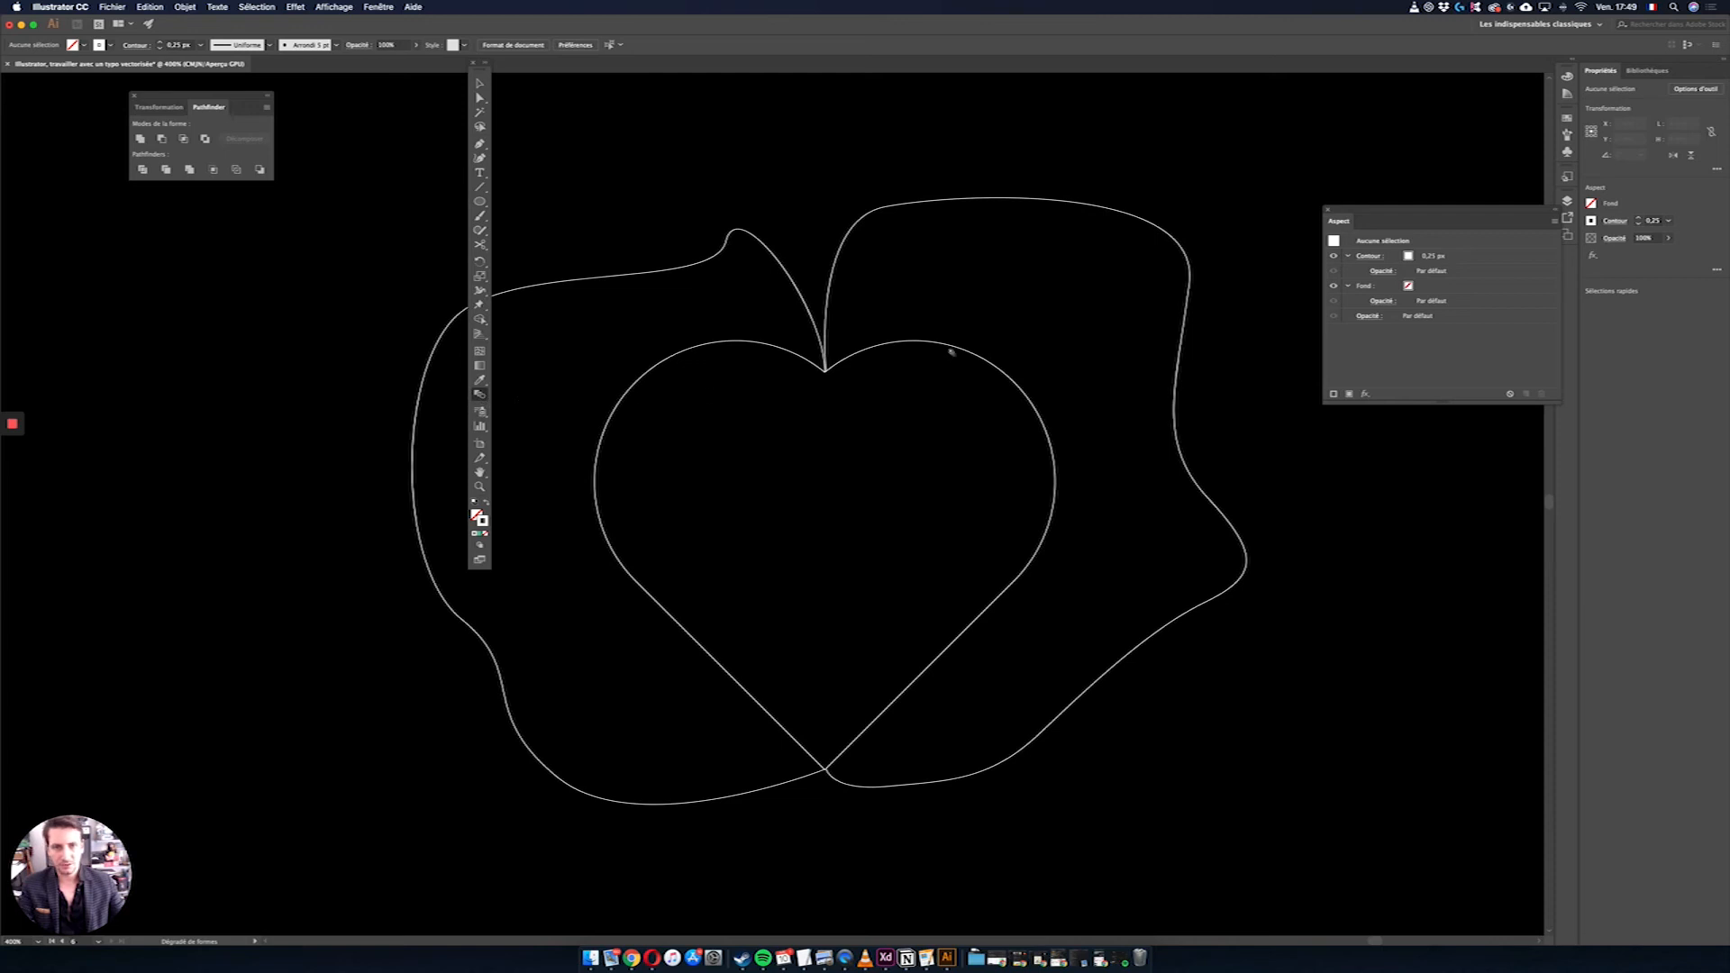
click(955, 348)
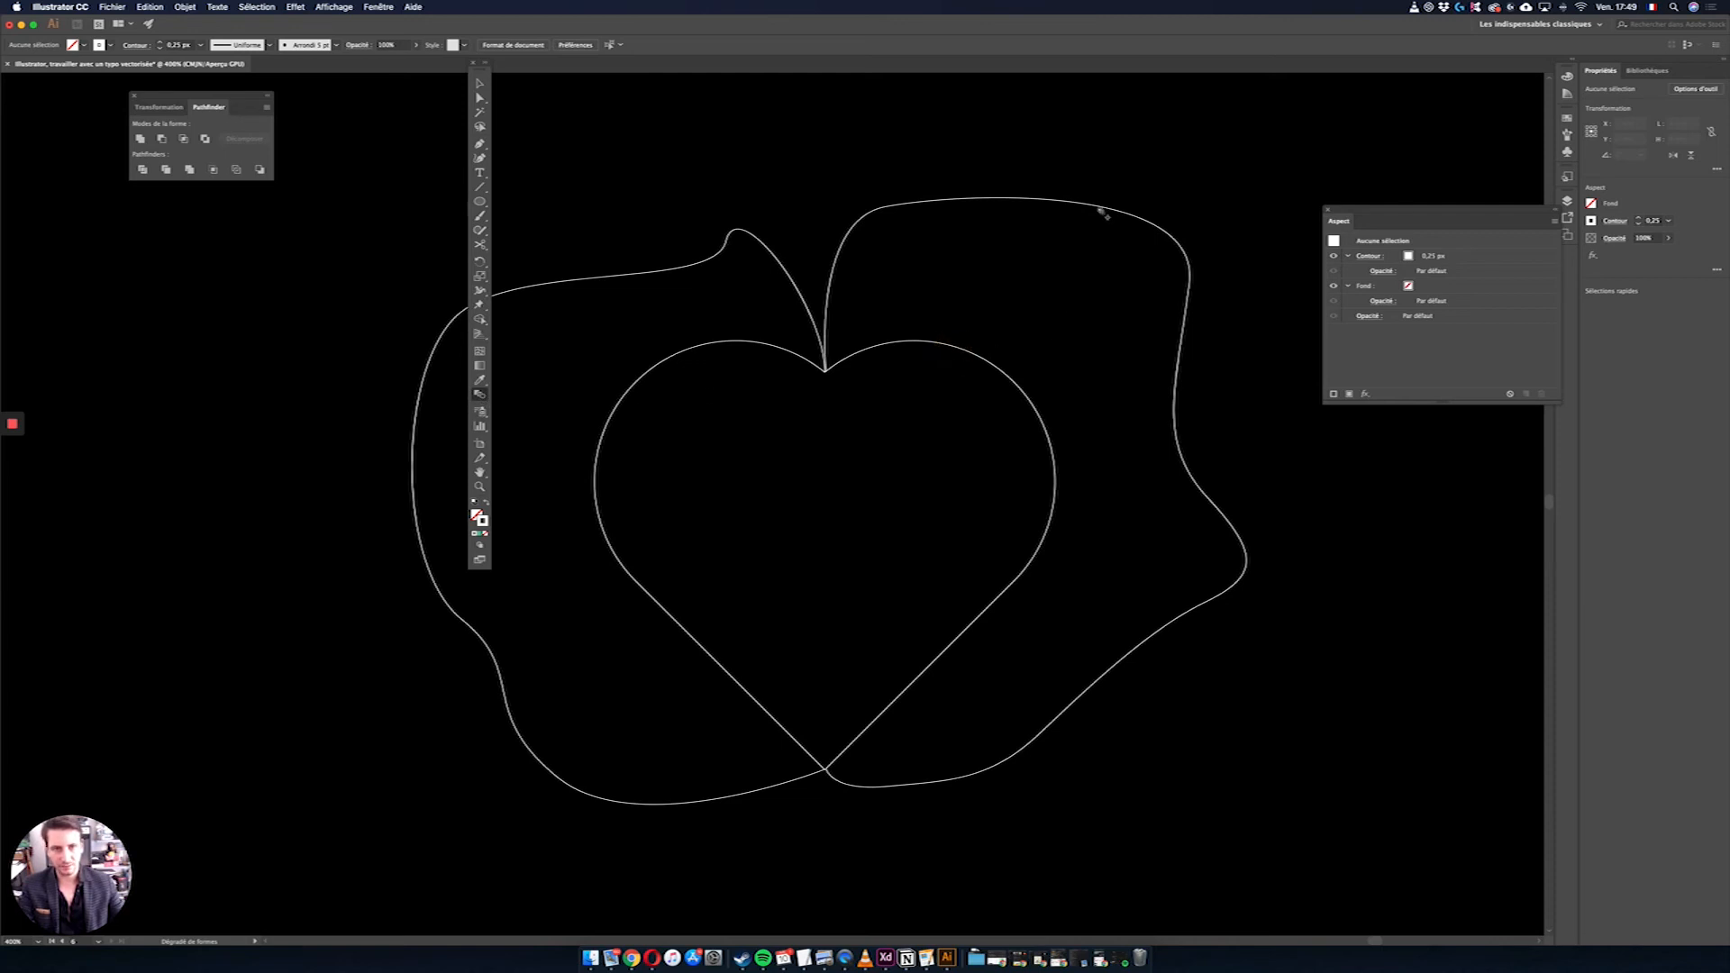
click(1101, 209)
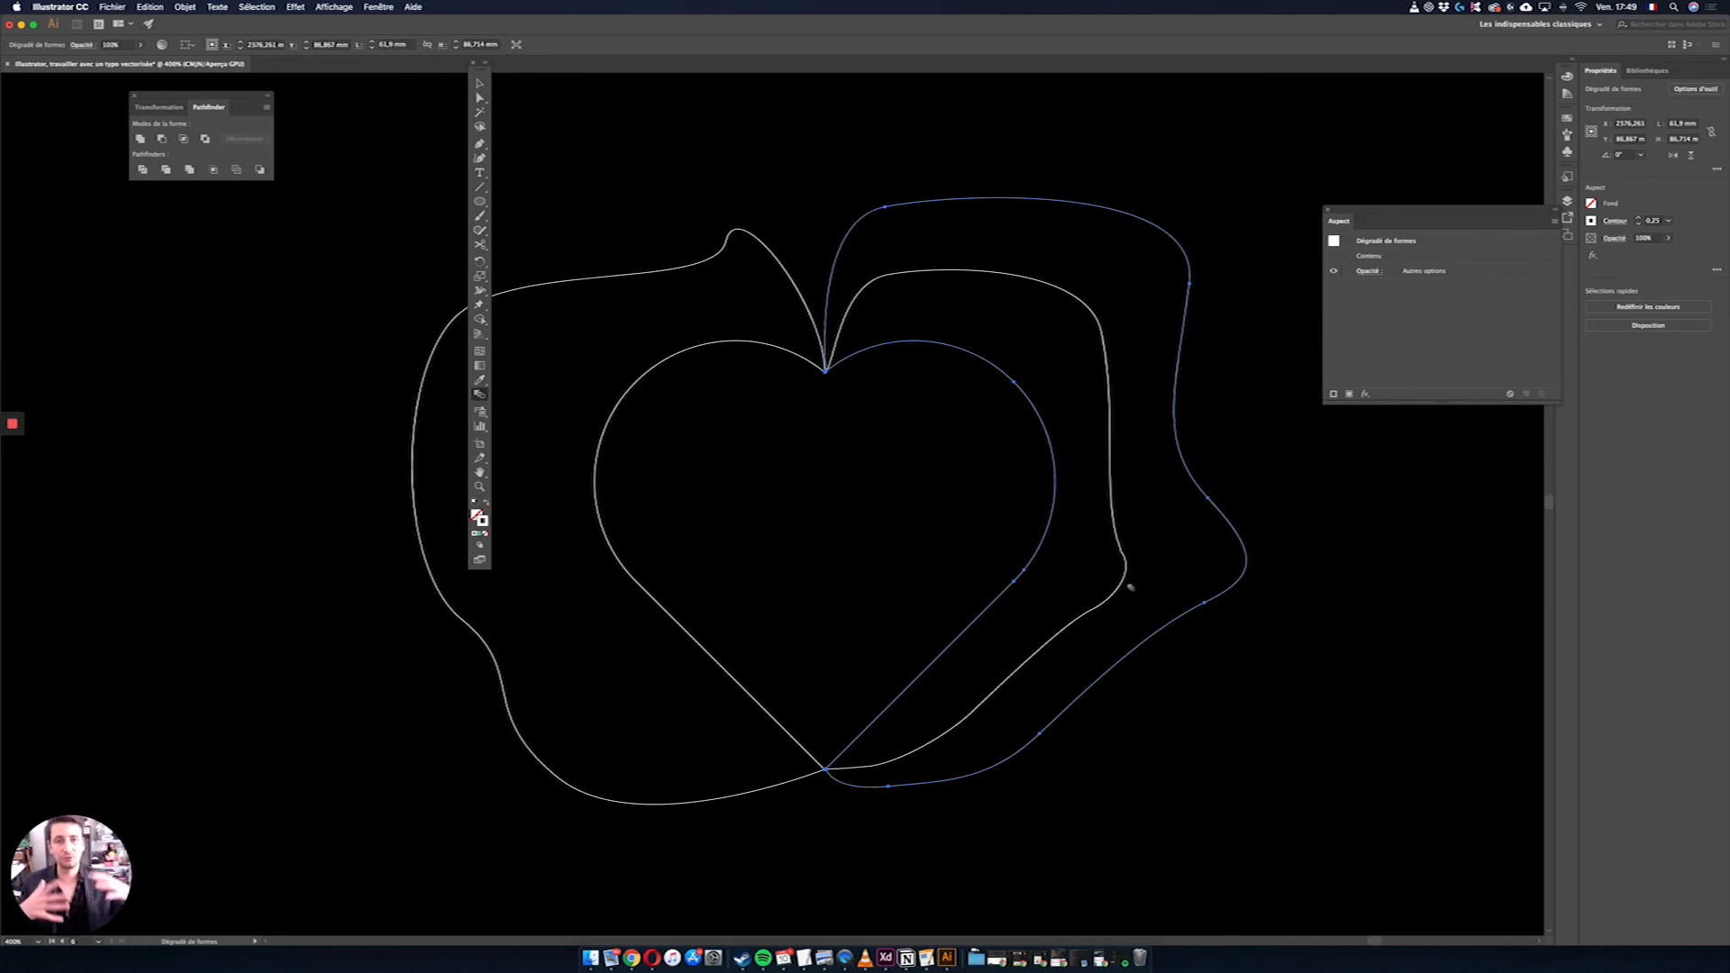
Step: Open the blend options, set the spacing to a fixed number of steps (Etapes) and turn on the preview
double_click(480, 394)
drag(835, 379, 327, 307)
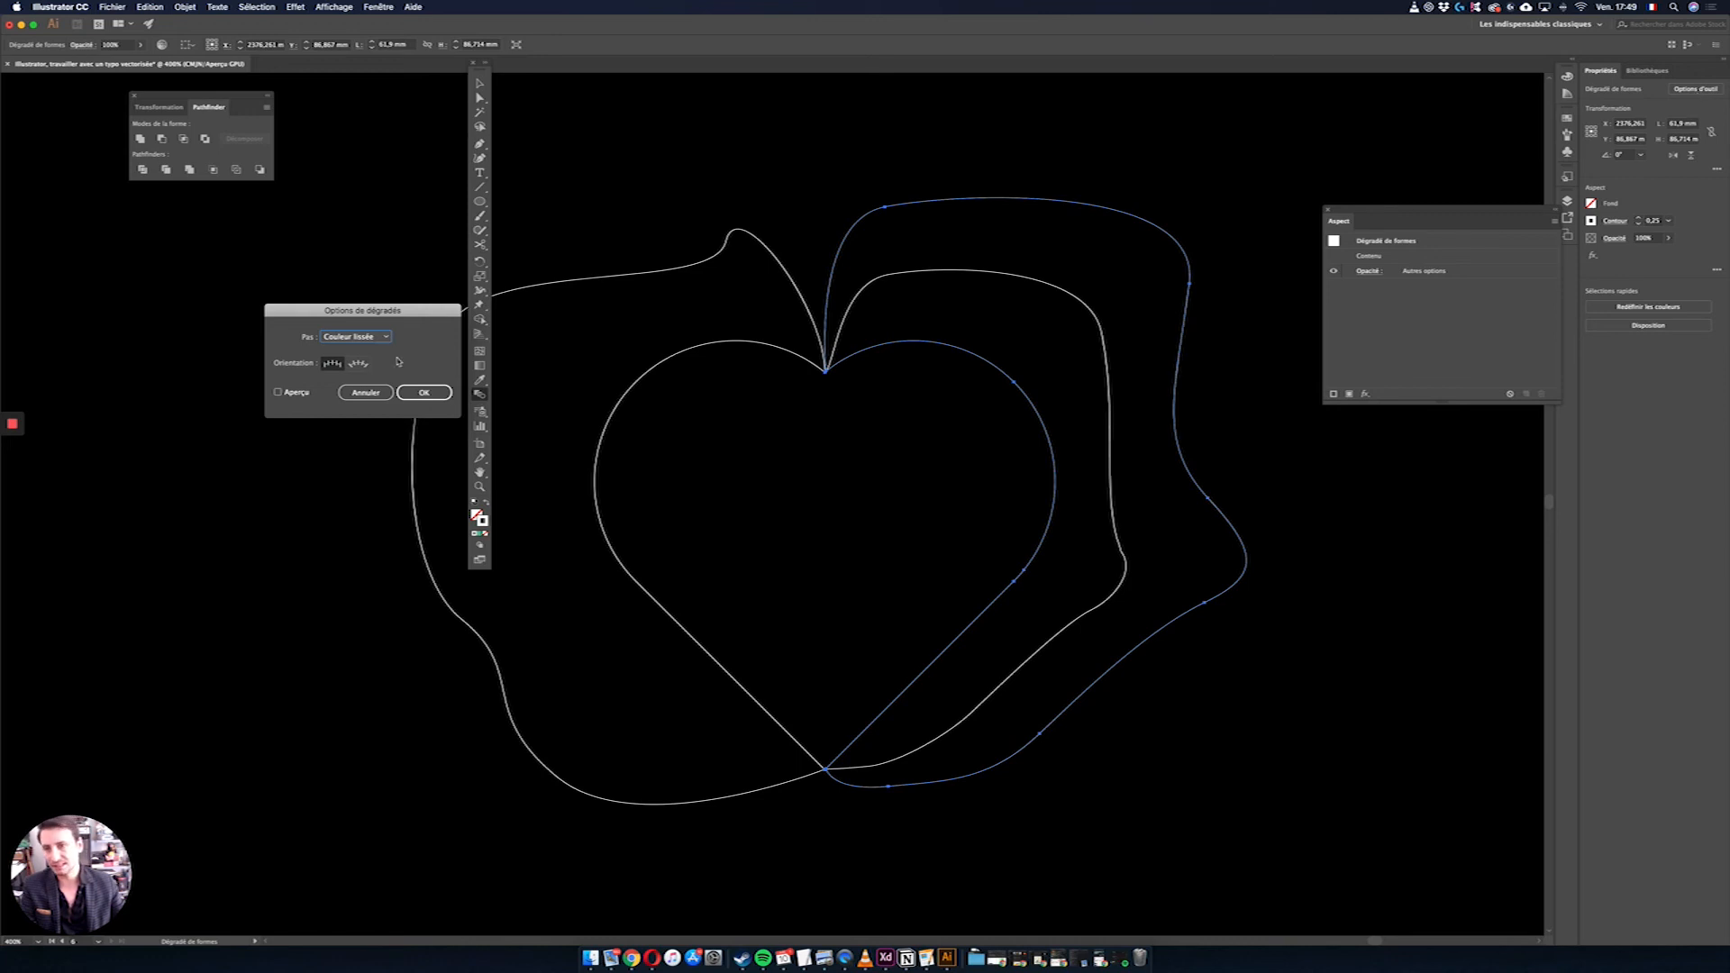
click(369, 338)
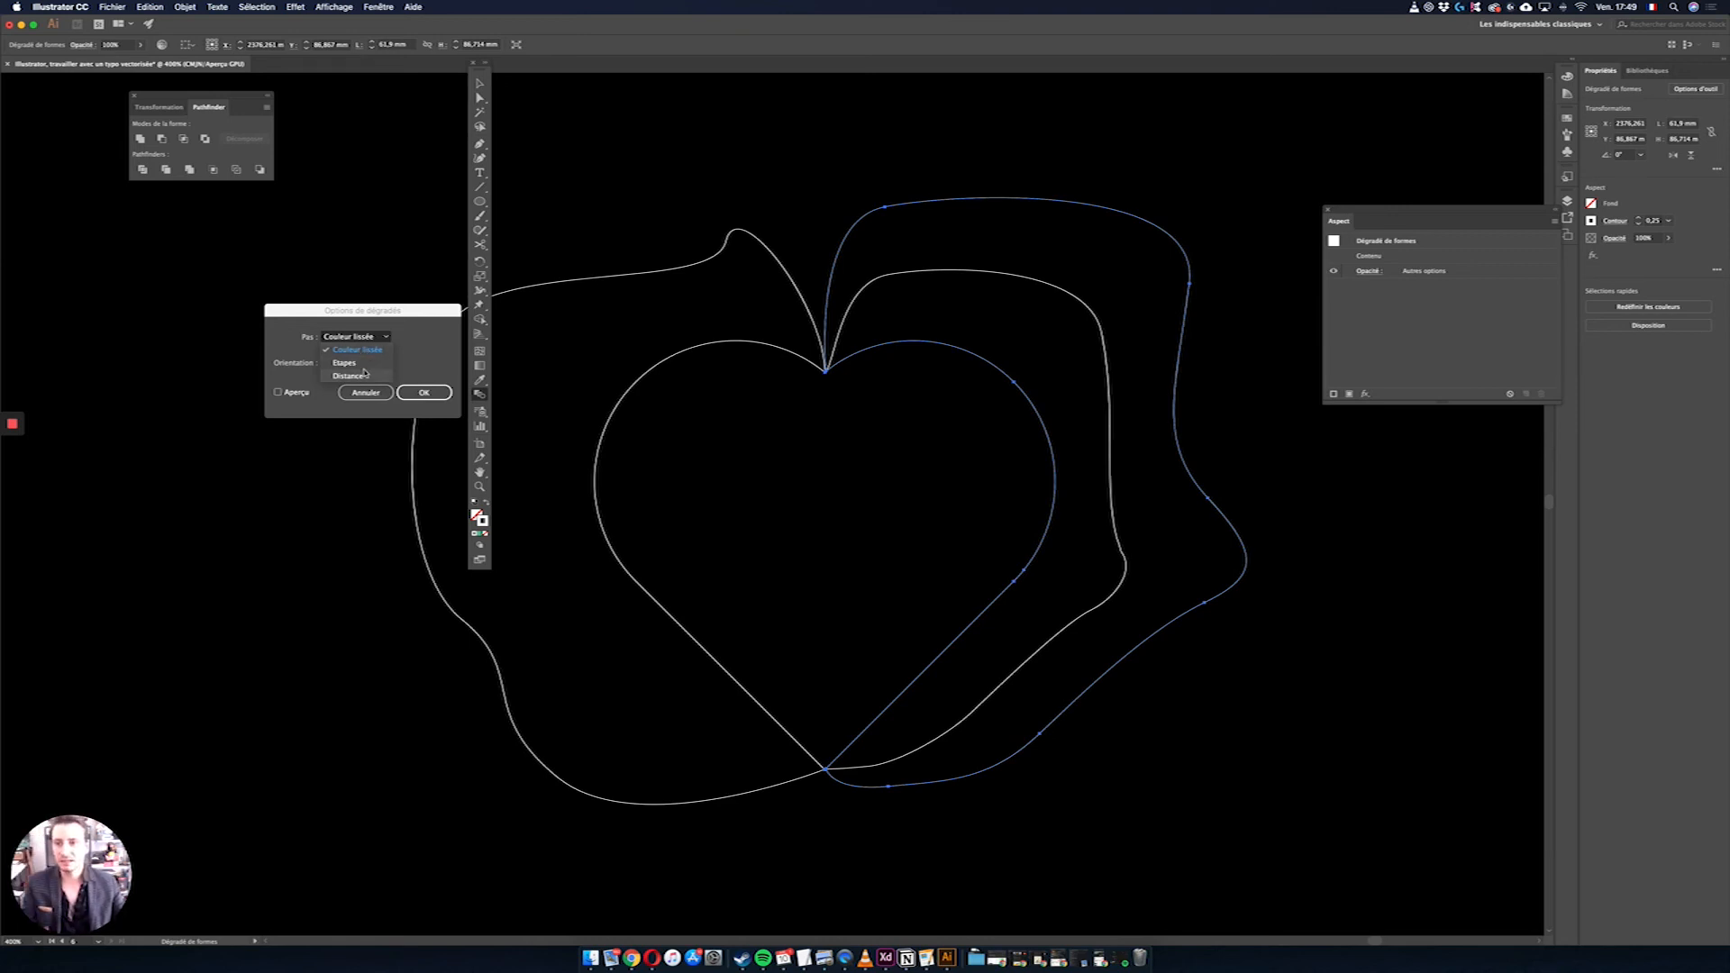
click(361, 363)
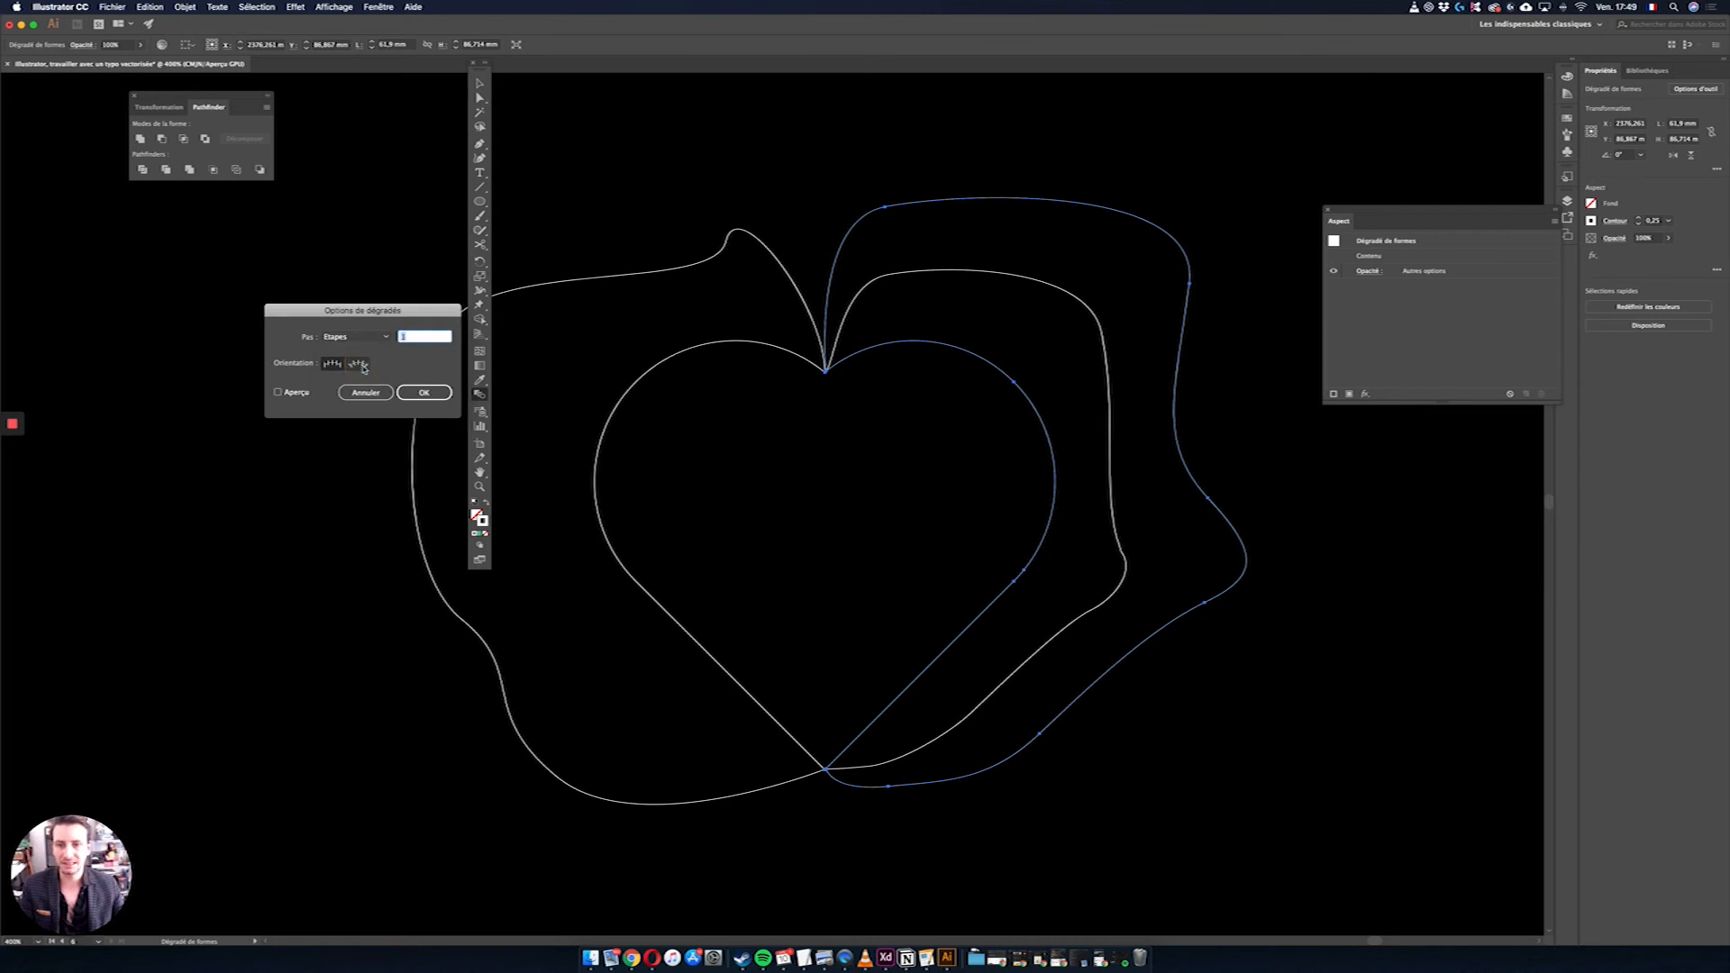
click(430, 338)
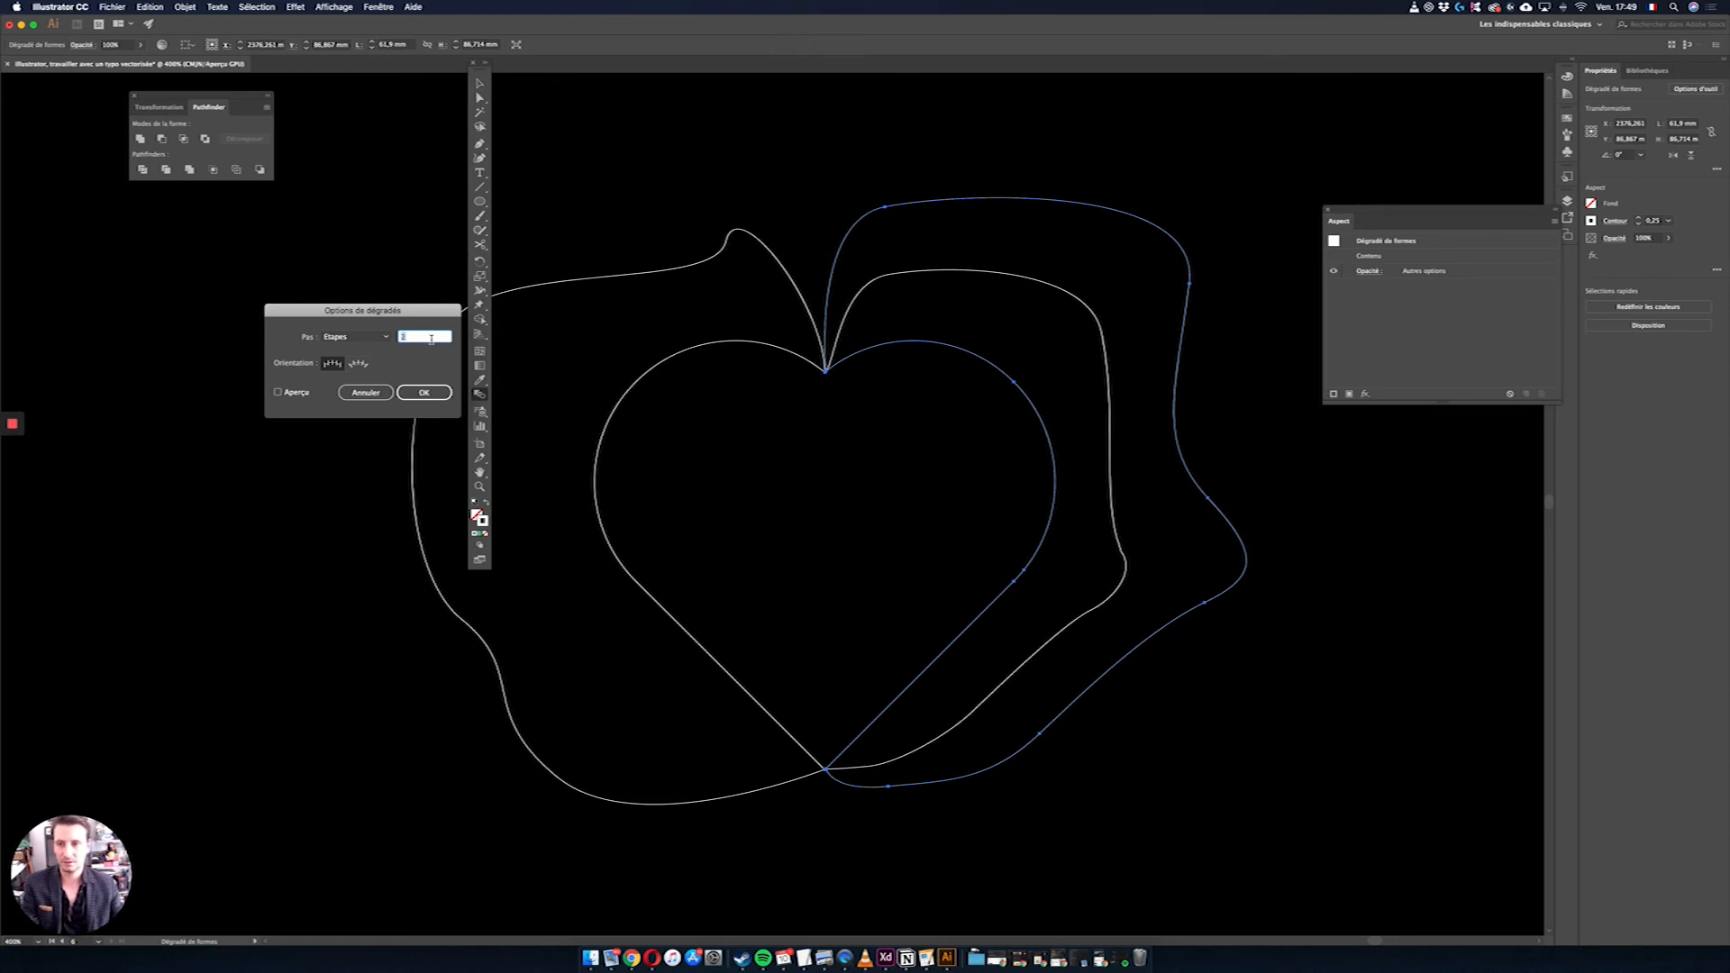
click(279, 393)
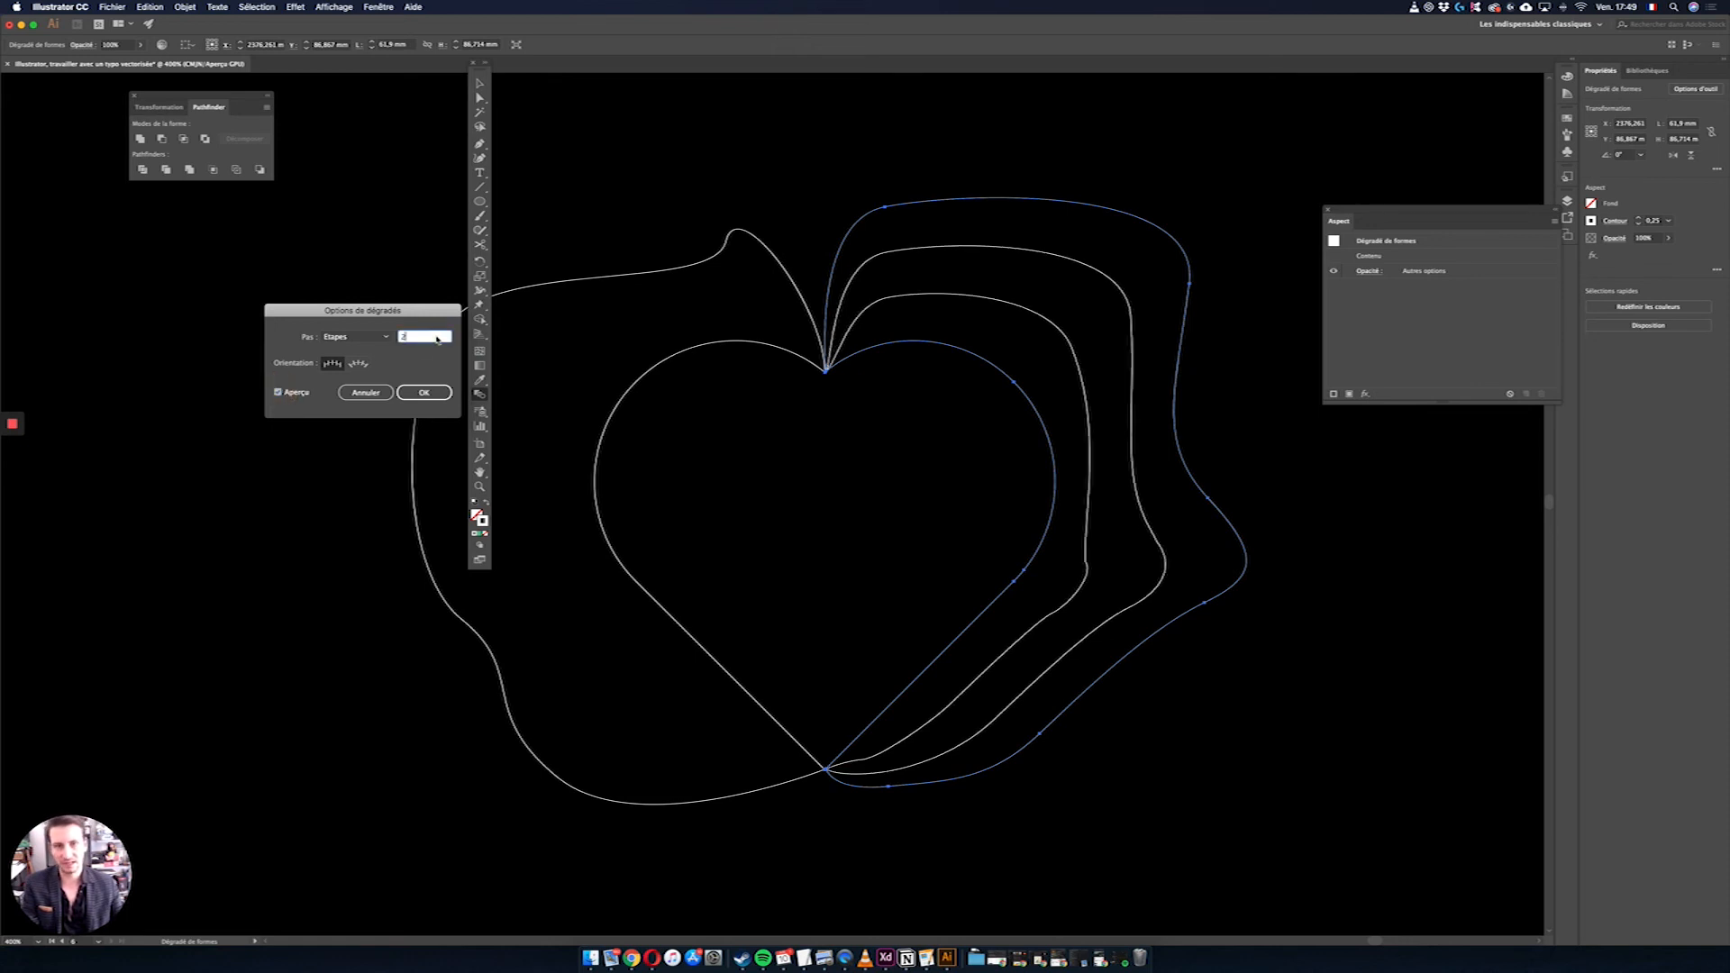
Step: Raise the right blend's number of steps to 20 and apply the options
key(Up)
key(Up)
key(Up)
key(Up)
key(Up)
key(Up)
key(Up)
key(Up)
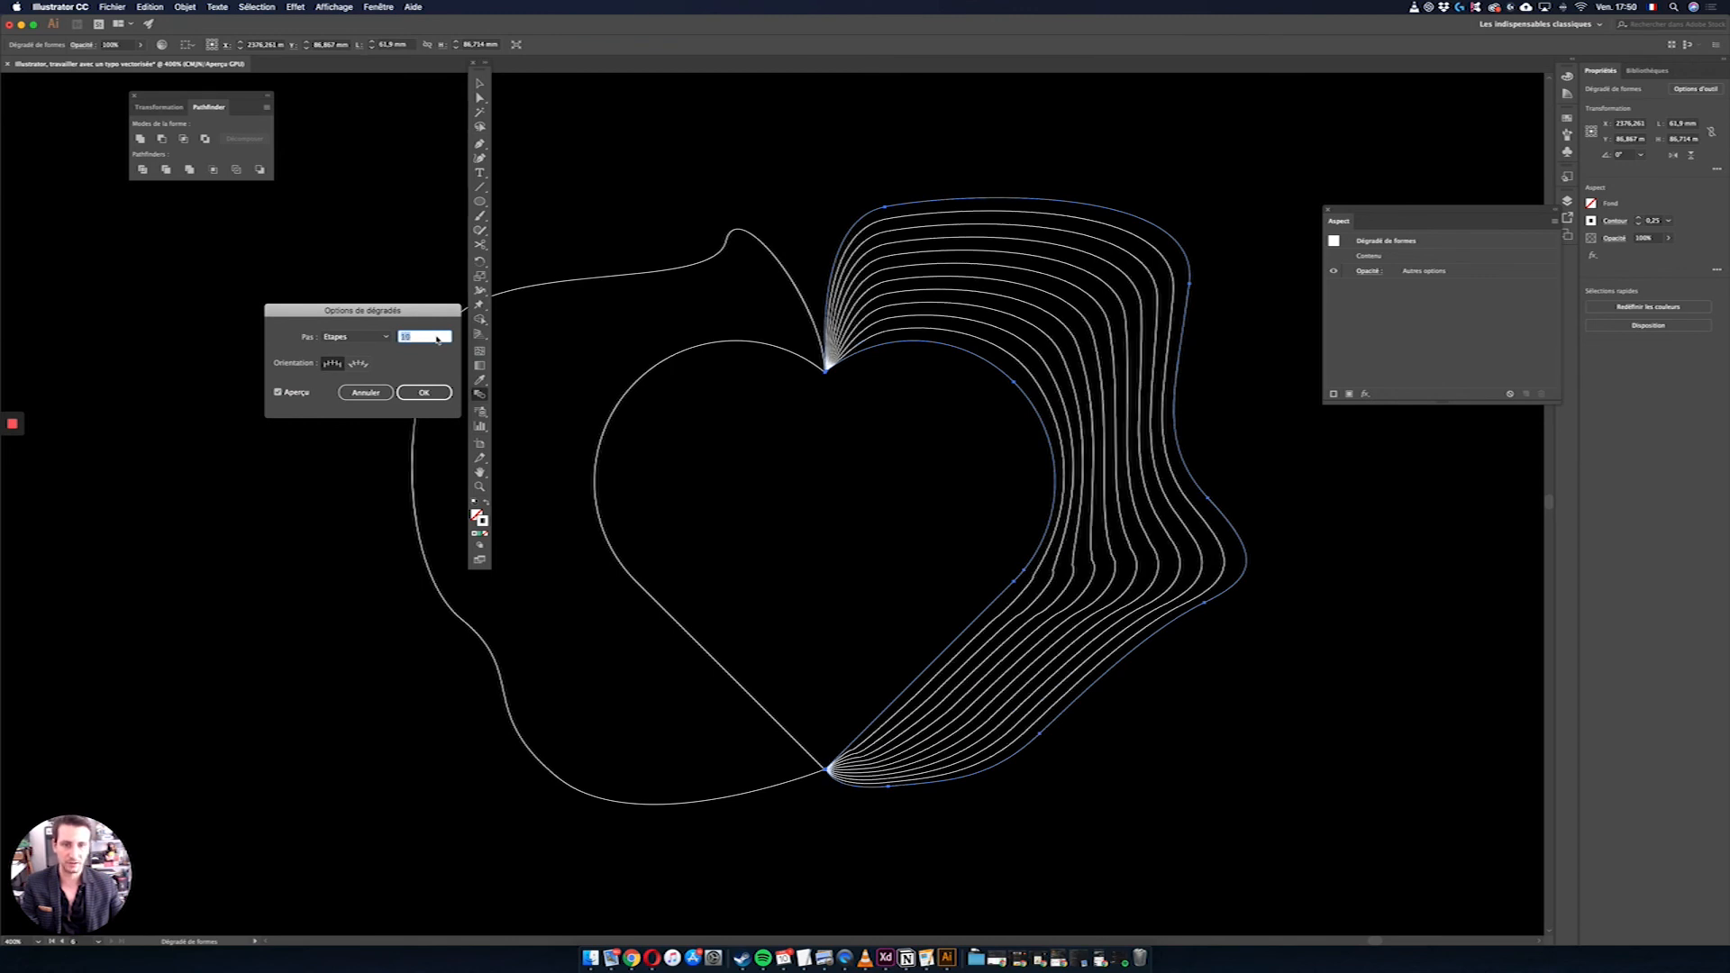
key(Up)
key(Up)
key(Up)
key(Up)
key(Up)
key(Up)
key(Up)
key(Up)
key(Up)
key(Up)
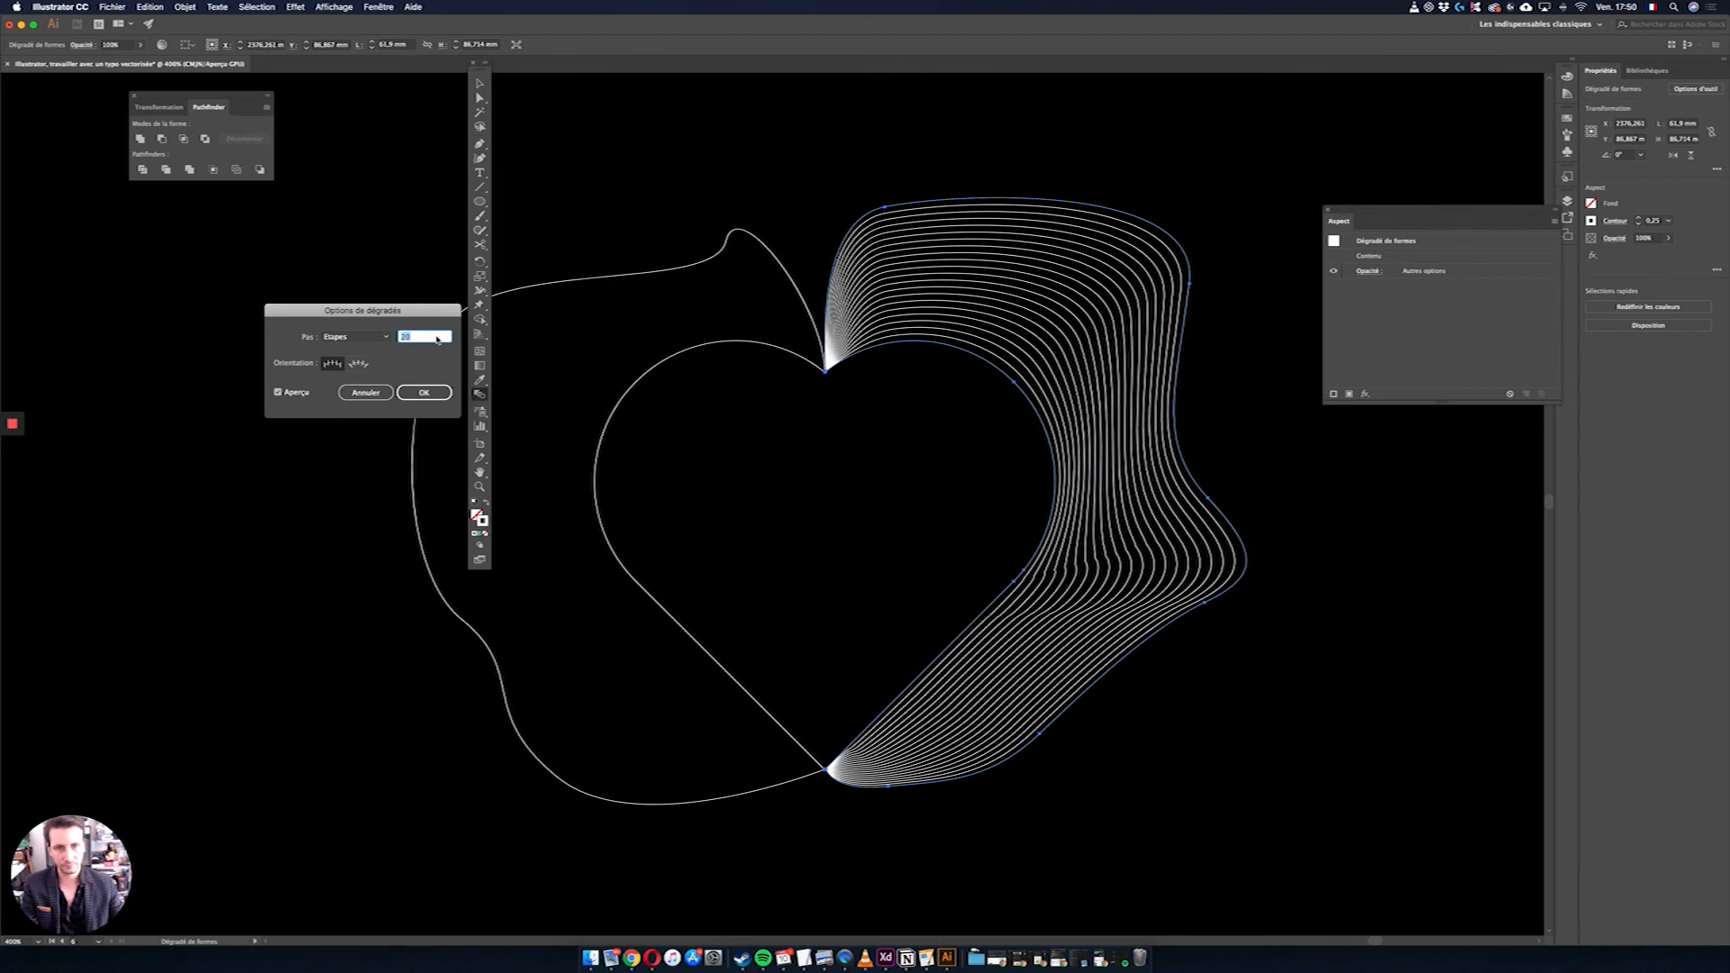
click(424, 392)
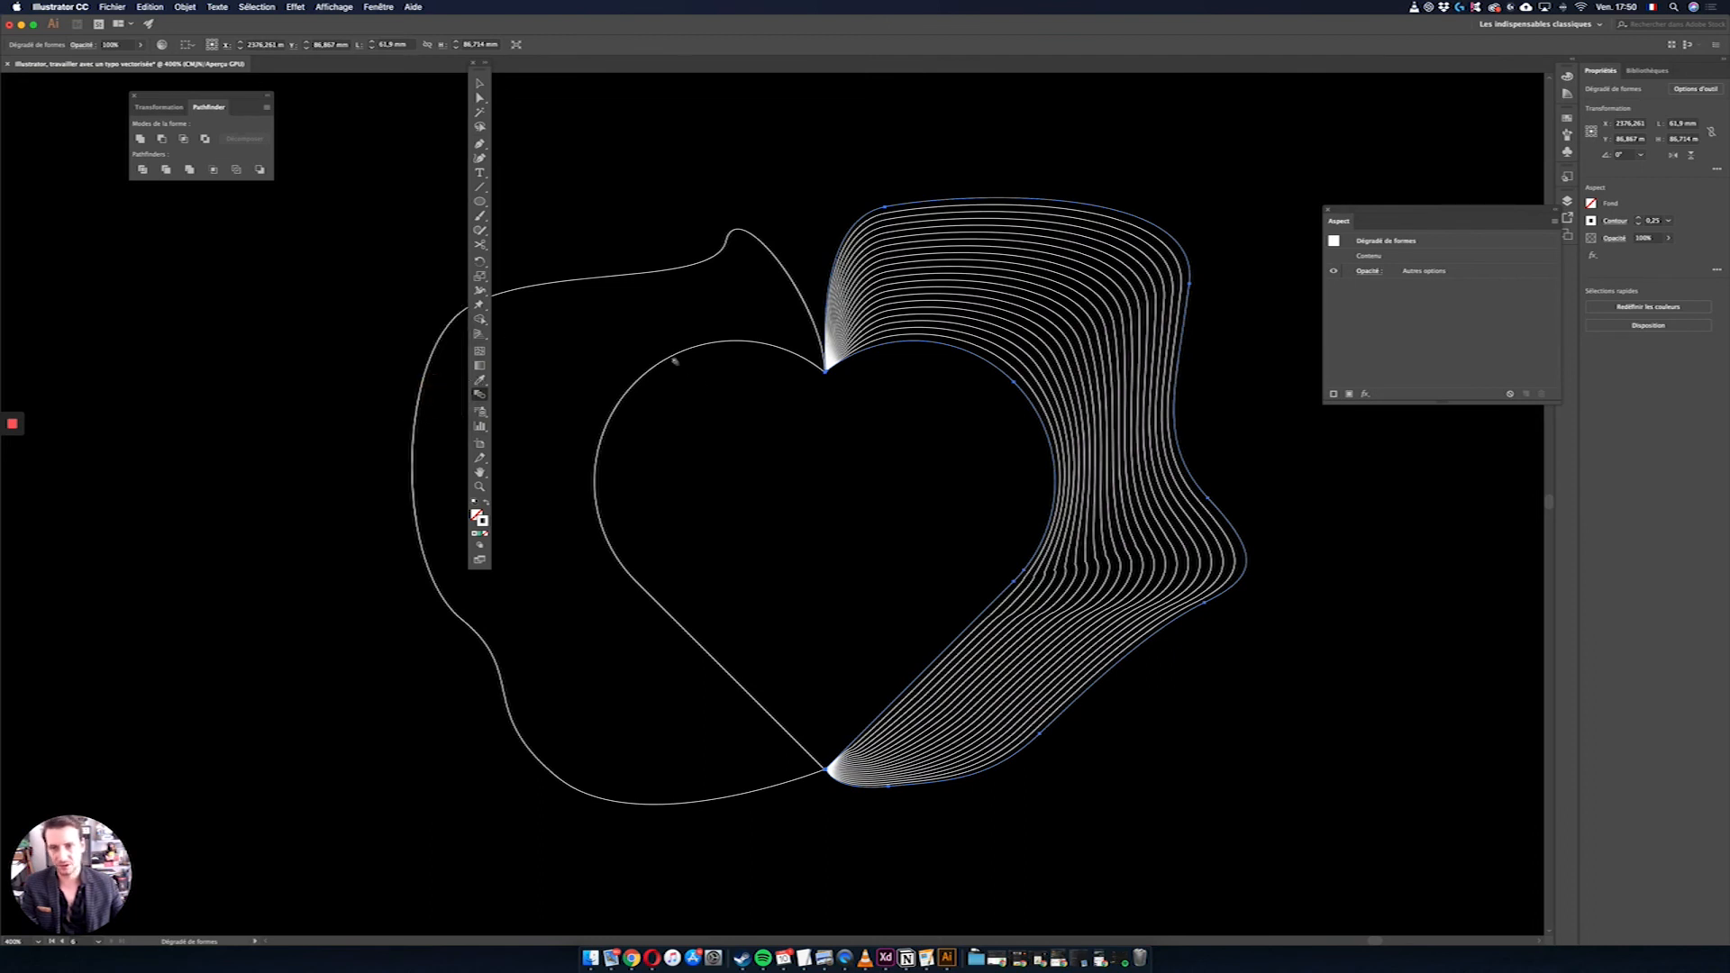
Step: Blend the left half of the heart with the left wavy curve and try to set its number of steps to 2
click(671, 359)
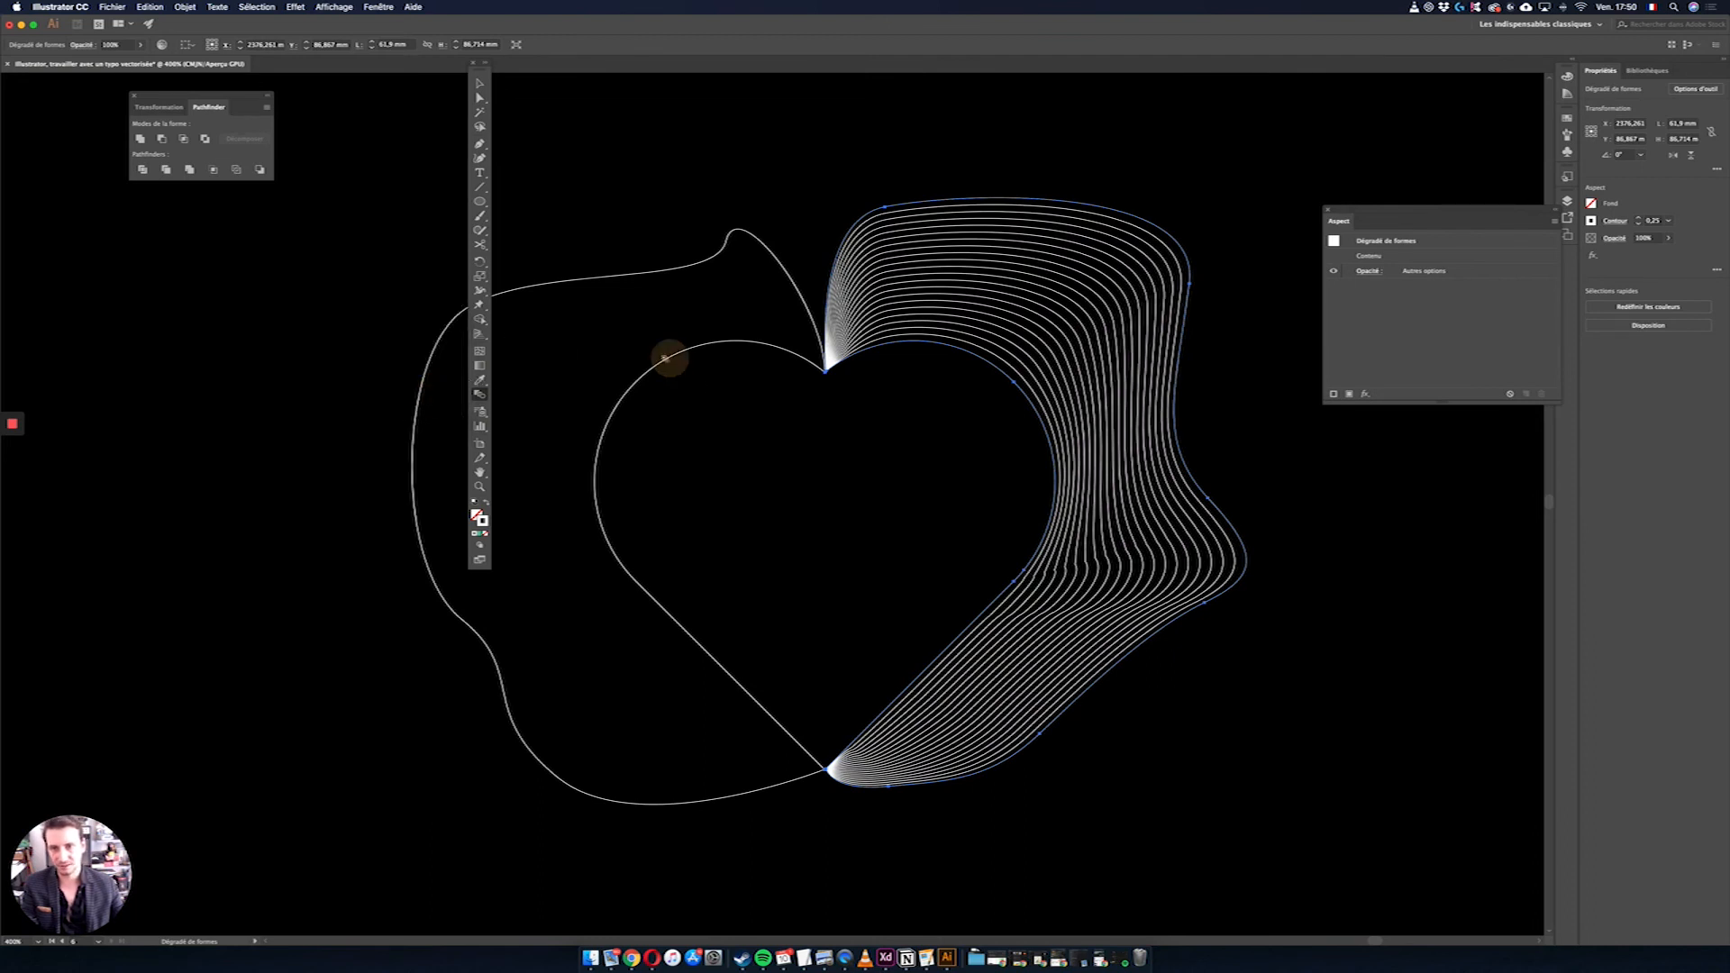
click(441, 338)
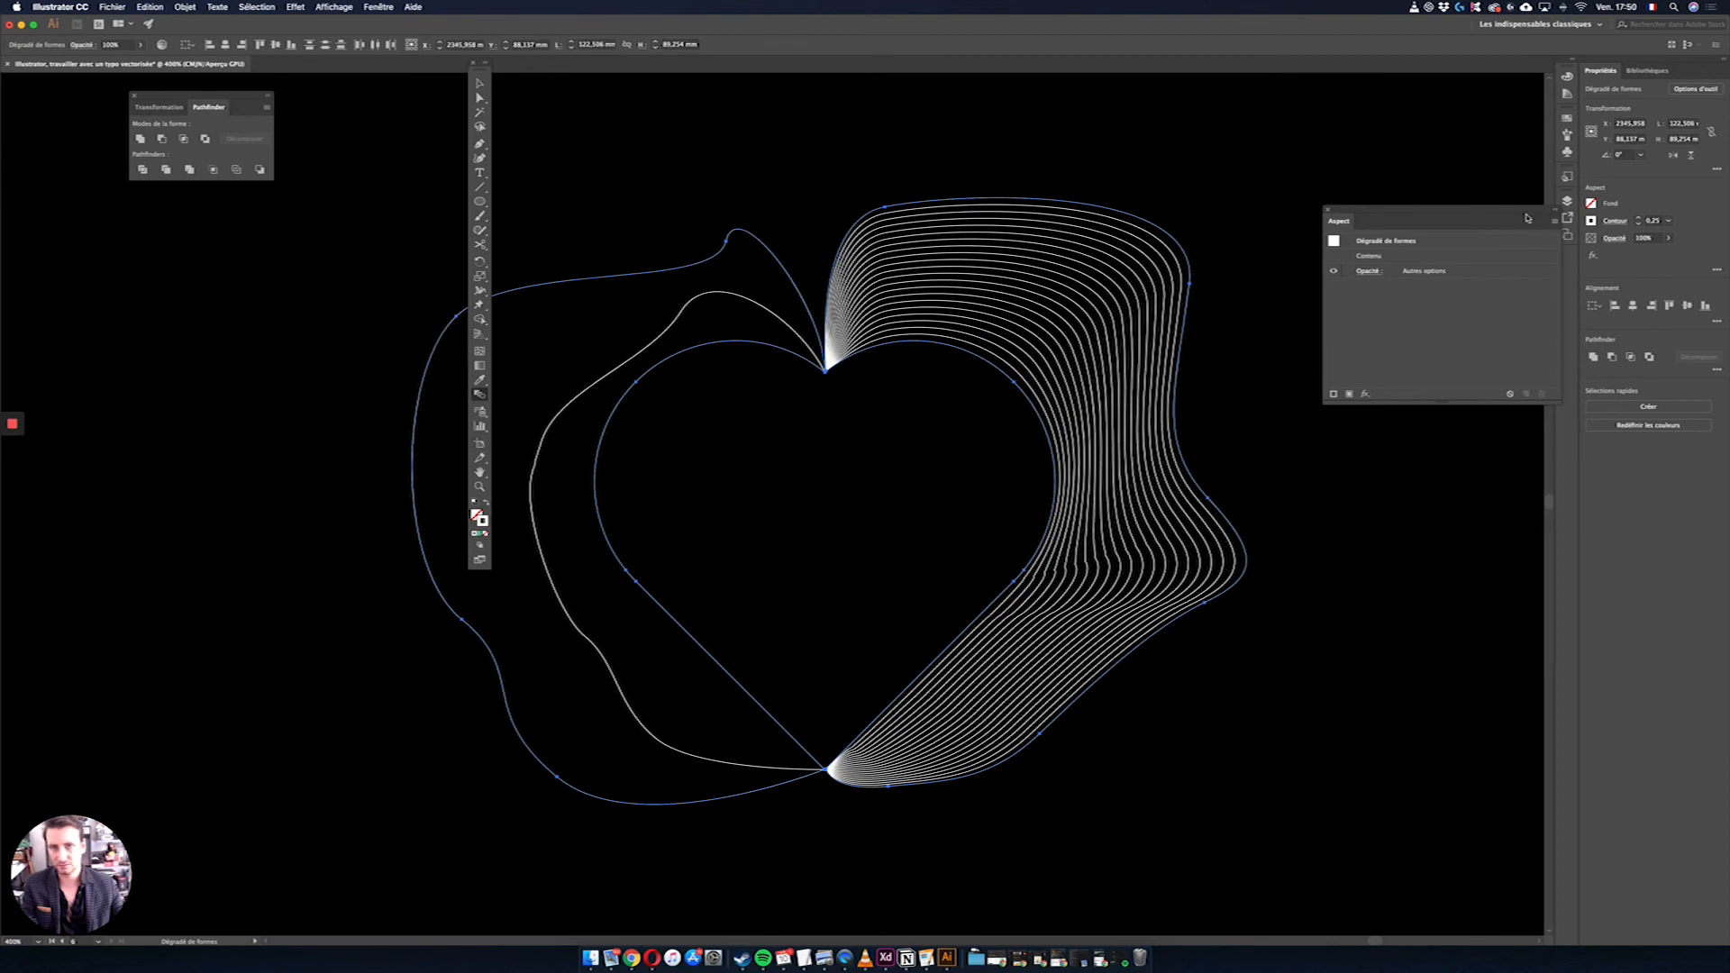
click(1699, 91)
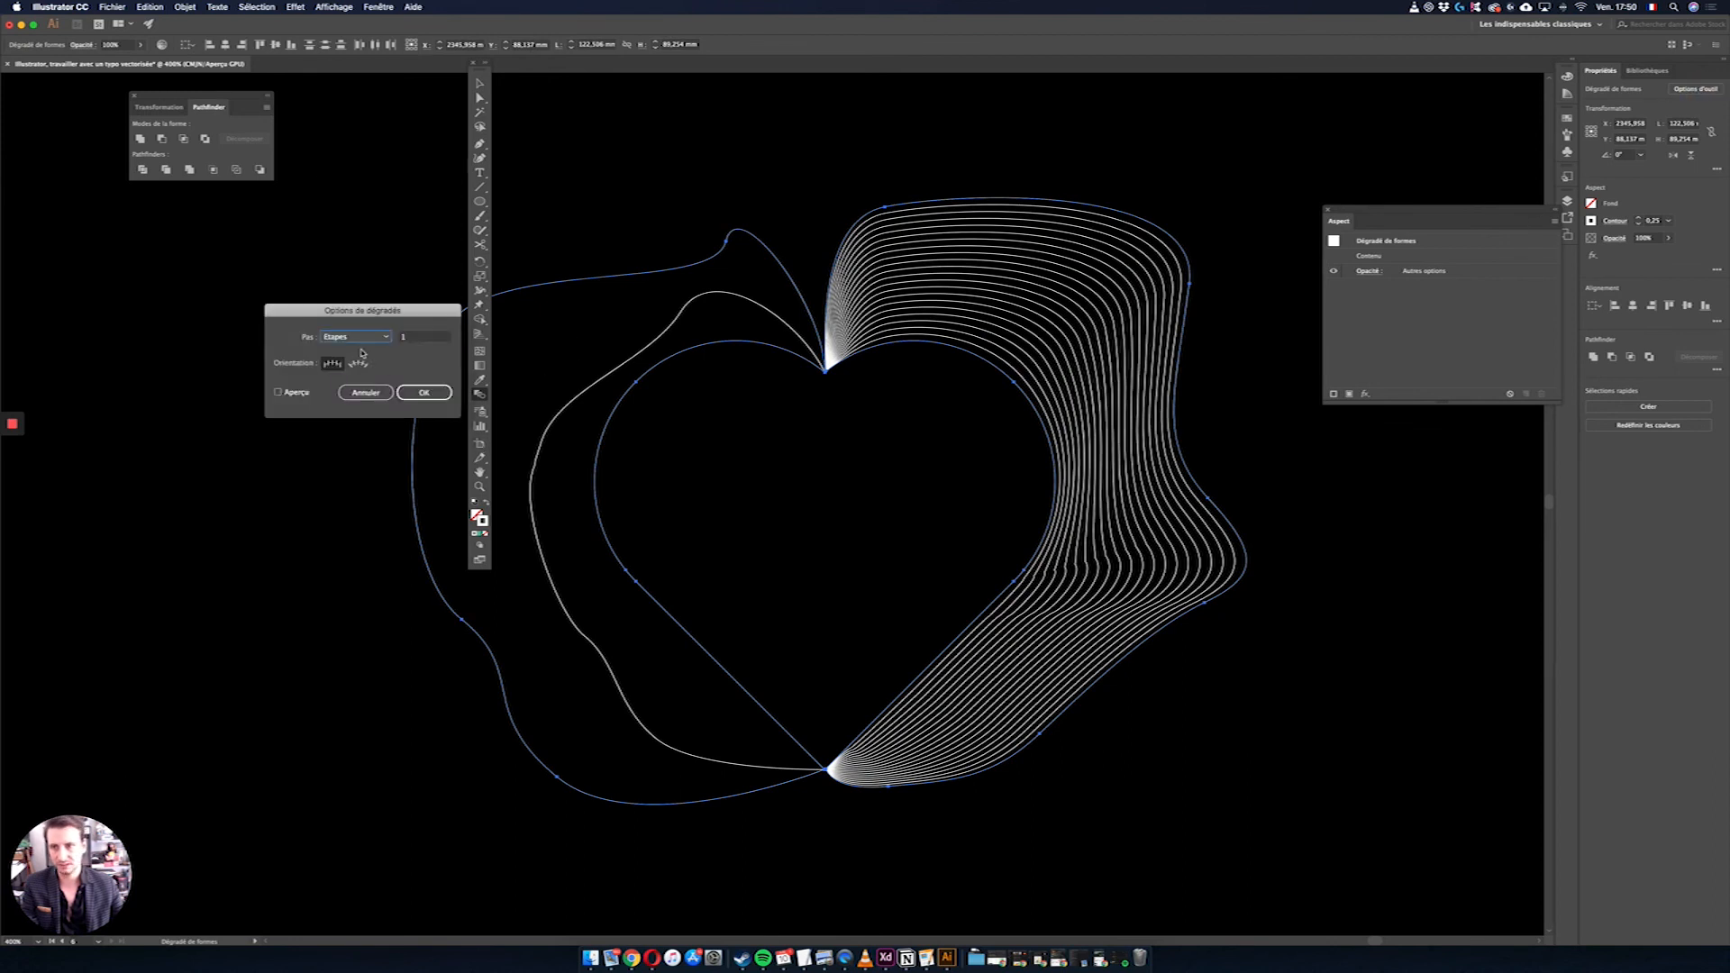
click(278, 392)
double_click(420, 336)
text(2)
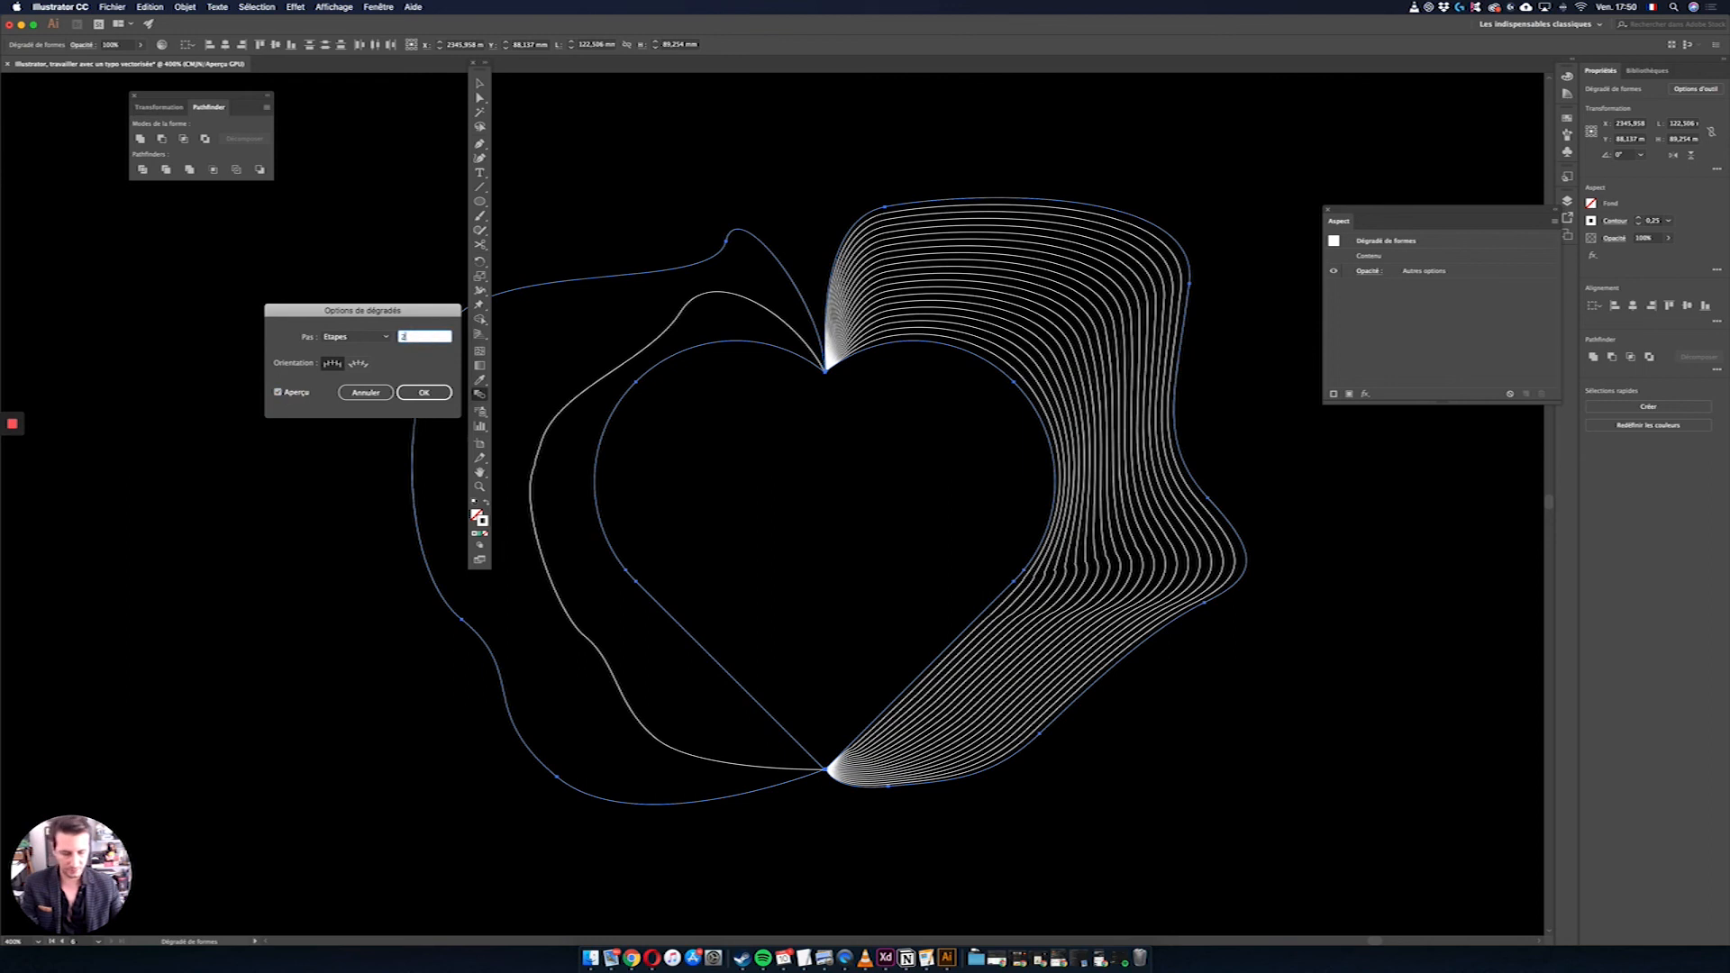
key(Return)
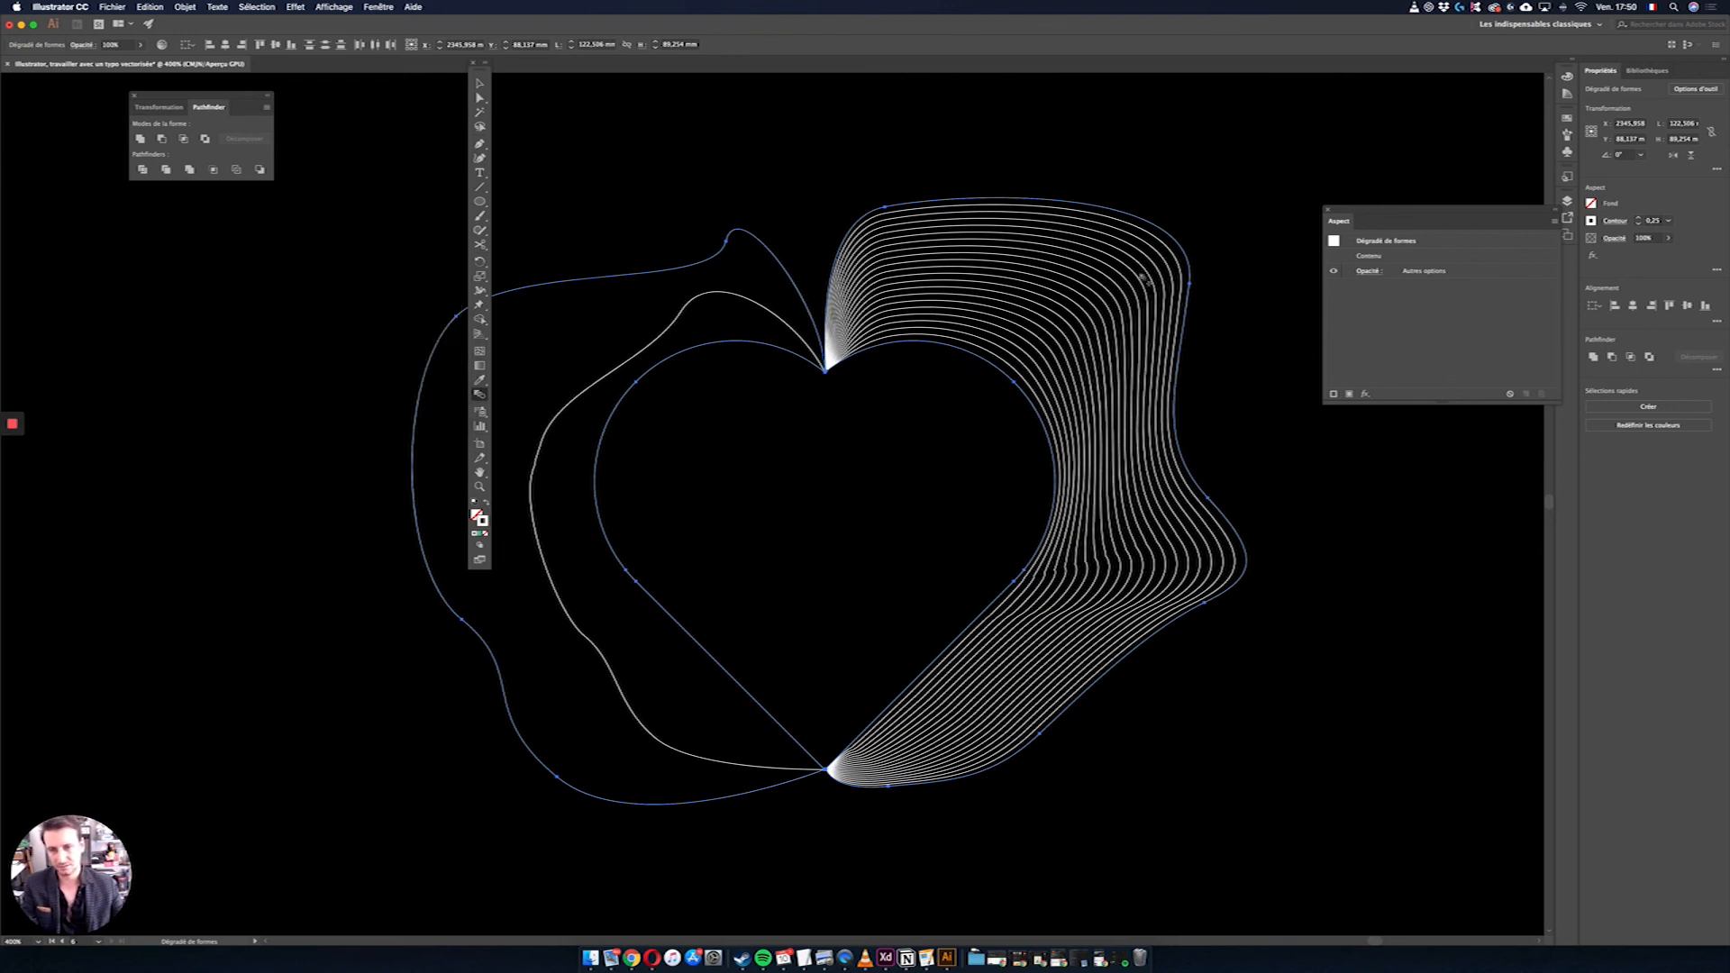
Step: Reopen the blend options for the left blend and try again to change its step count with the preview on
click(1711, 92)
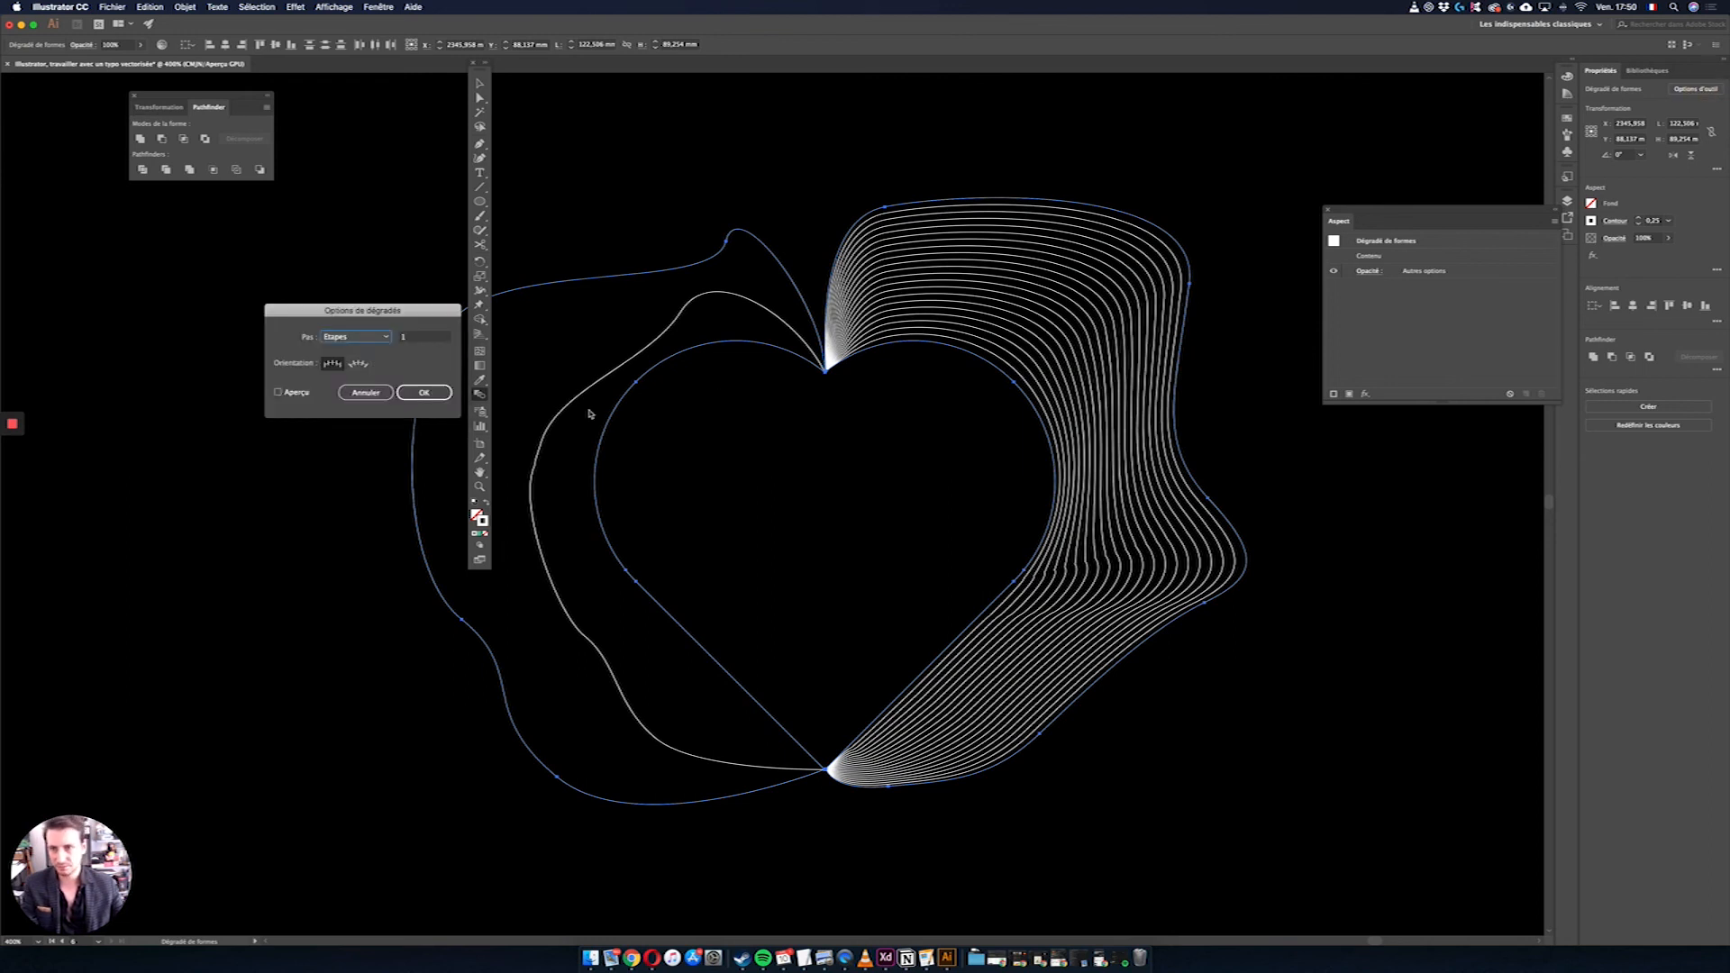
click(278, 392)
click(402, 336)
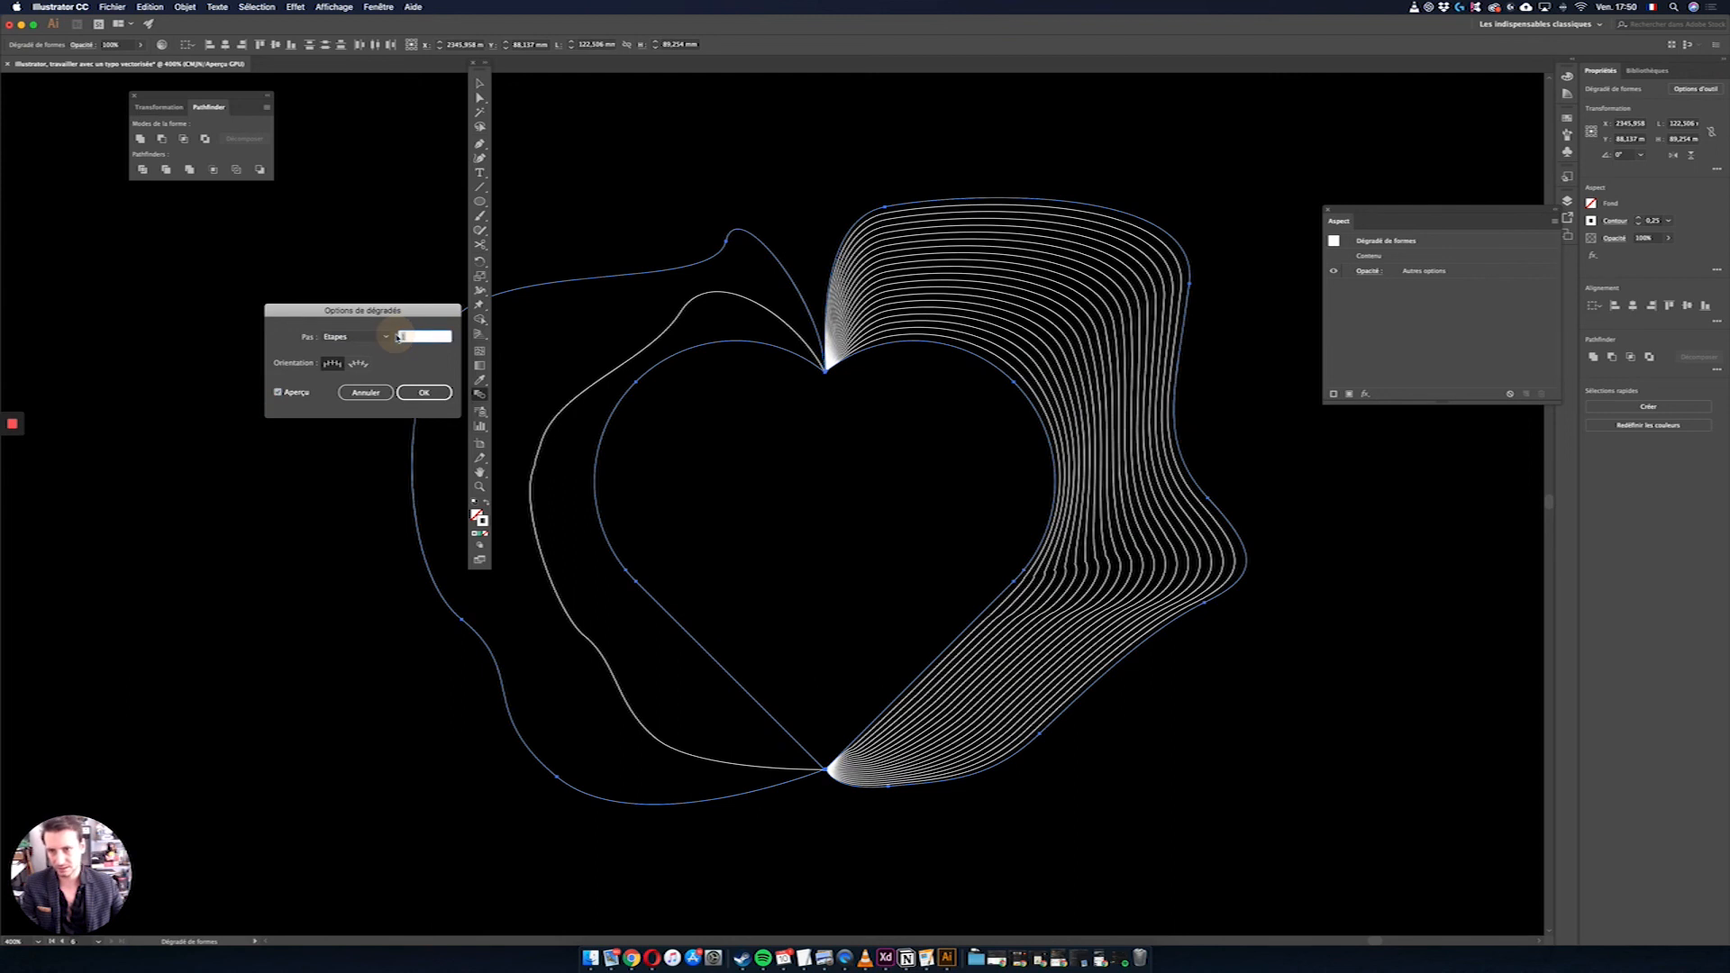
click(441, 393)
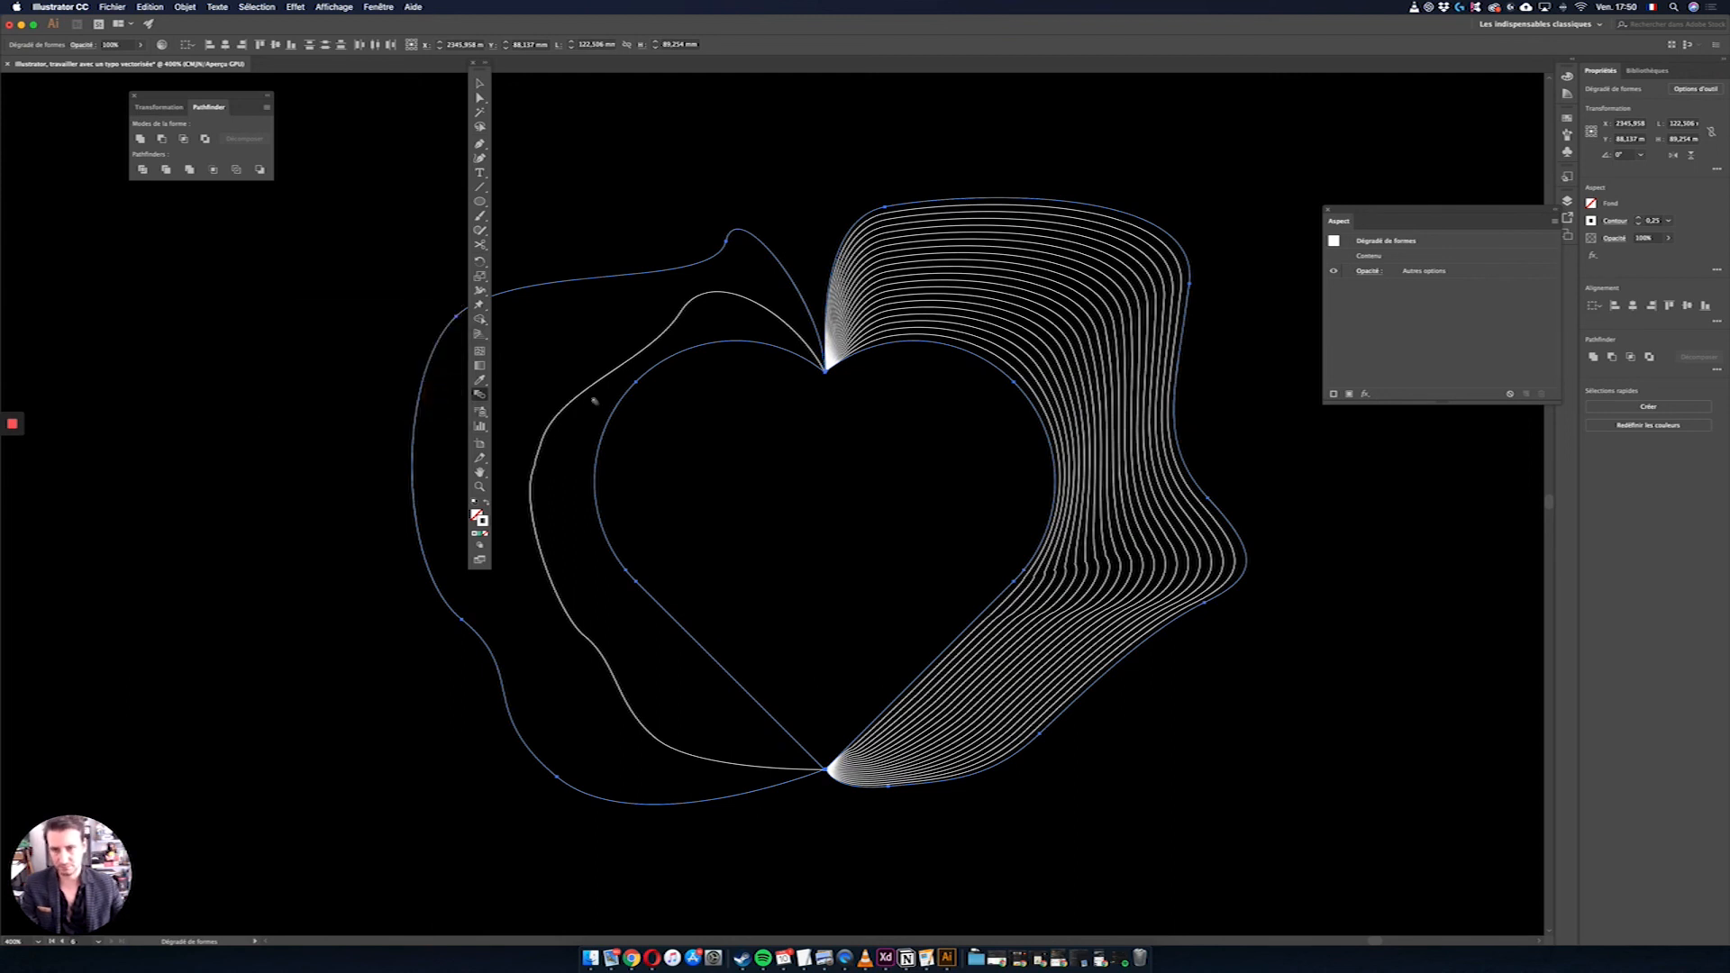
Step: Try to raise the left blend's number of steps to 20 with the preview on, and apply the options
double_click(479, 395)
click(279, 392)
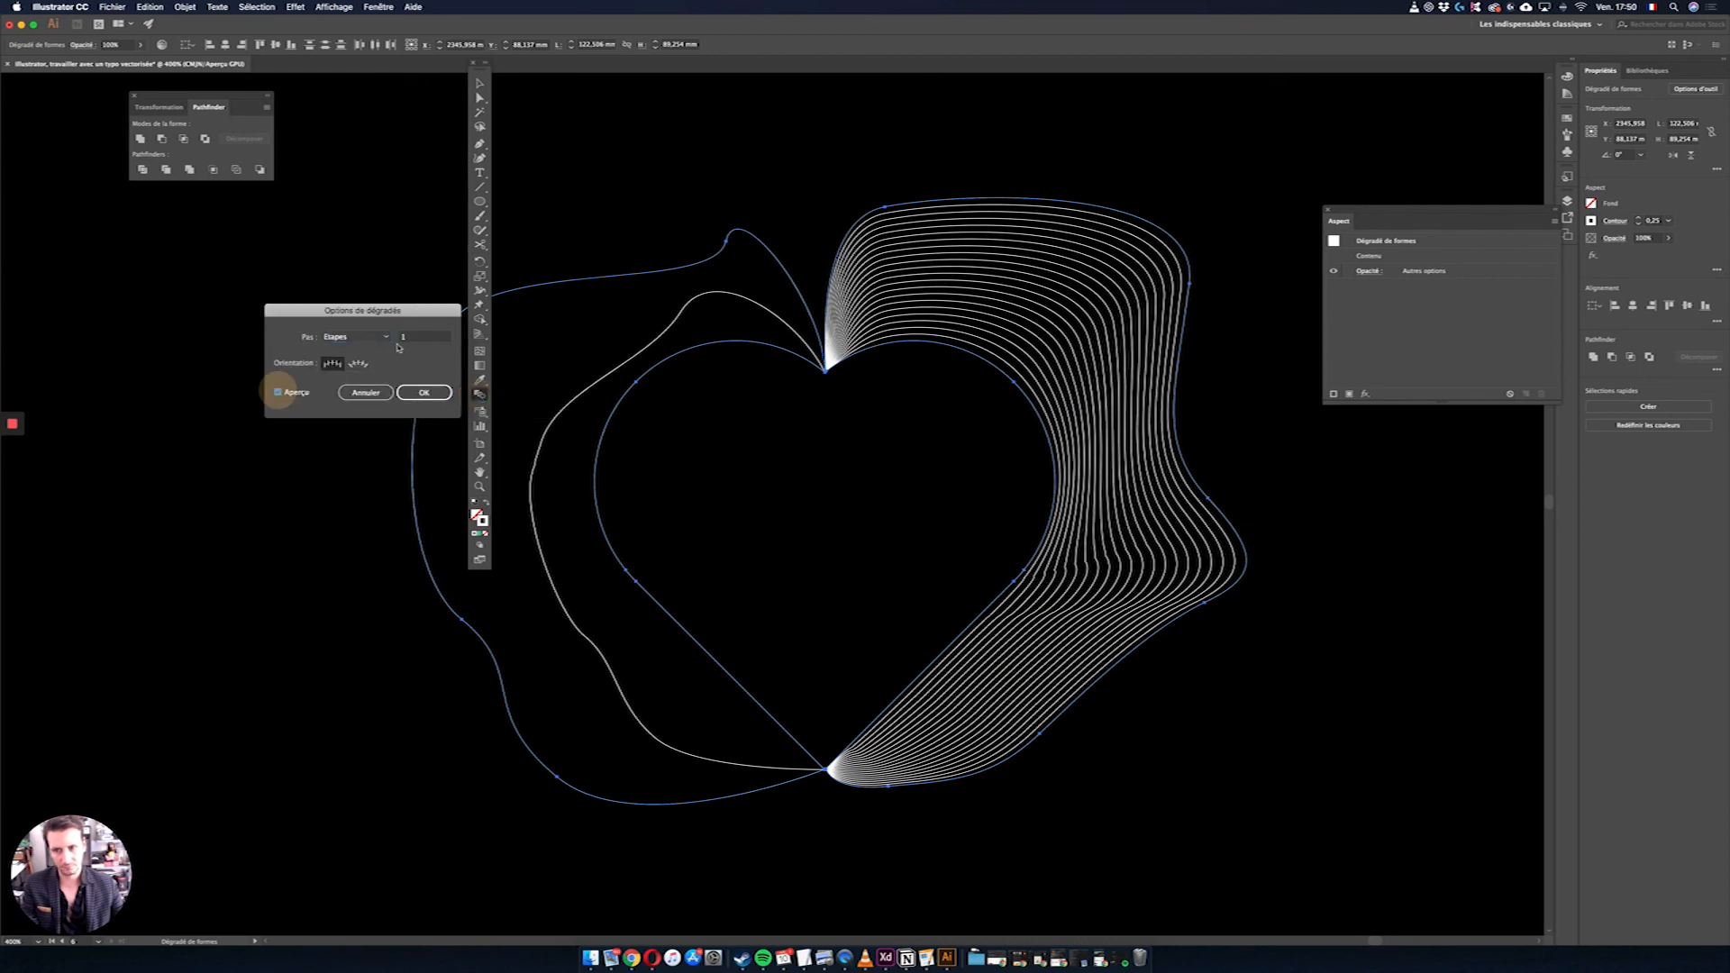
double_click(432, 336)
text(2)
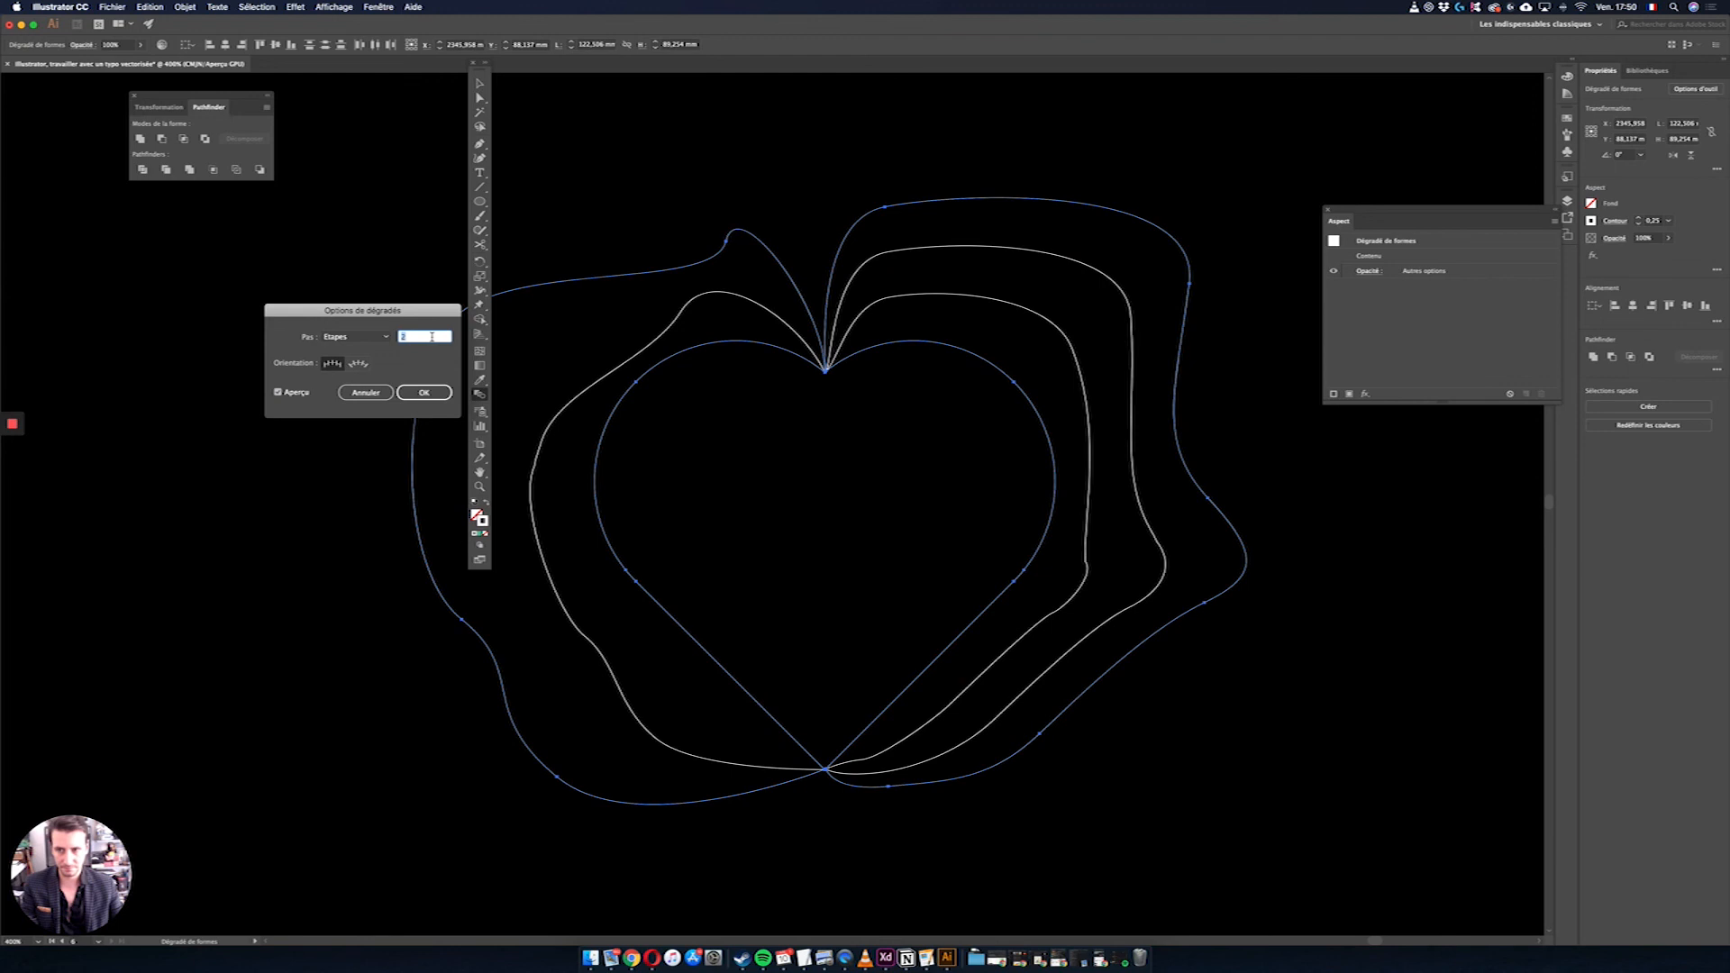
key(Up)
key(Up)
key(Up)
key(Up)
key(Up)
key(Up)
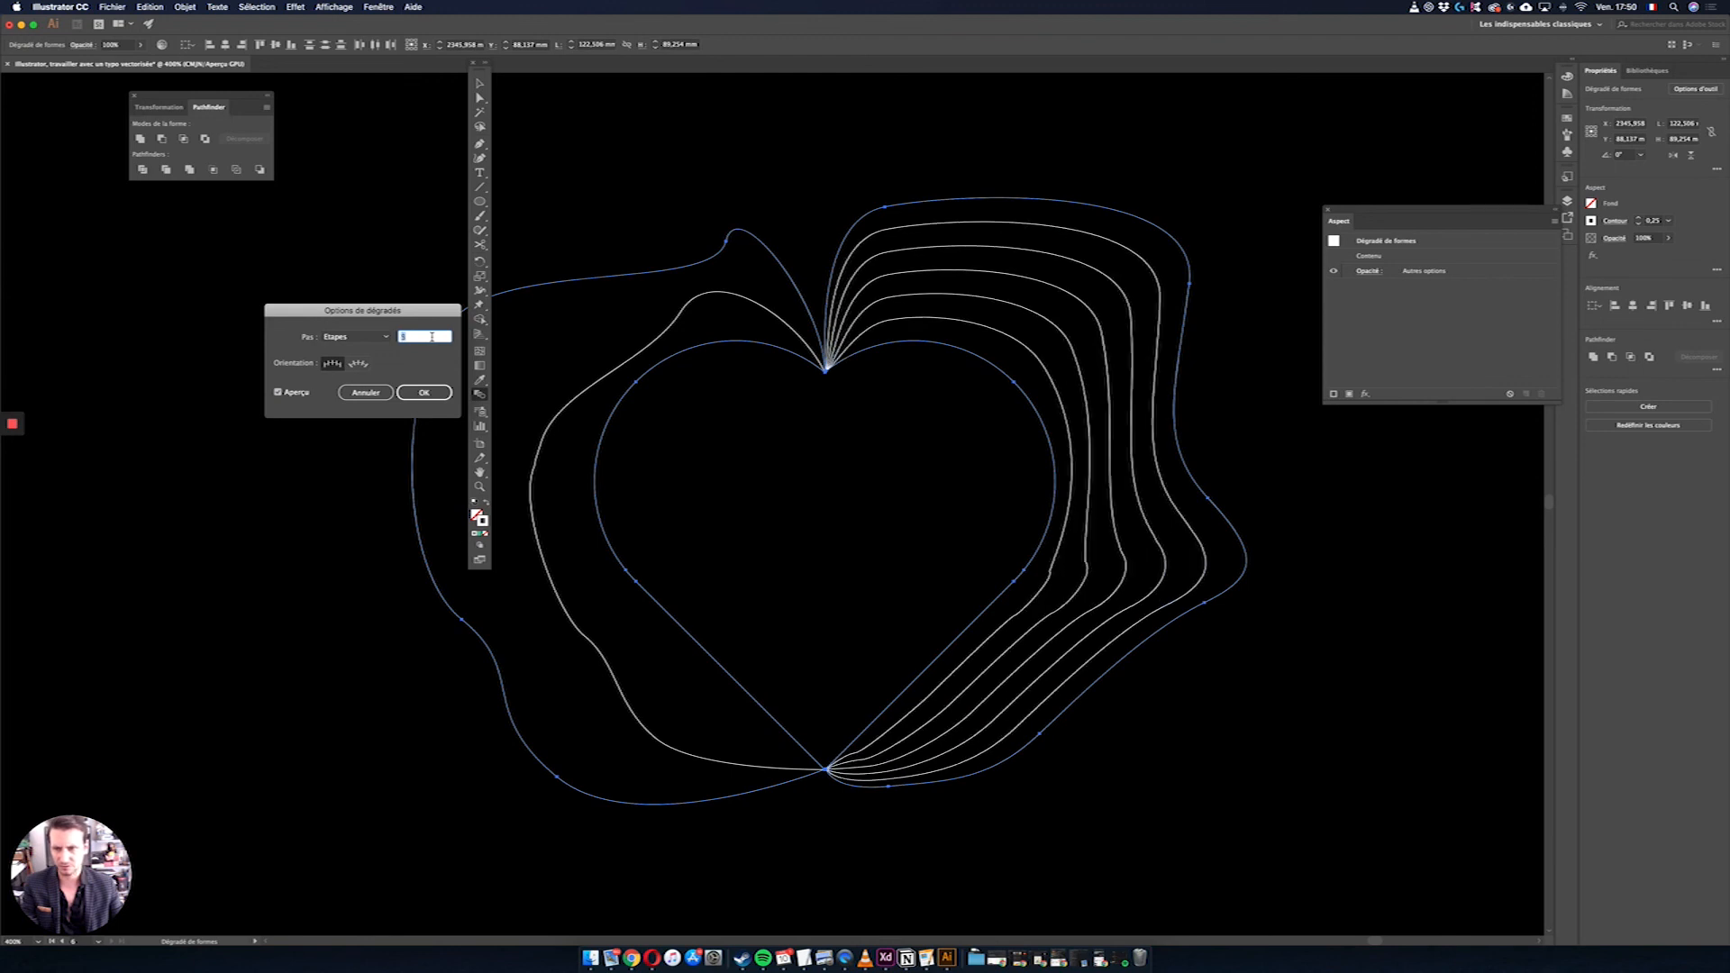
key(Up)
key(Up)
key(Up)
key(Up)
key(Up)
key(Up)
key(Up)
key(Up)
key(Up)
key(Up)
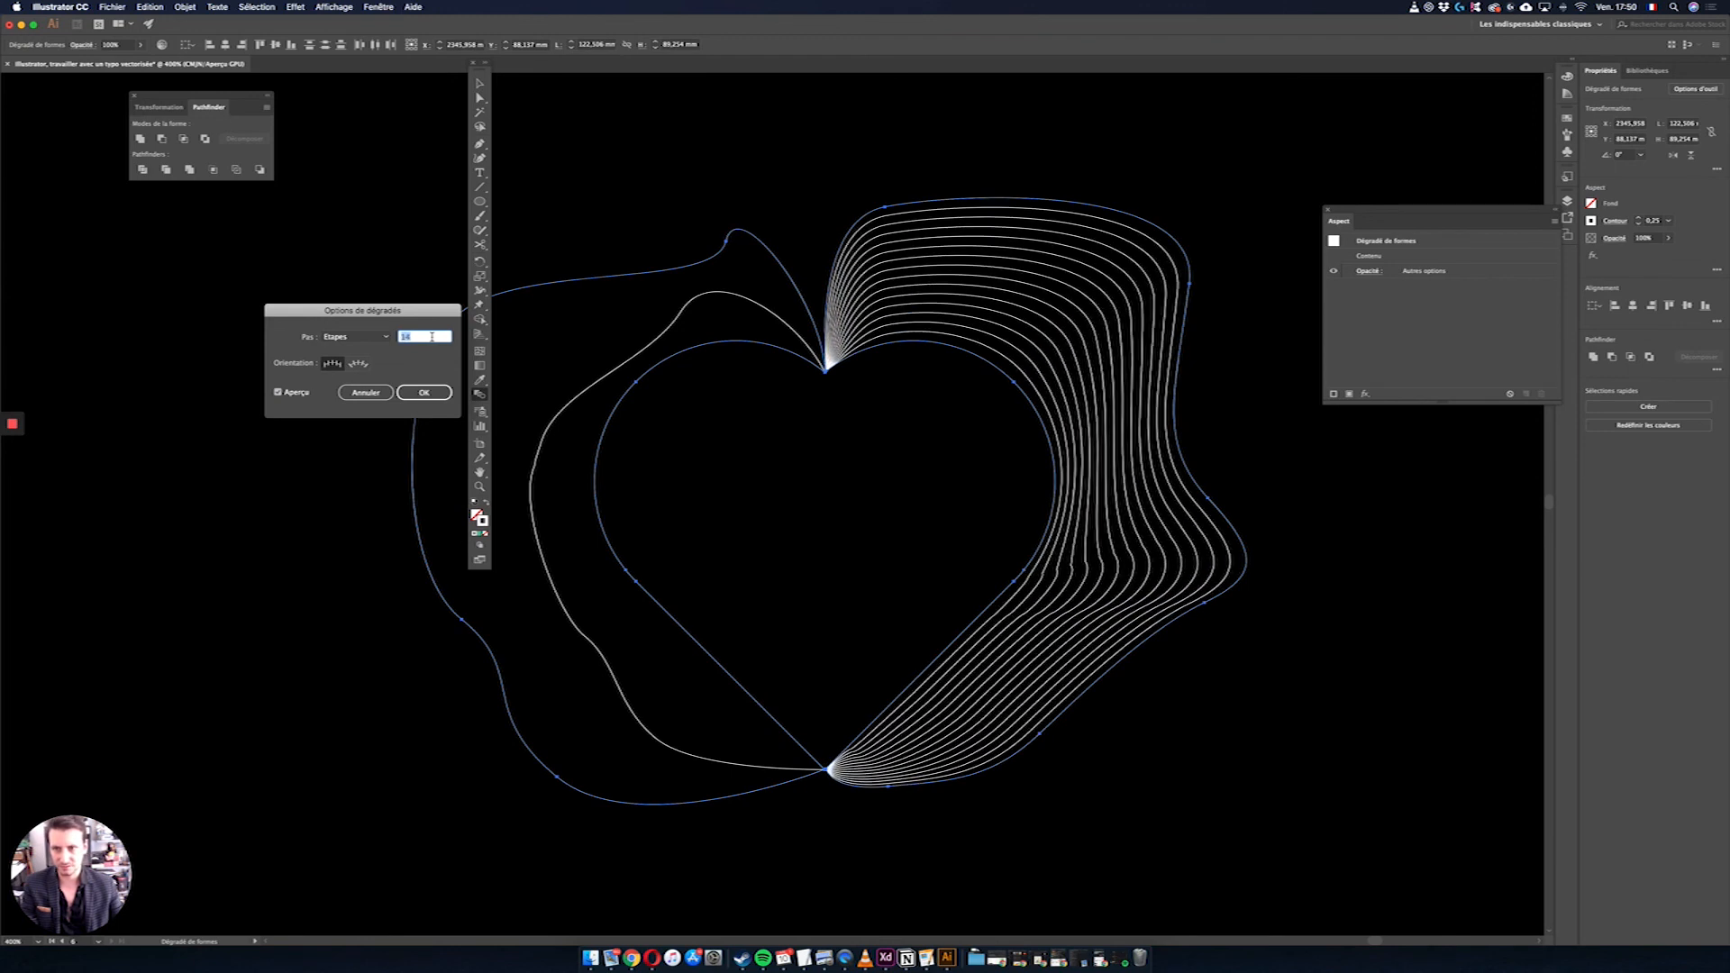
key(Up)
key(Up)
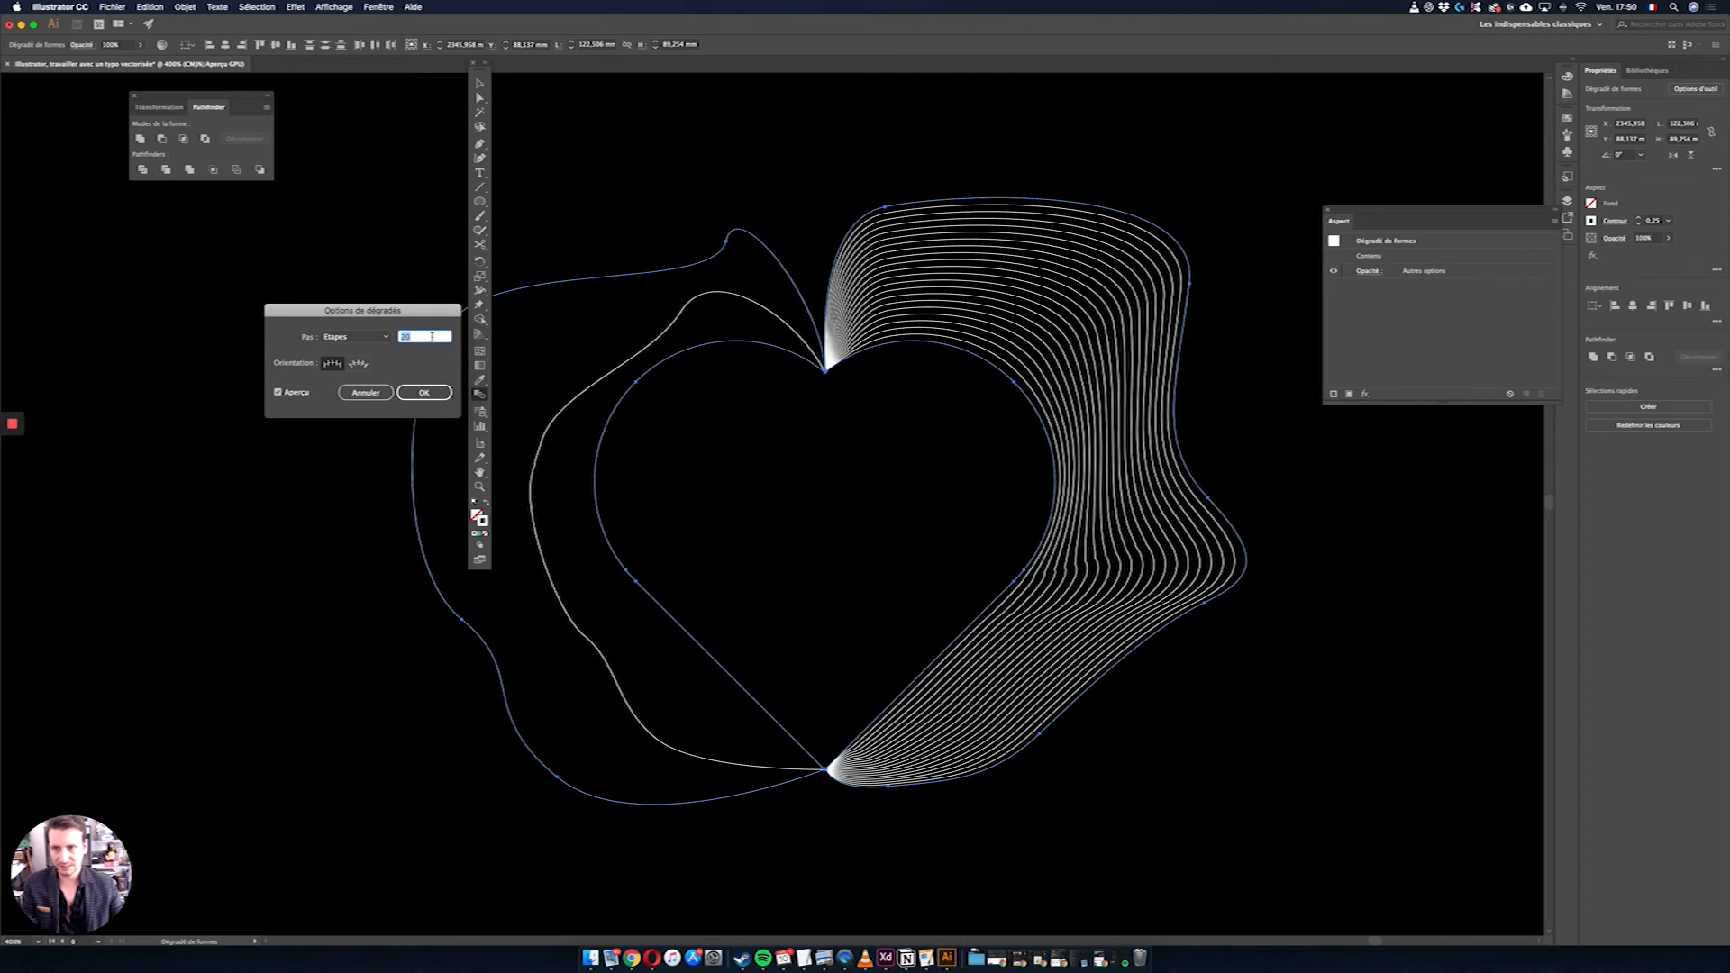
click(424, 392)
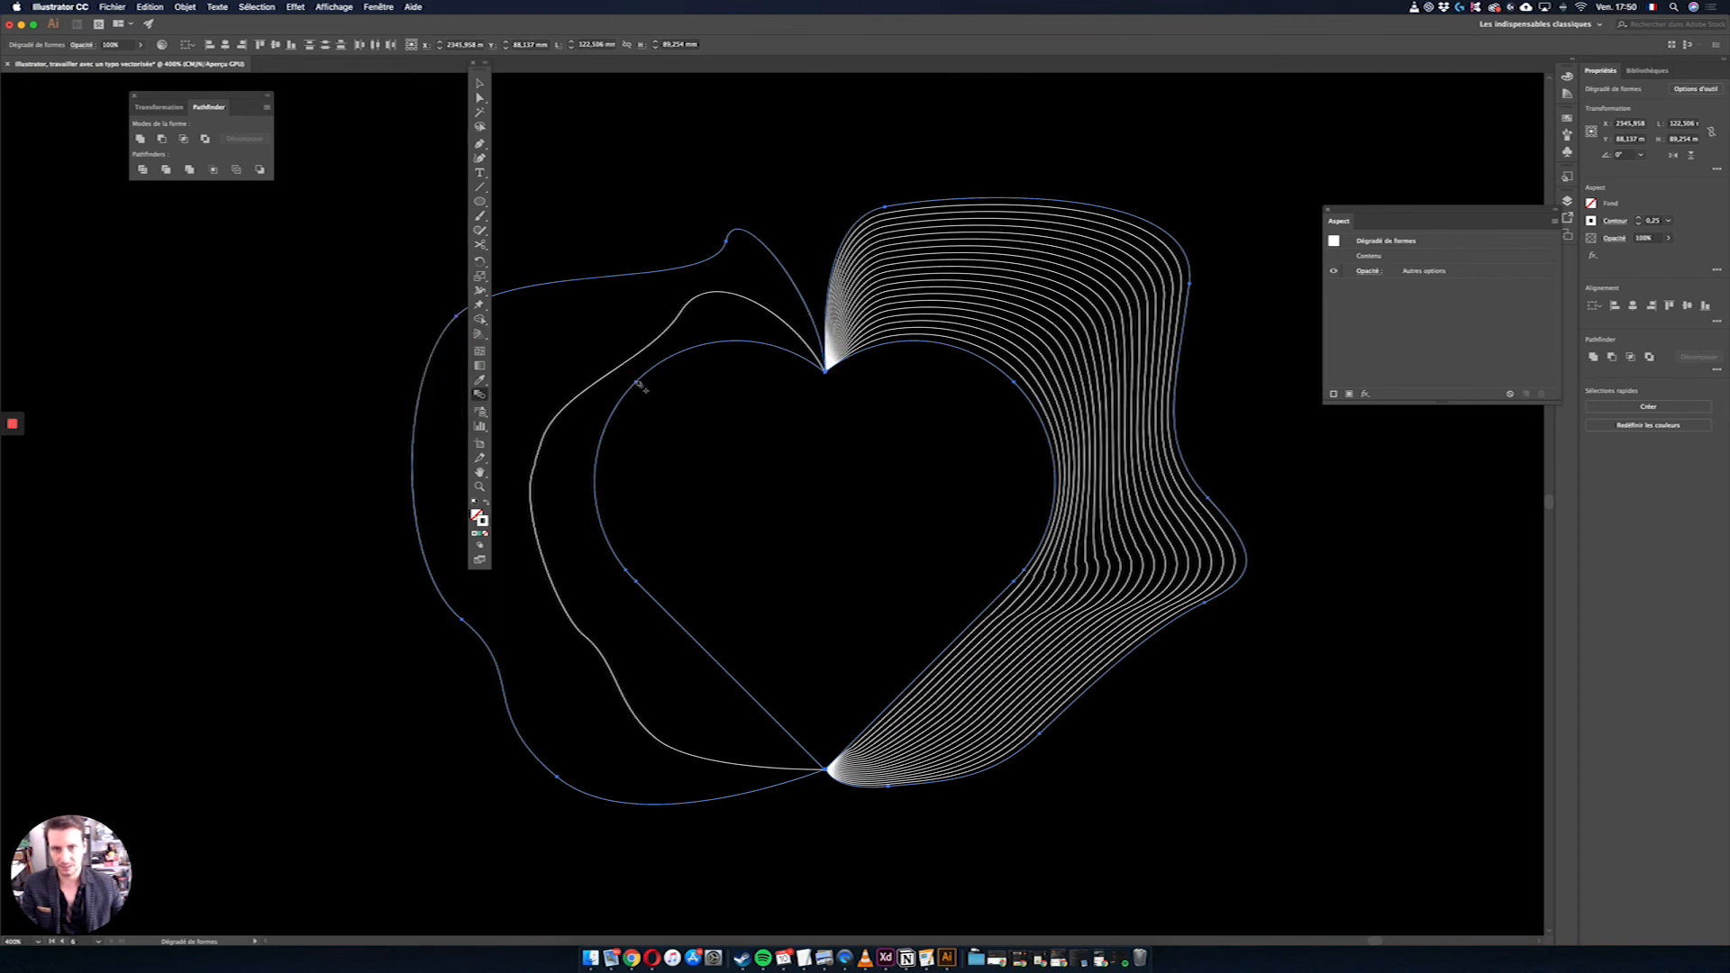
key(v)
click(703, 149)
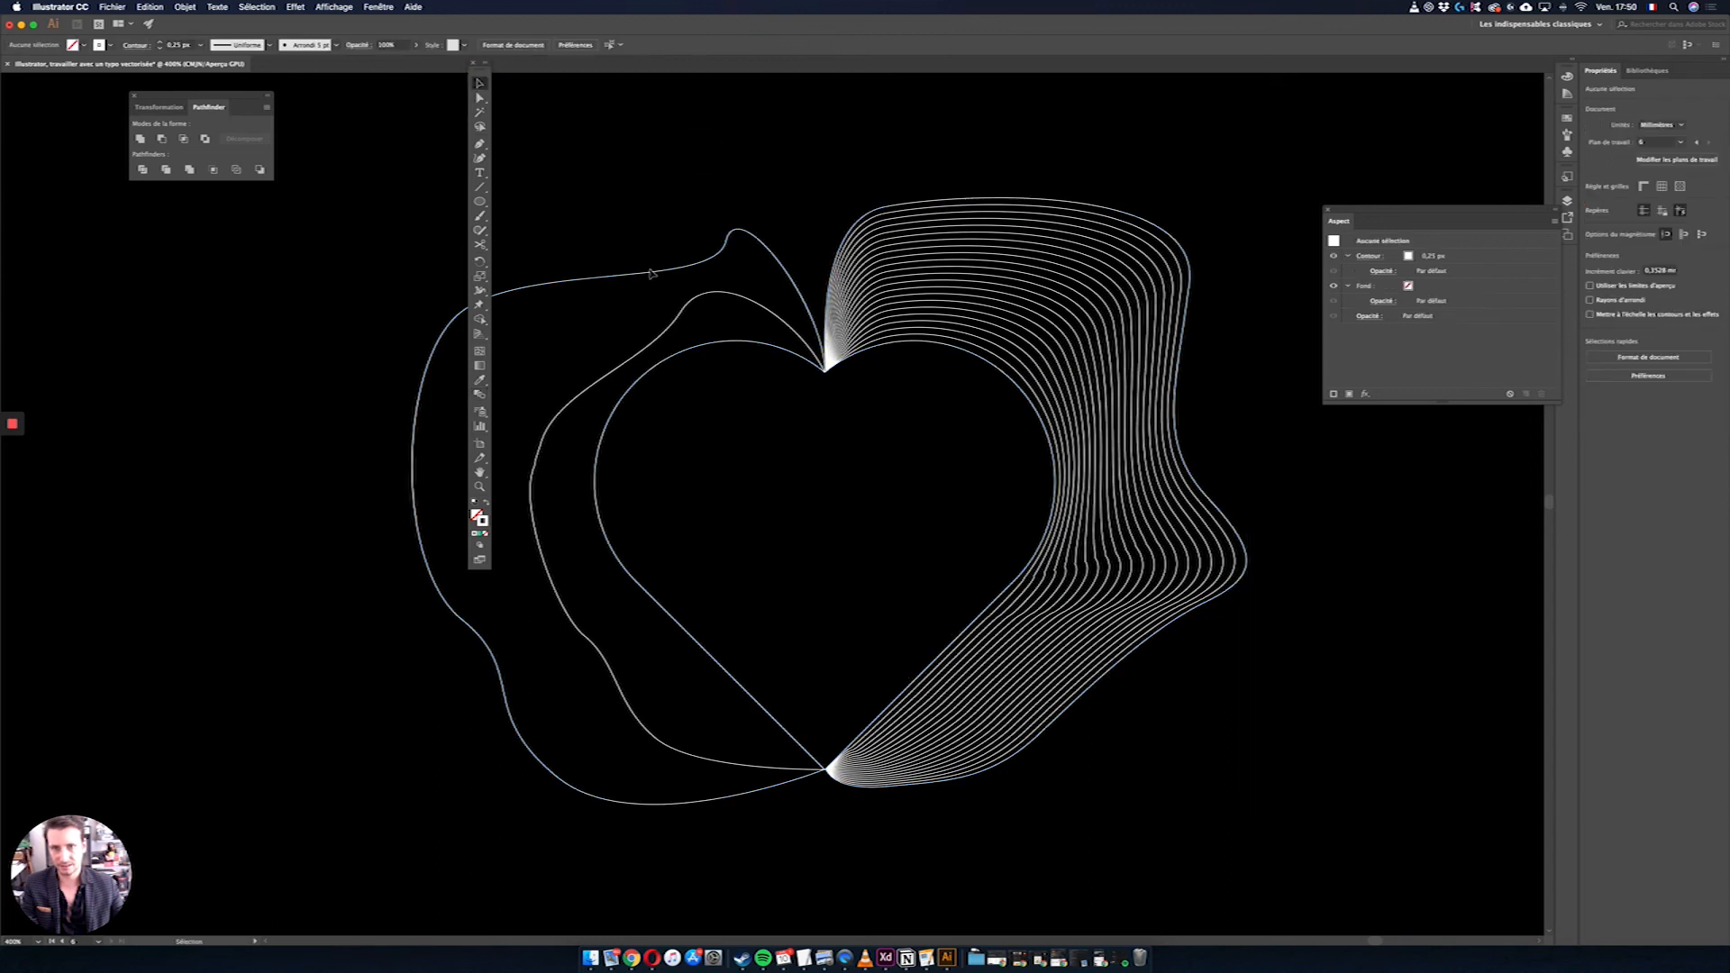
click(480, 394)
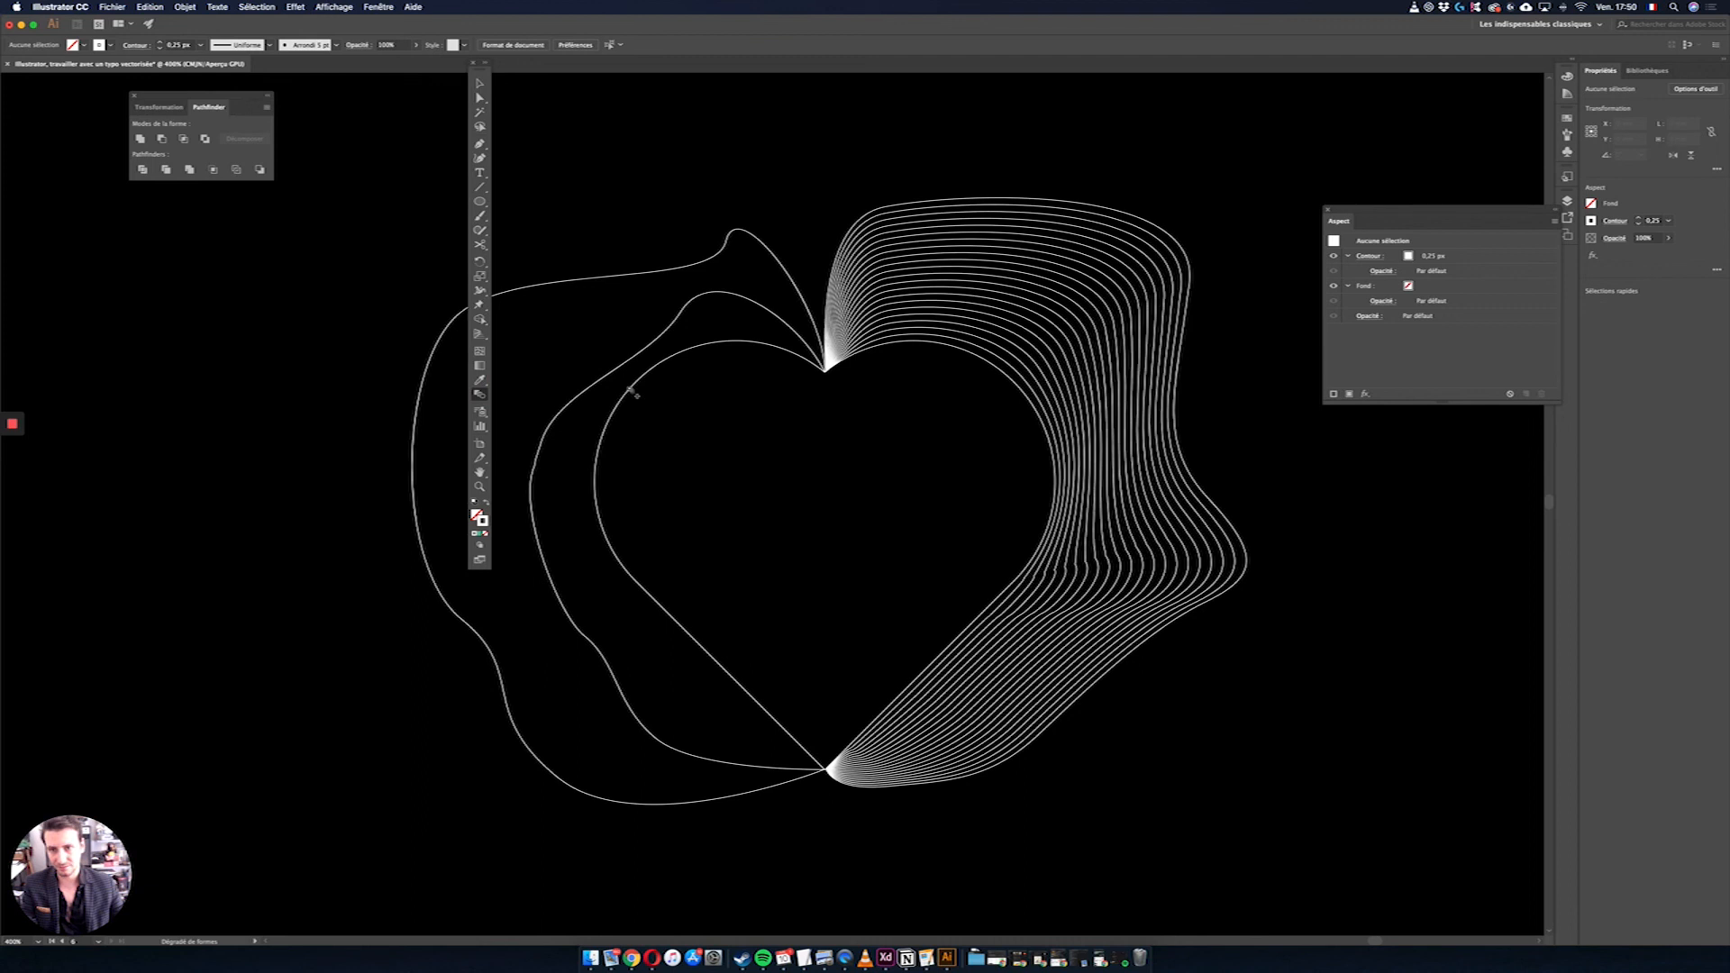
click(437, 336)
click(1706, 89)
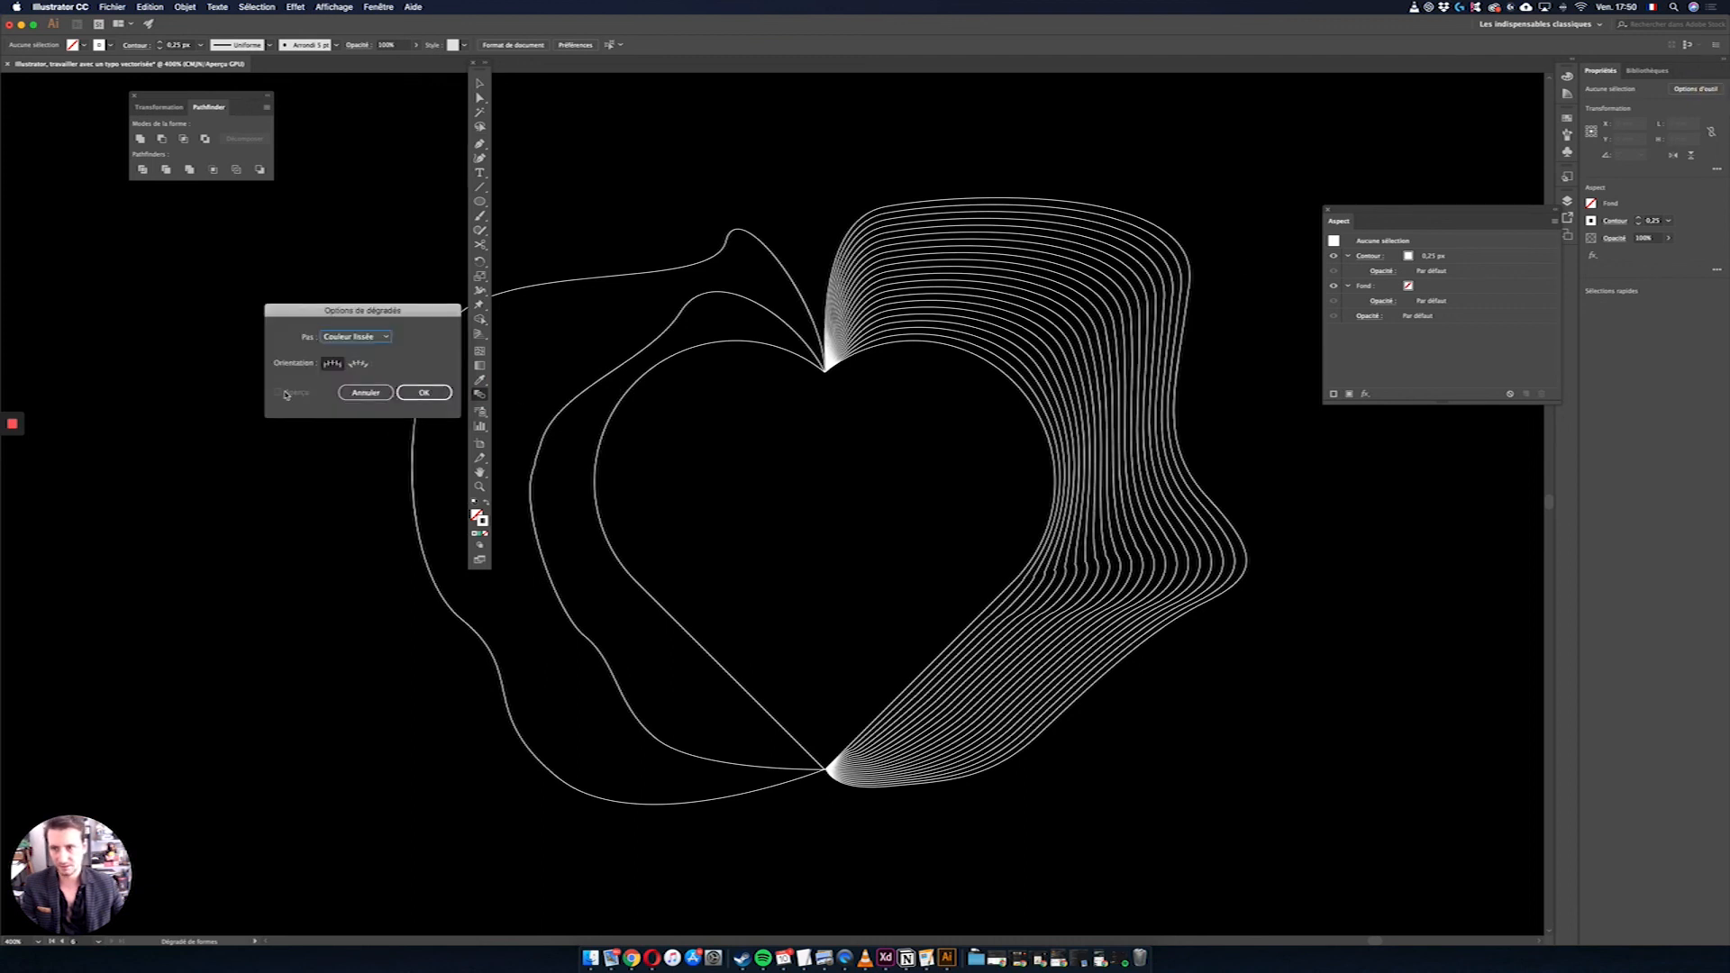
click(353, 337)
click(347, 352)
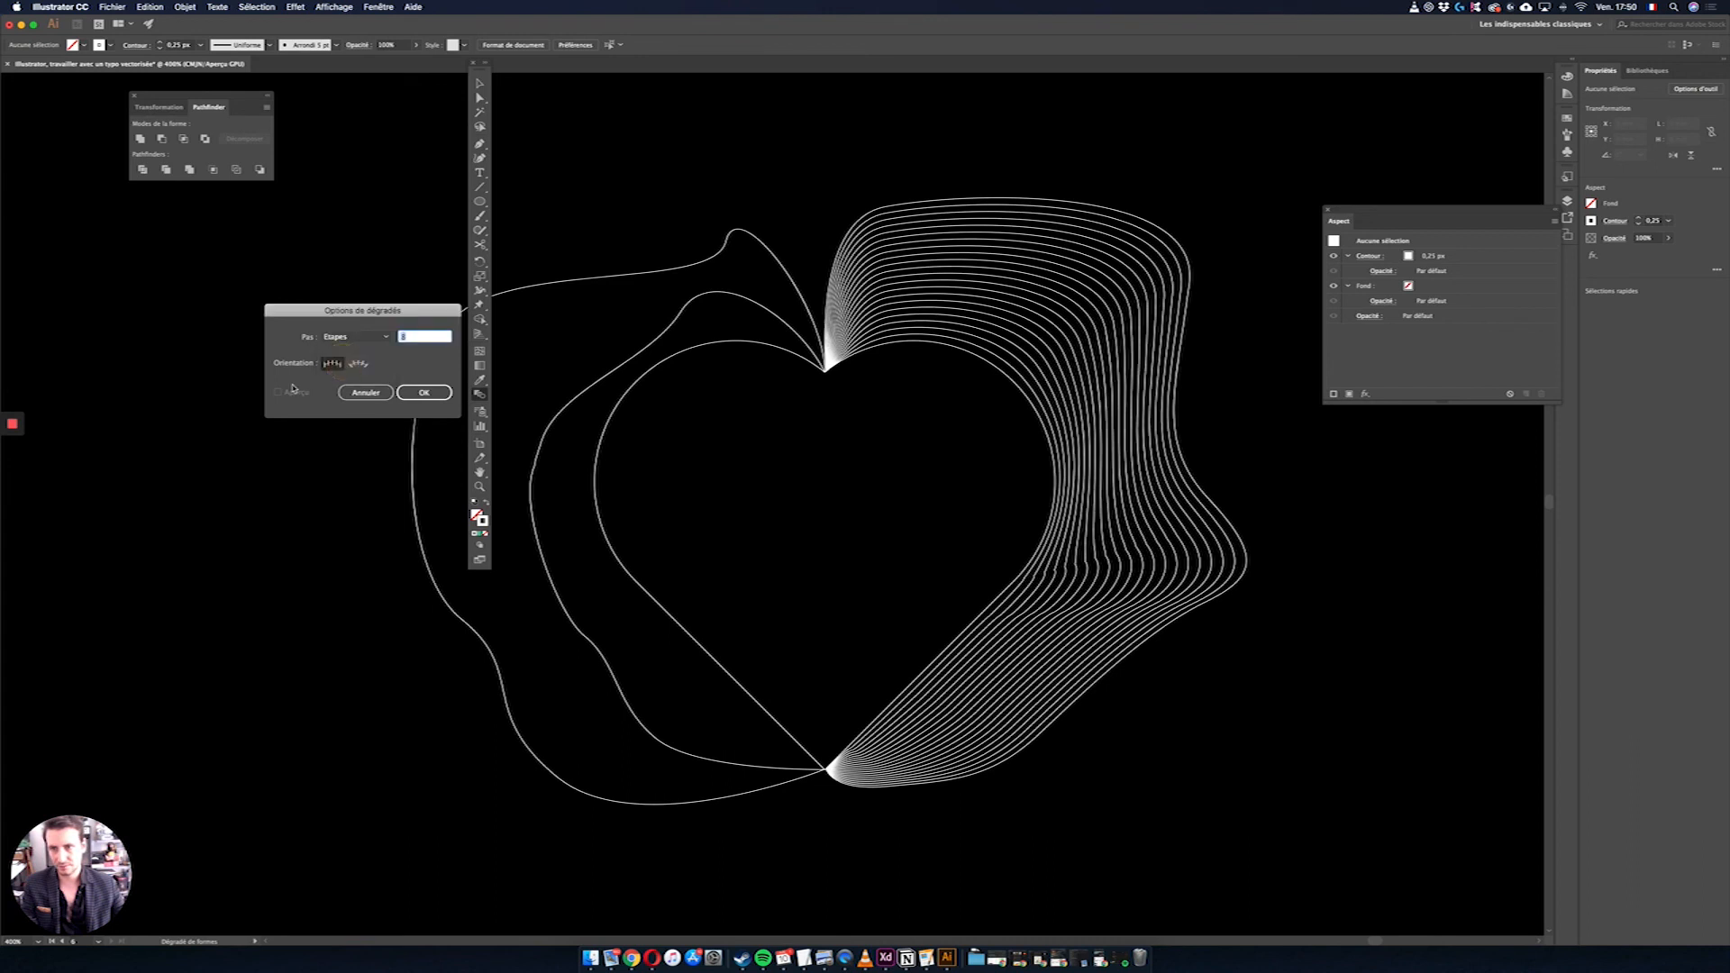
click(383, 391)
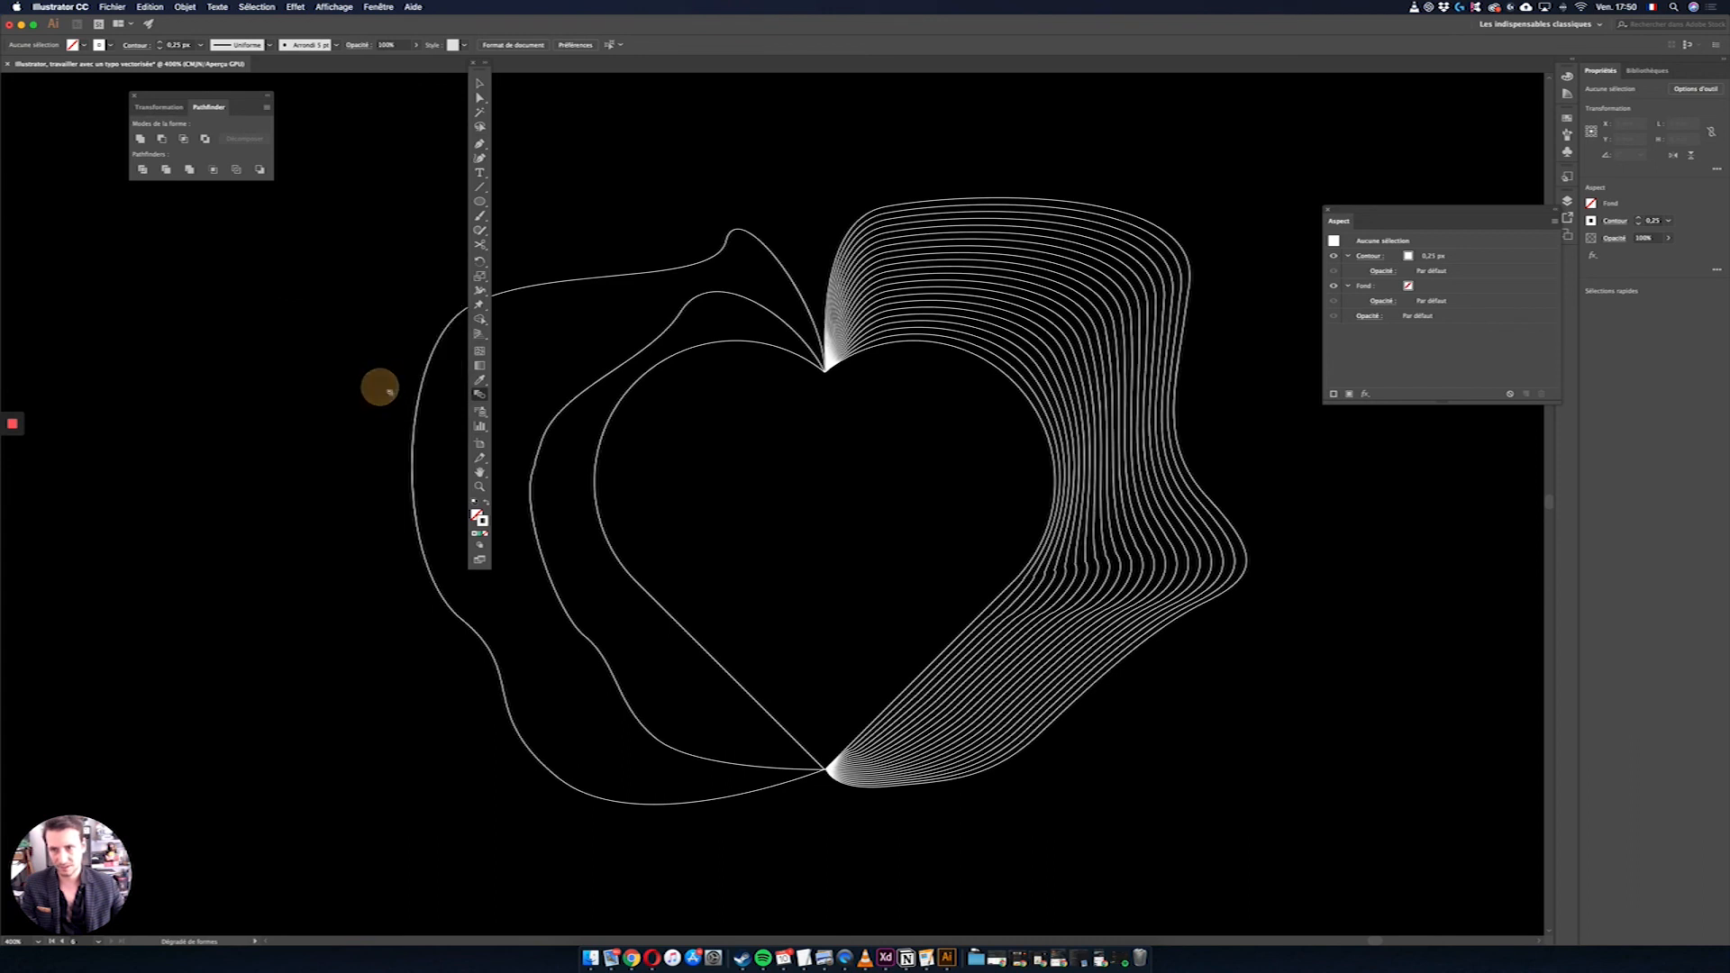
Step: Undo both the left and right blends, back to the separate heart halves and wavy curves
key(super+a)
key(super+z)
key(super+z)
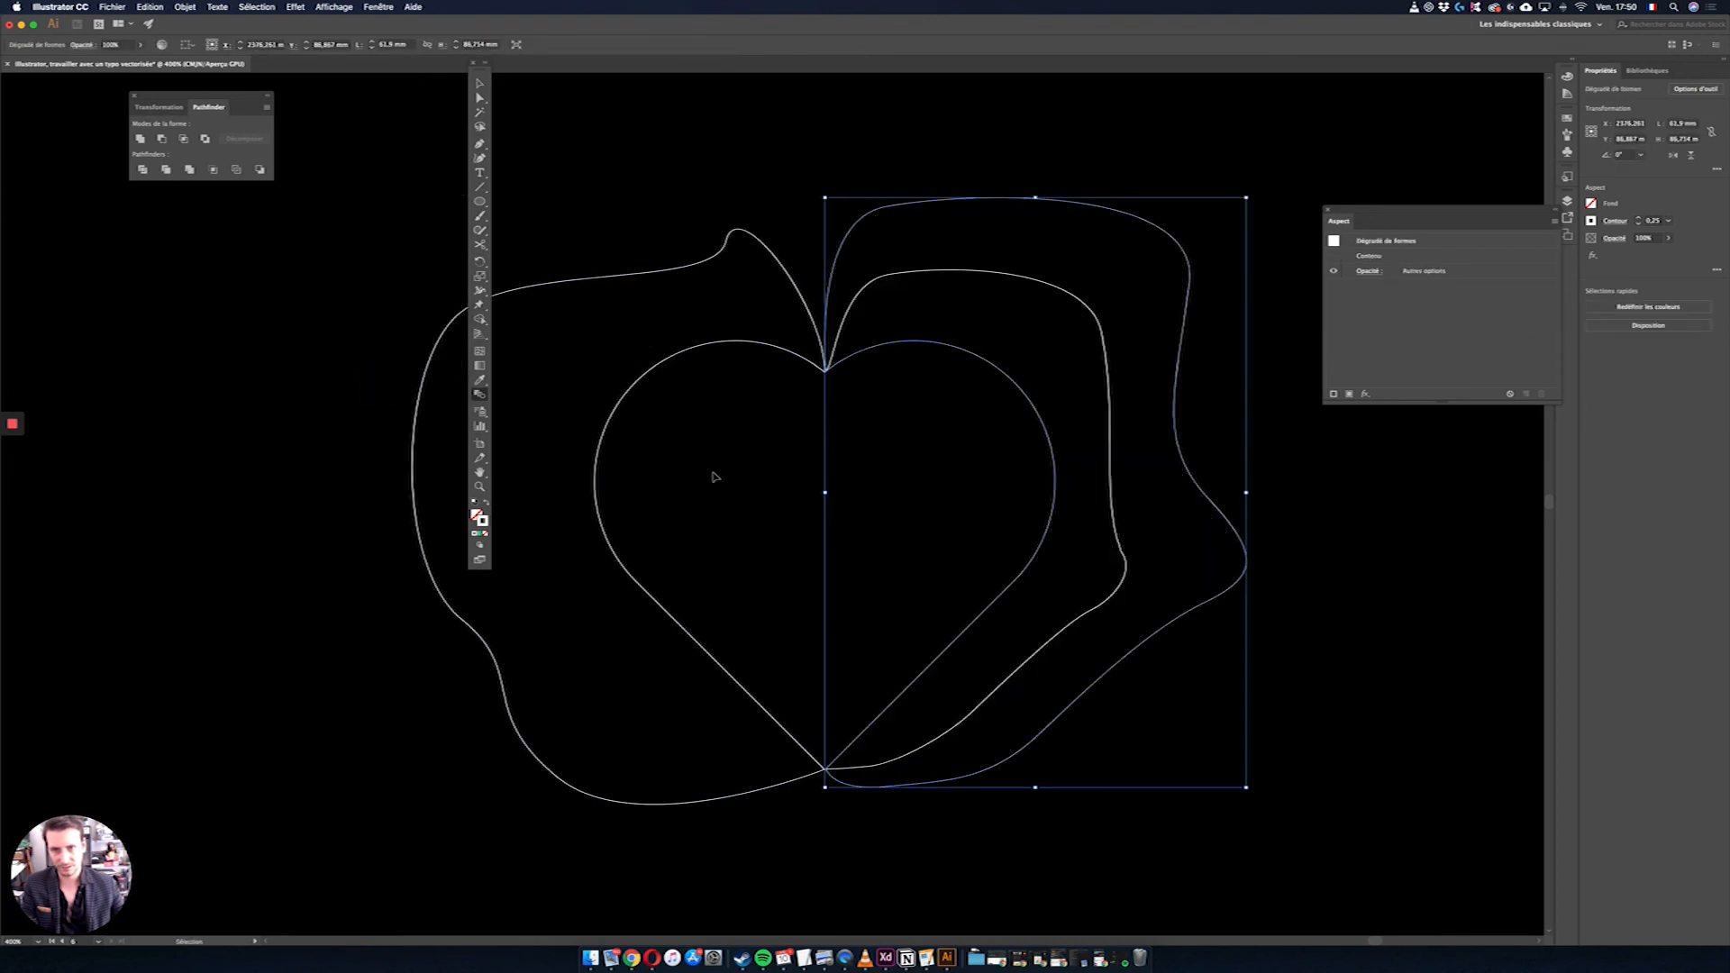
key(super+z)
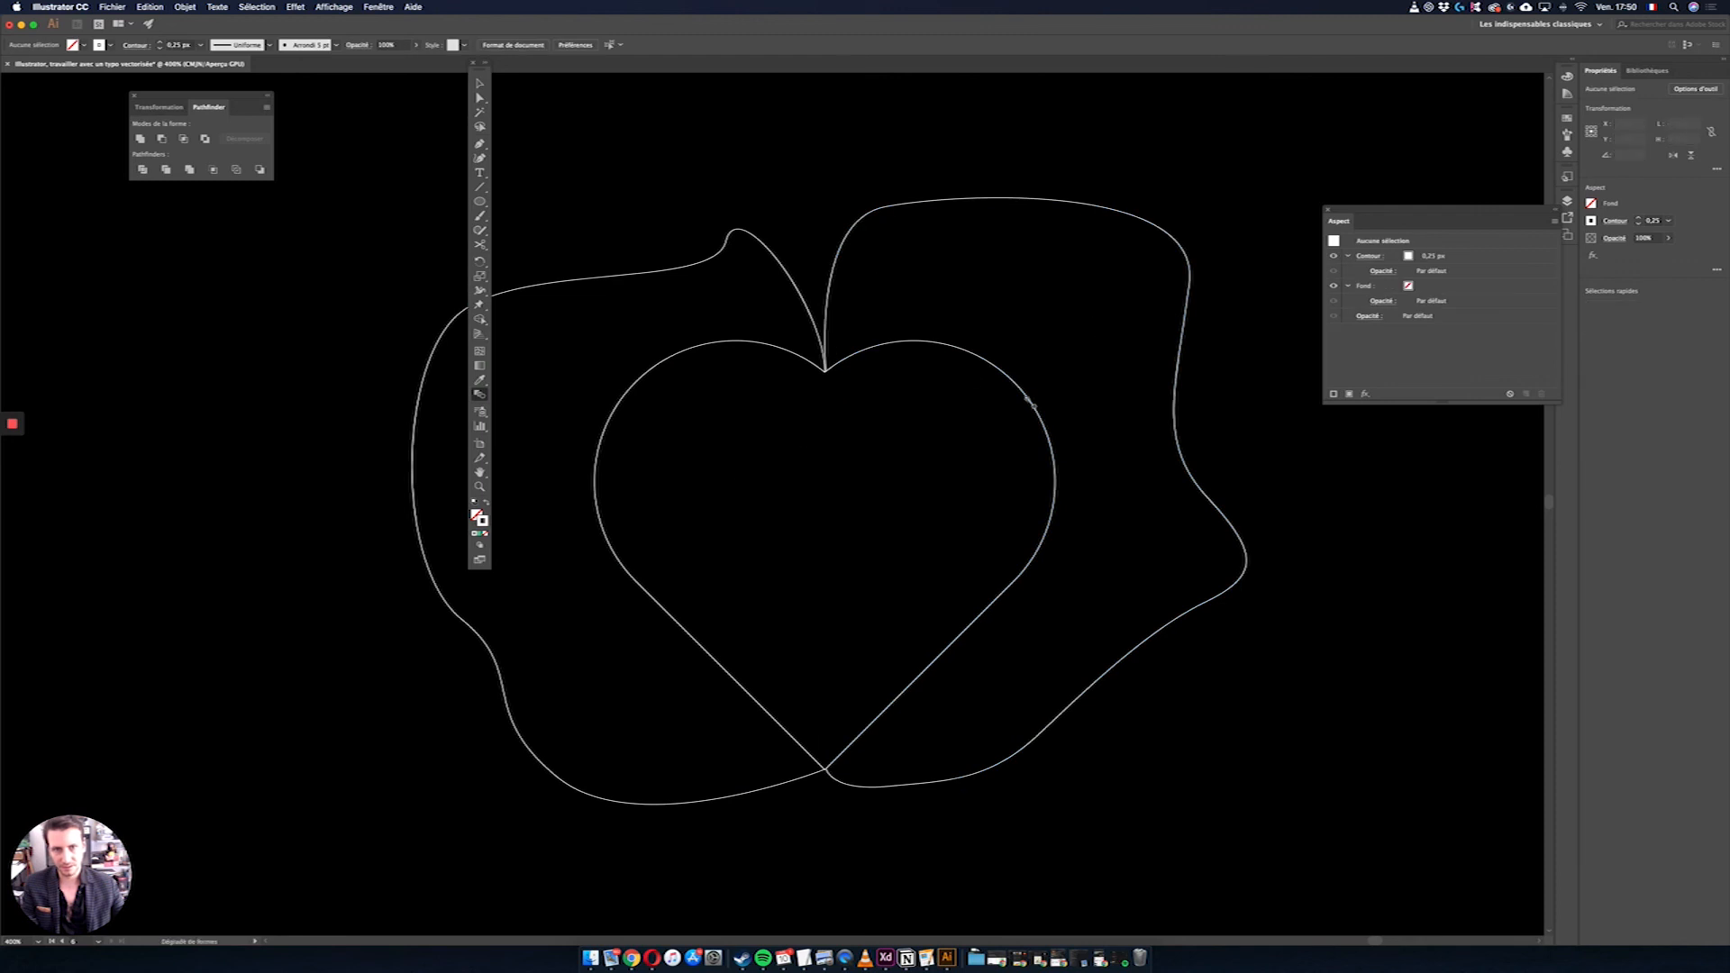
Step: Blend the right heart half with the right wavy curve again and set the spacing to 20 steps (Etapes)
click(1176, 241)
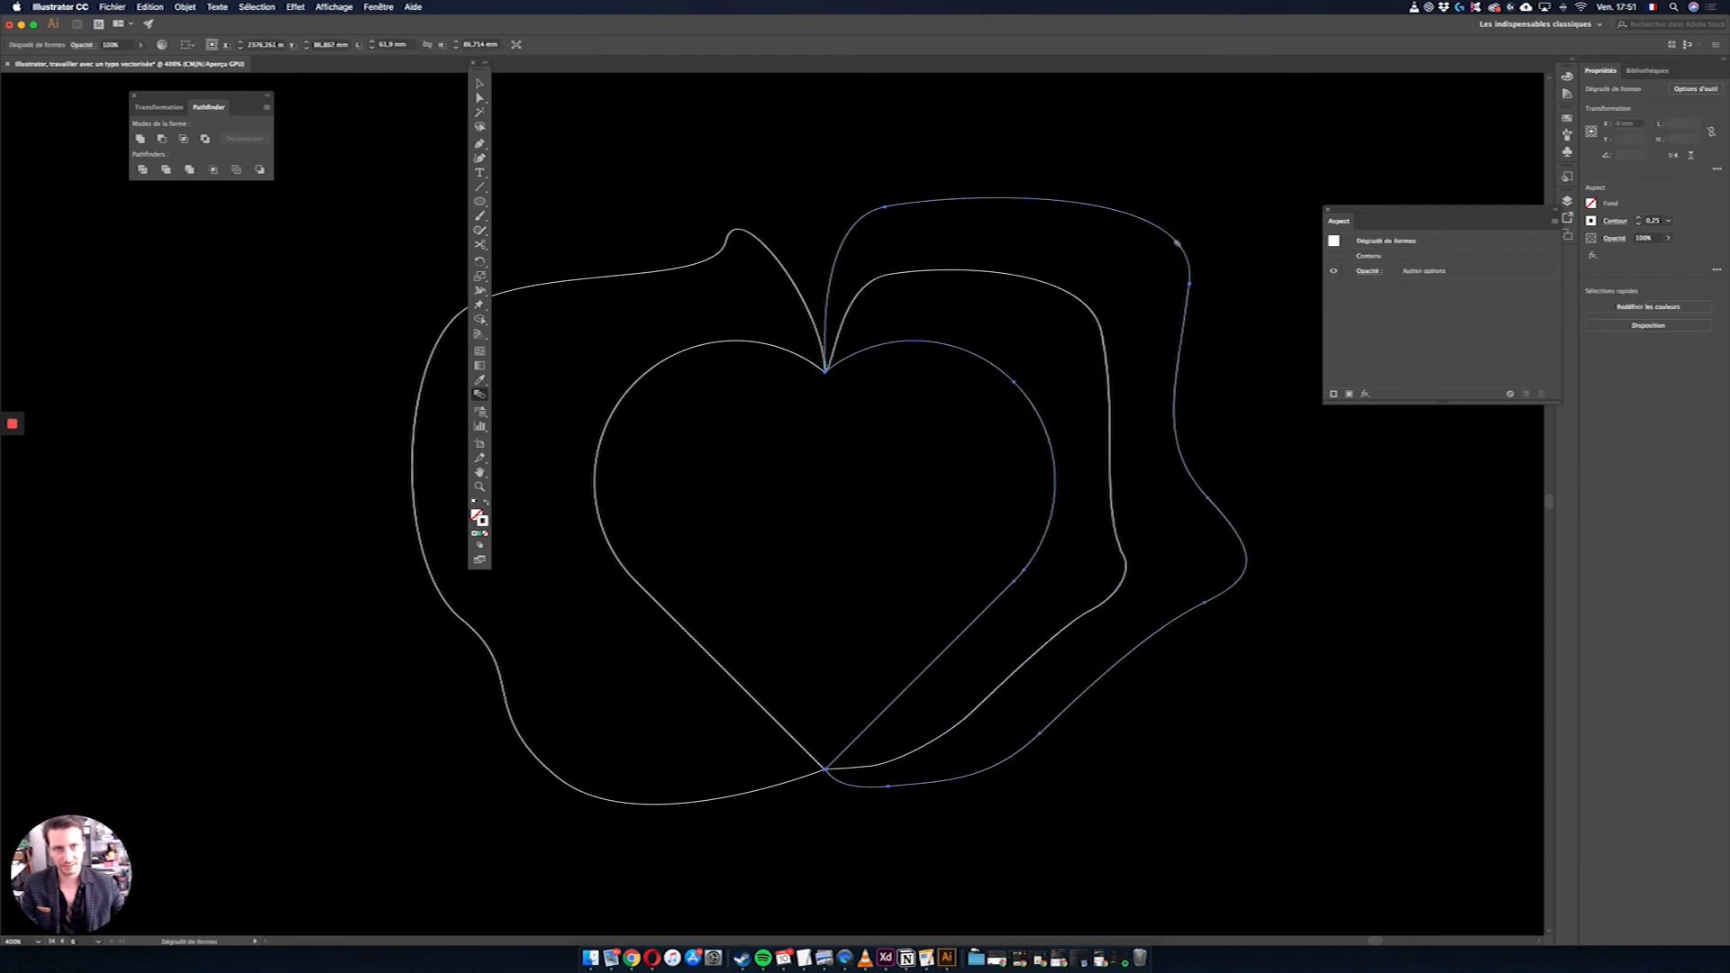
double_click(480, 394)
click(342, 336)
click(355, 359)
text(20)
key(Return)
Step: Clear the selection and blend the left half of the heart with the left wavy curve using the Blend tool
click(479, 83)
click(847, 139)
click(661, 361)
click(480, 393)
click(618, 417)
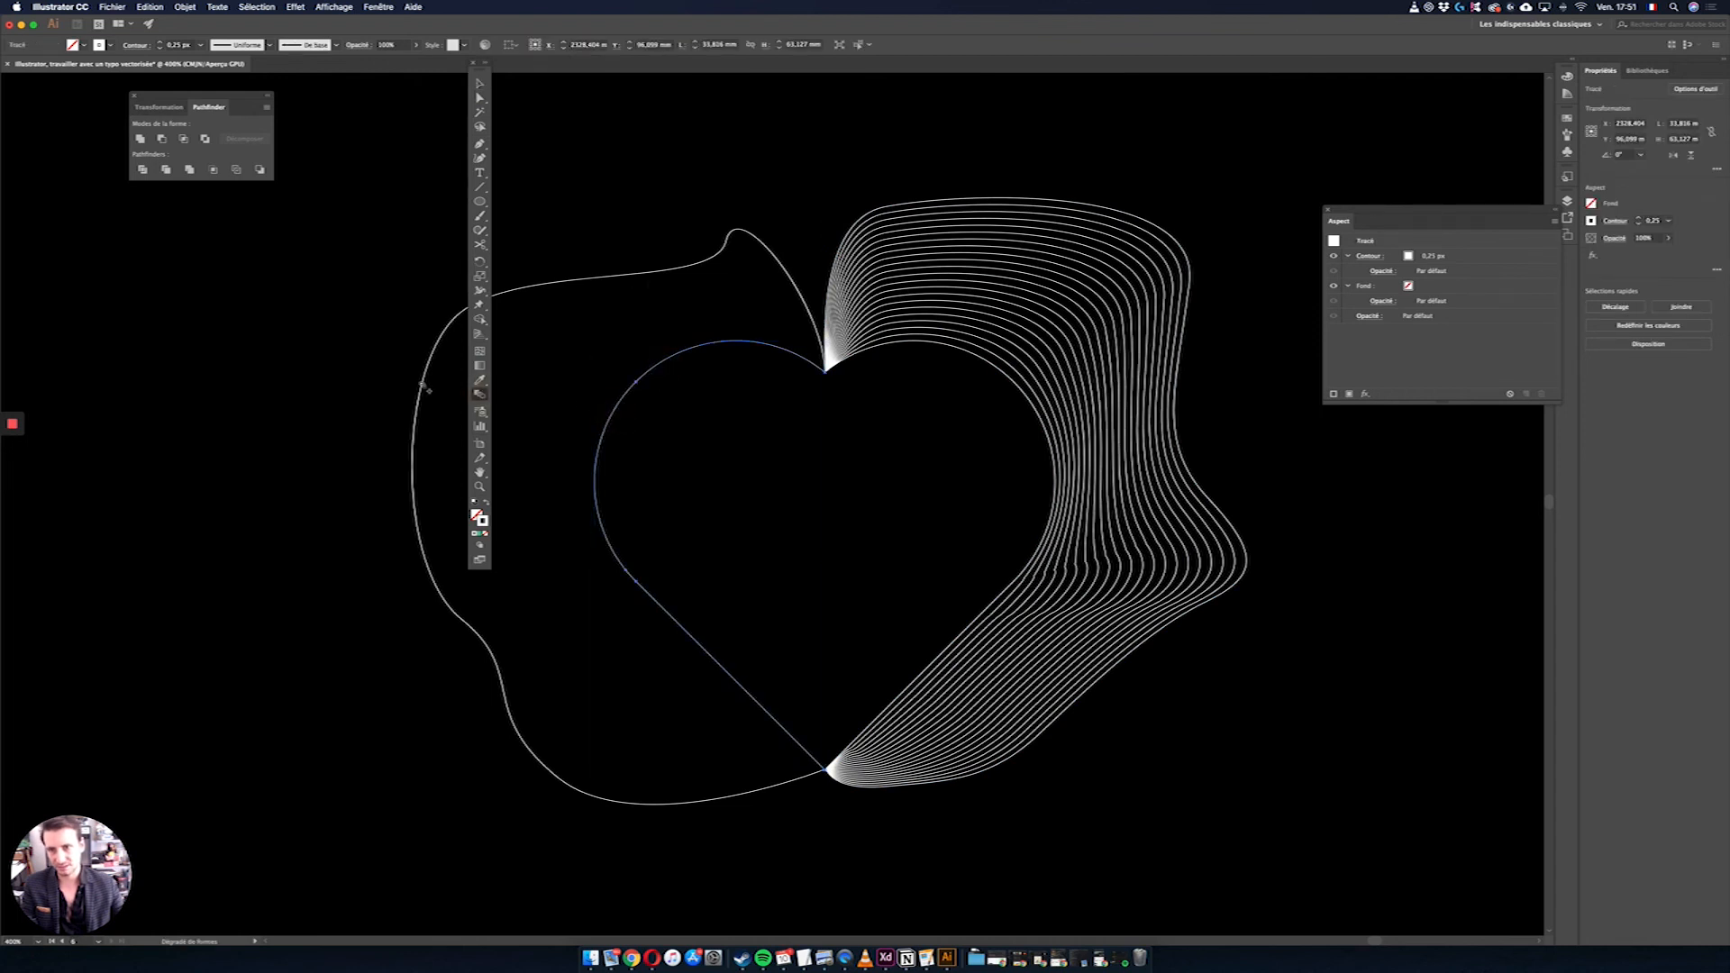
click(423, 386)
Step: Move the floating toolbox clear of the left blend and deselect the artwork
click(479, 83)
drag(481, 68, 203, 192)
click(671, 169)
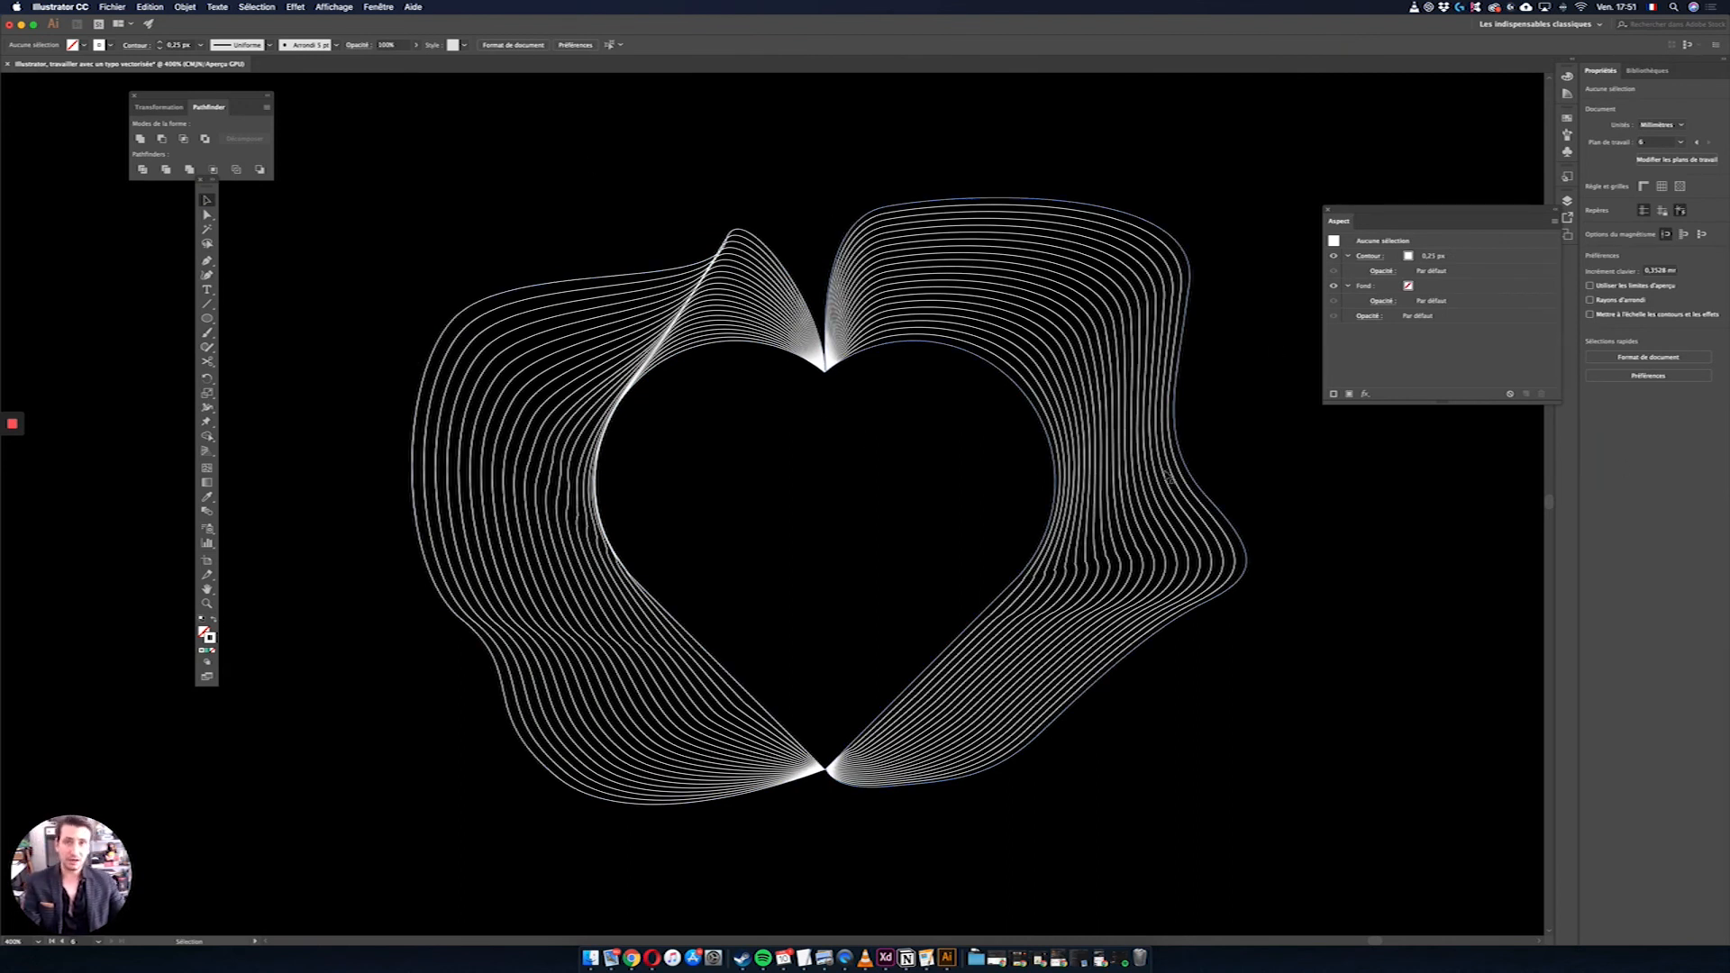
Step: Reshape the right blend's outer wavy curve by shifting its upper-right anchor point slightly inward and bending the segment below it inward
click(208, 216)
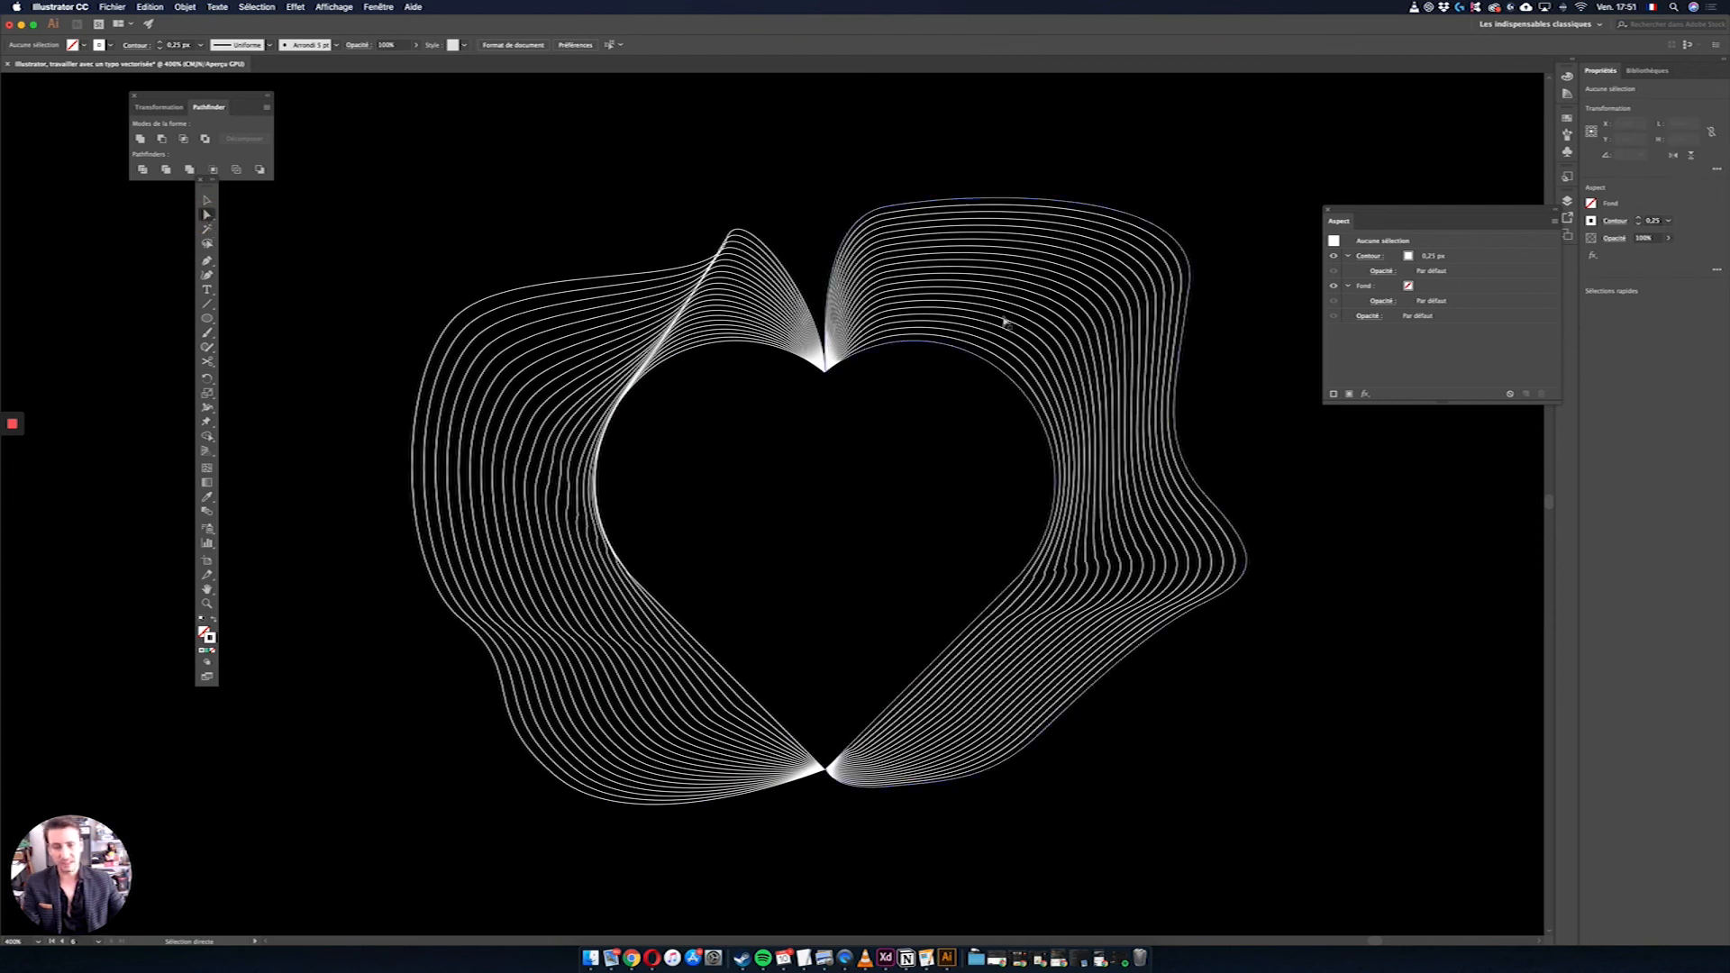
click(1094, 347)
drag(1191, 286, 1226, 207)
key(super+z)
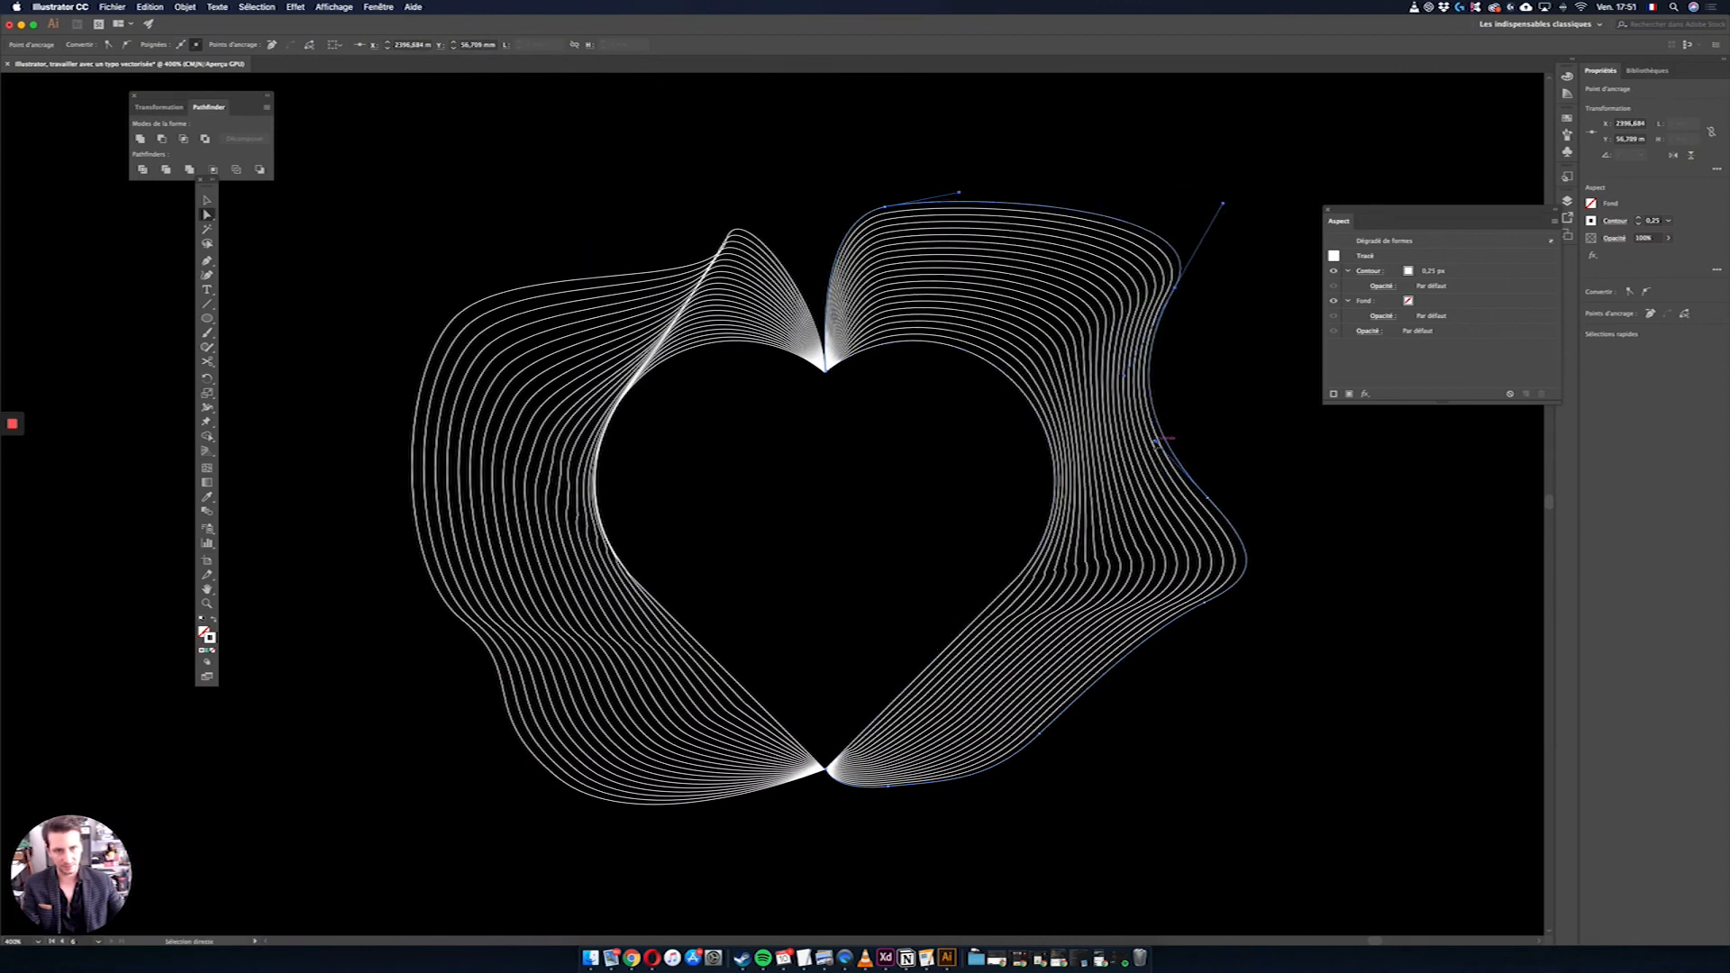
click(1215, 429)
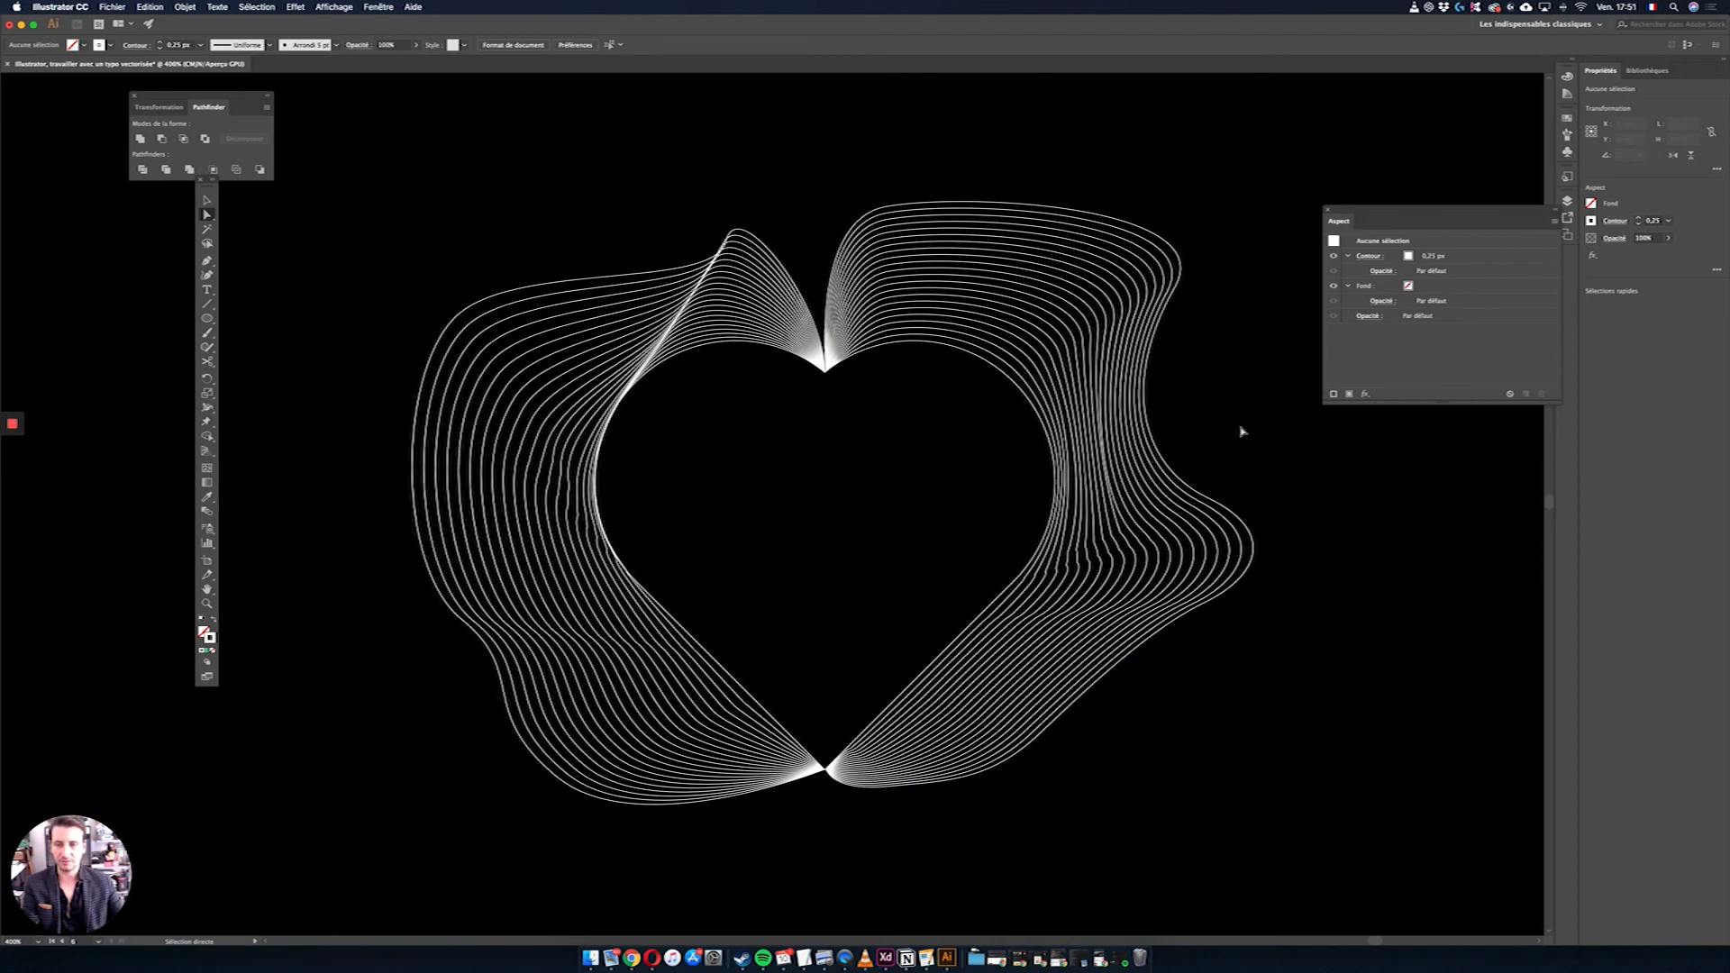